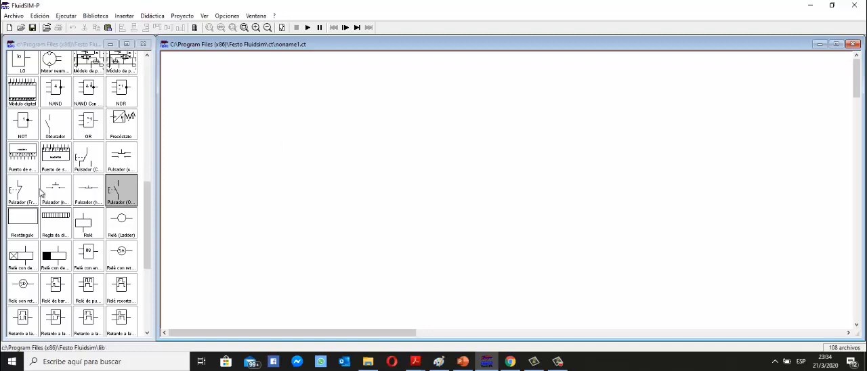
Place five double-acting cylinders on the blank circuit: one at the top centre and two stacked on each side below it.
scroll(75, 181, down, 4)
scroll(75, 182, up, 10)
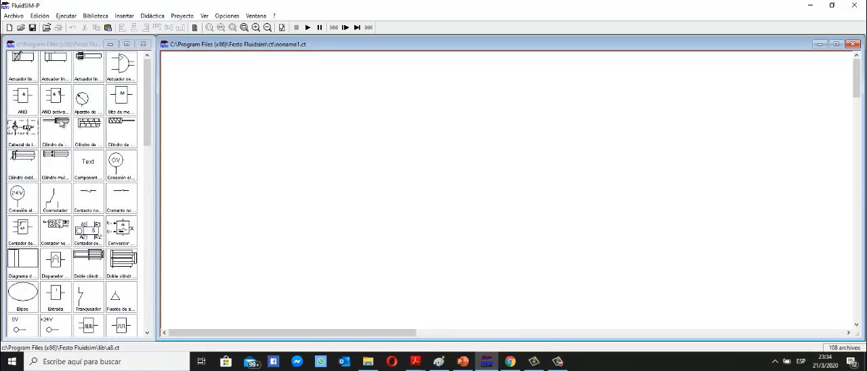
drag(29, 168, 311, 112)
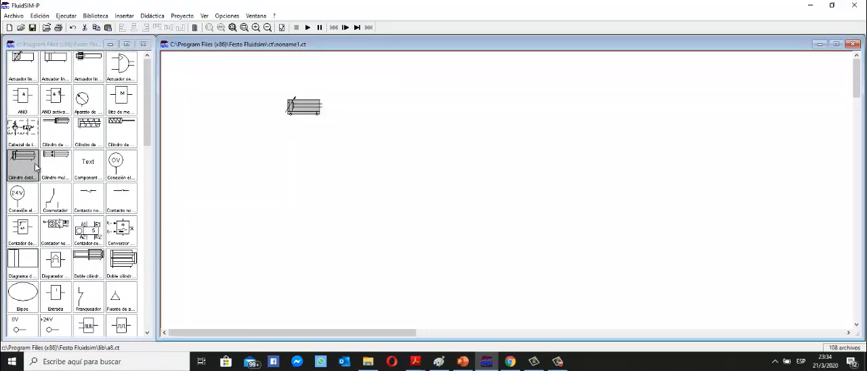
drag(27, 159, 239, 140)
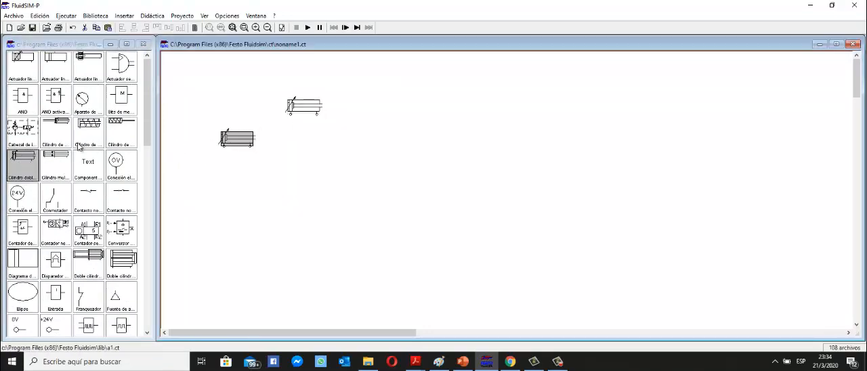
drag(28, 160, 366, 145)
drag(25, 163, 235, 180)
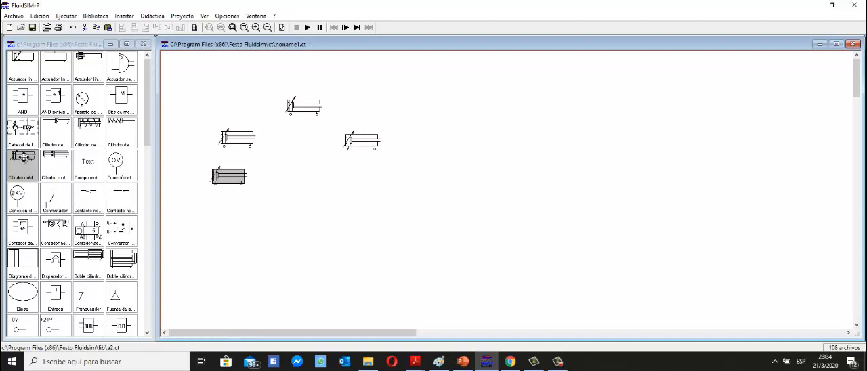
drag(288, 180, 366, 183)
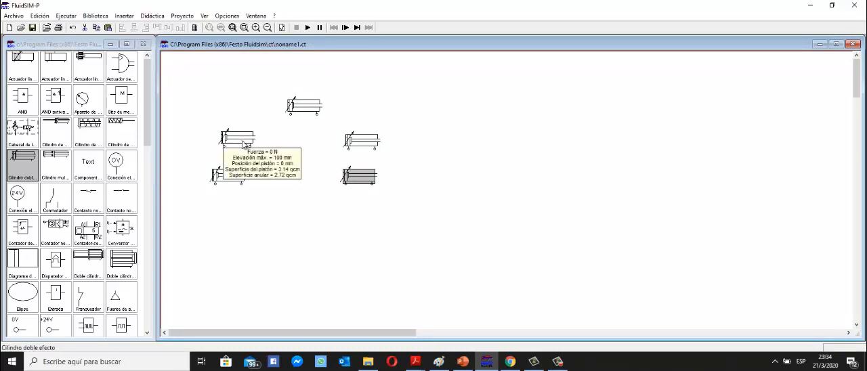
click(368, 148)
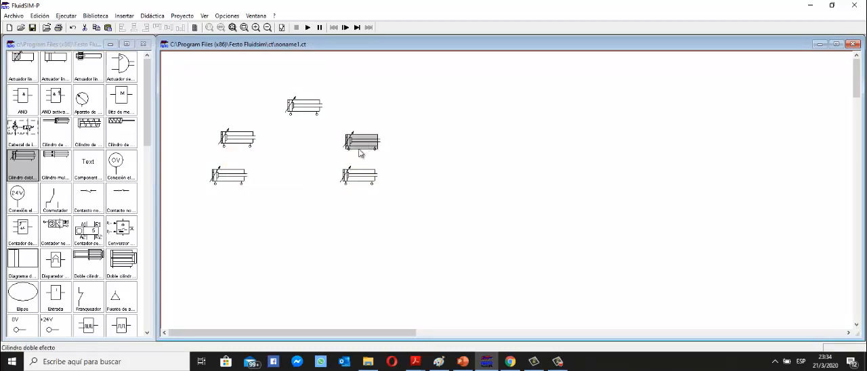
click(404, 148)
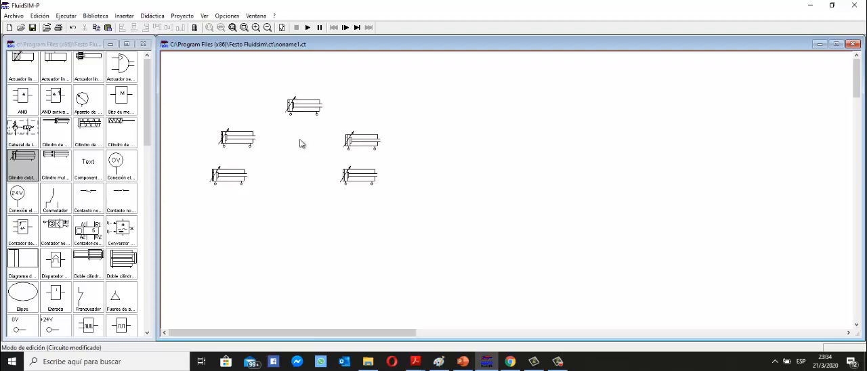
Rotate the top centre cylinder by 270° and move it slightly upward.
mouse_move(305, 114)
right_click(307, 109)
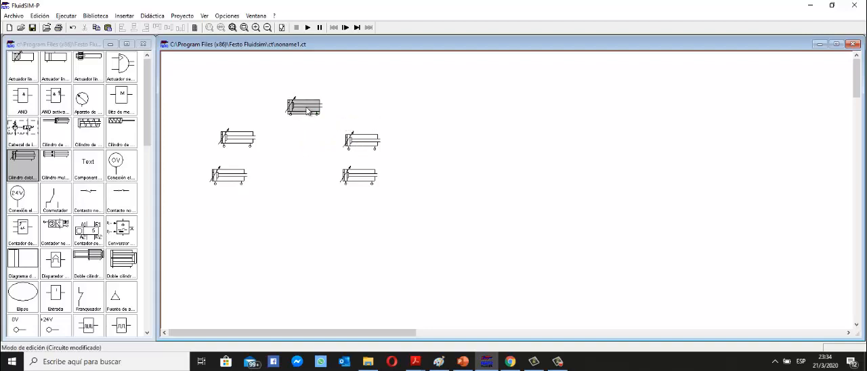
mouse_move(365, 193)
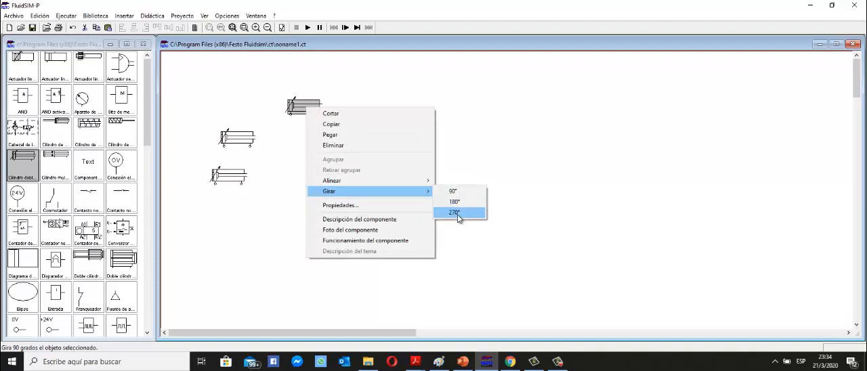
click(455, 213)
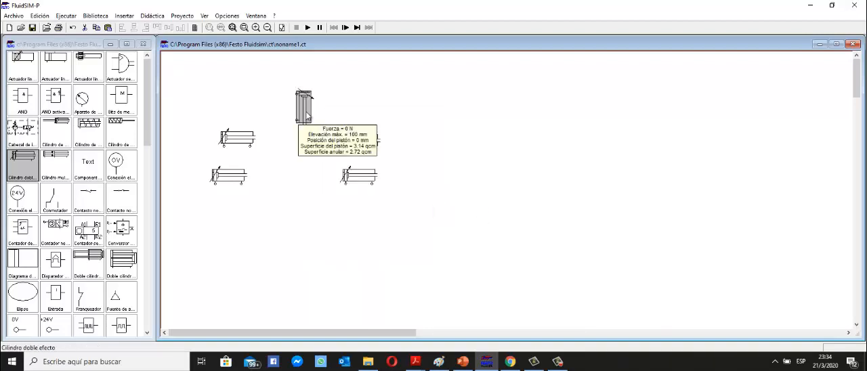
drag(308, 111, 307, 105)
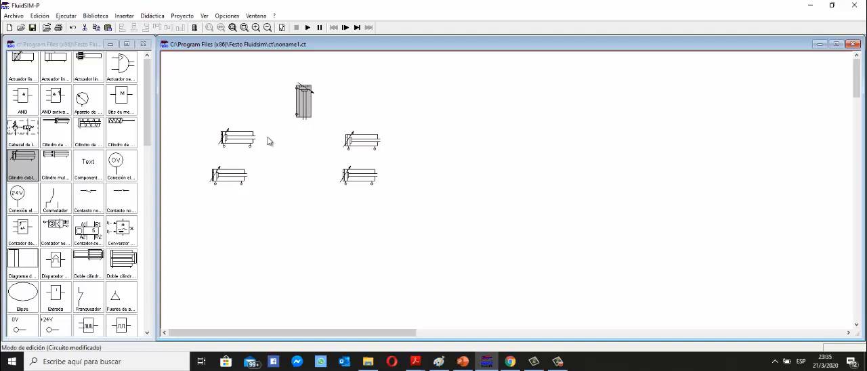
Rotate both cylinders on the circuit's right side by 180°.
mouse_move(310, 114)
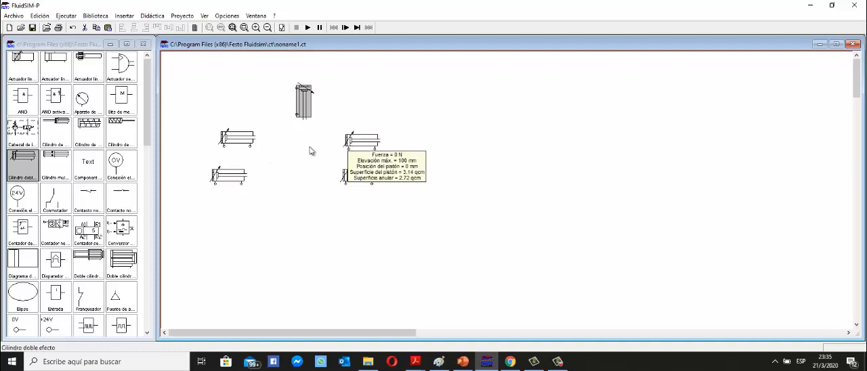
right_click(364, 143)
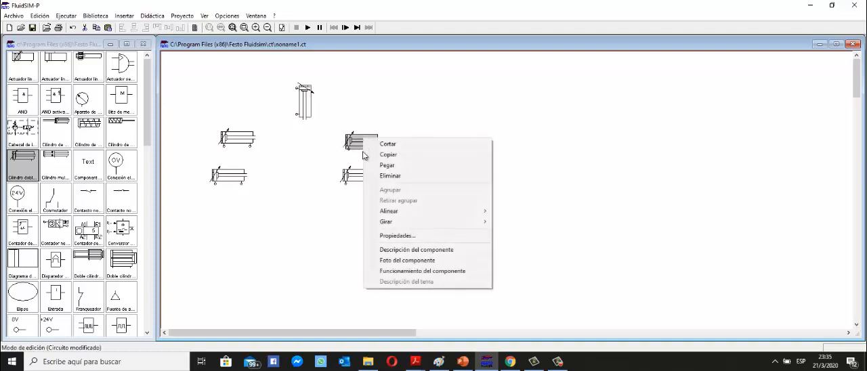
mouse_move(474, 227)
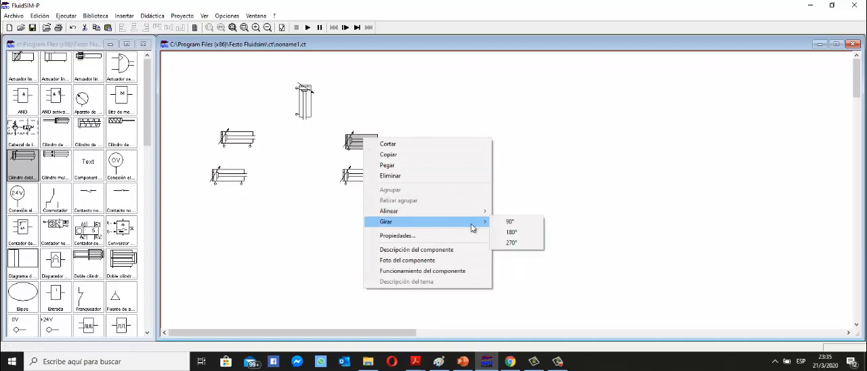
click(514, 232)
right_click(359, 179)
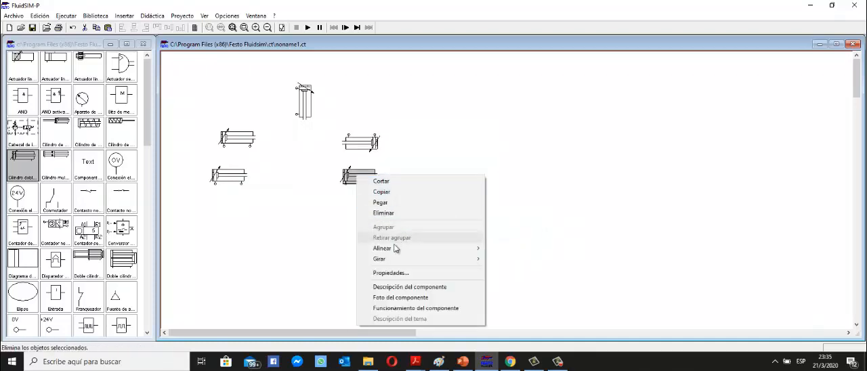
mouse_move(387, 258)
click(504, 269)
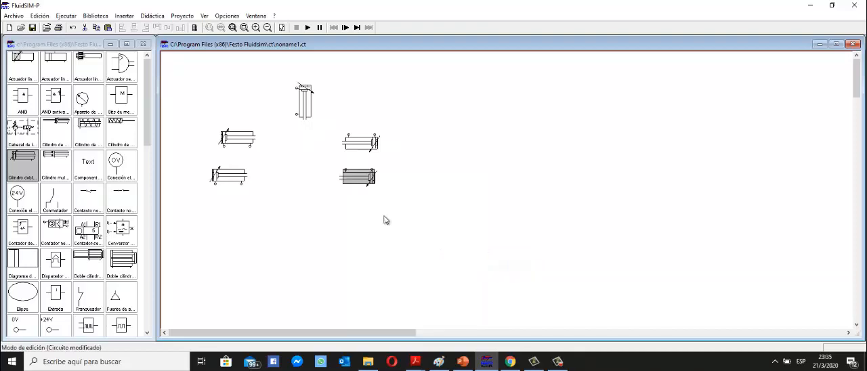
Reposition the four horizontal cylinders into two aligned rows, leaving room beneath each for a valve.
click(356, 147)
drag(356, 147, 358, 158)
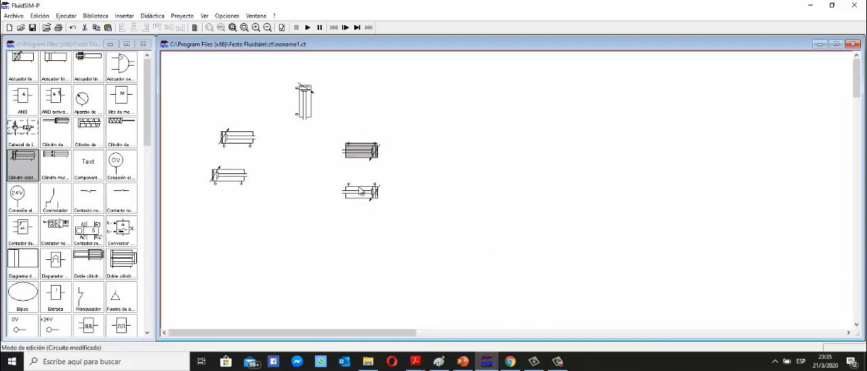
drag(361, 192, 361, 197)
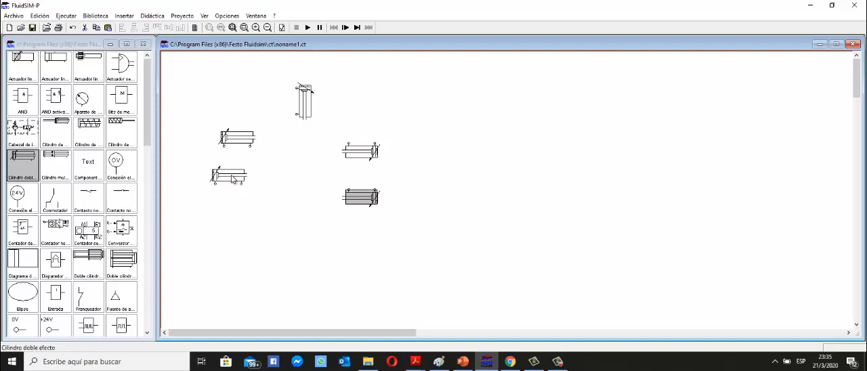
drag(233, 179, 239, 199)
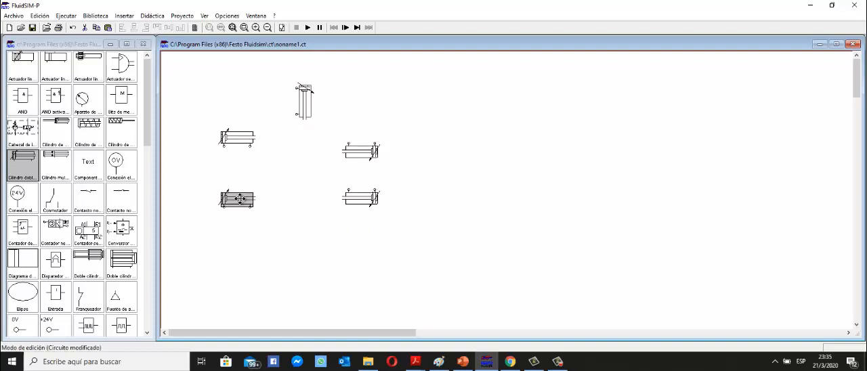
click(237, 143)
drag(361, 150, 359, 140)
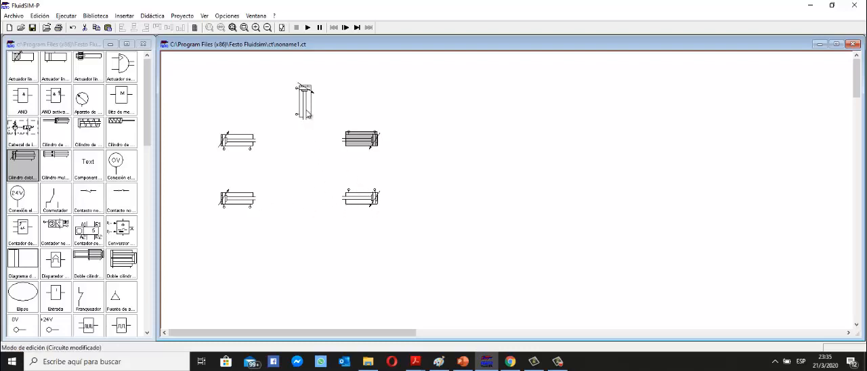
click(307, 113)
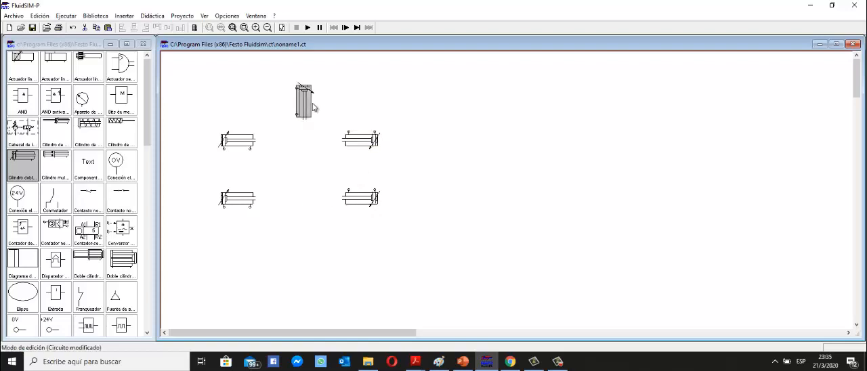
mouse_move(302, 99)
click(364, 168)
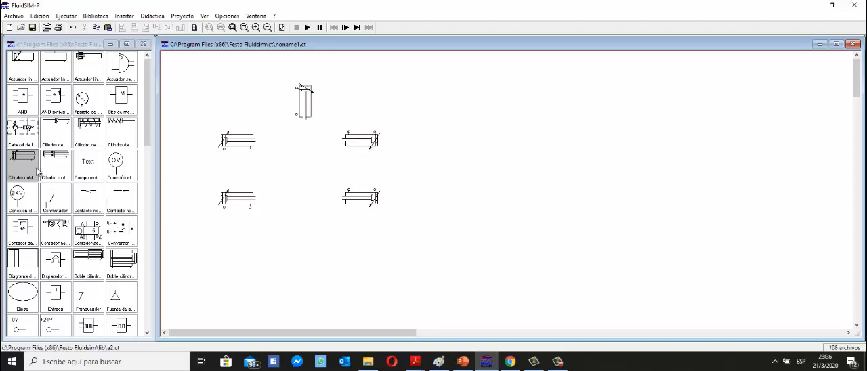
Place five 5/n-way valves: one beside the vertical cylinder and one centred below each of the four horizontal cylinders.
scroll(79, 204, down, 10)
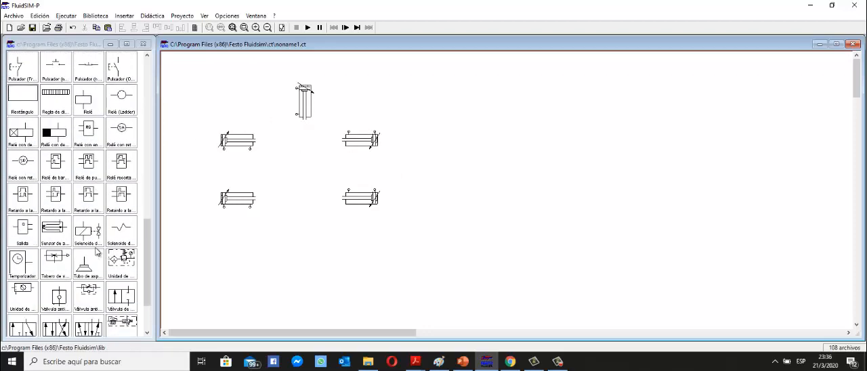
scroll(97, 252, down, 3)
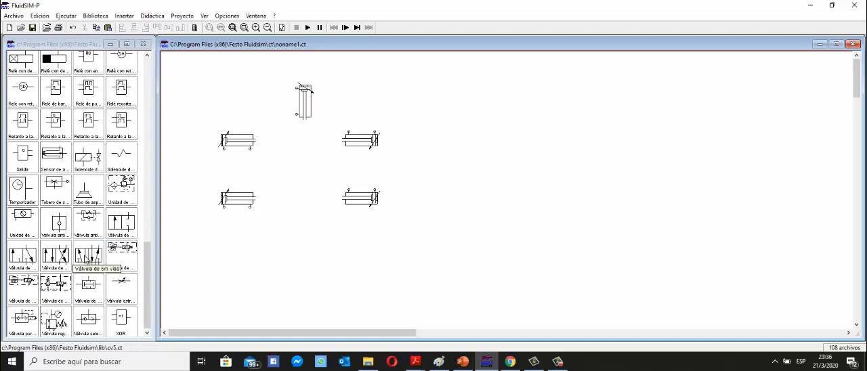
click(88, 257)
drag(87, 254, 253, 116)
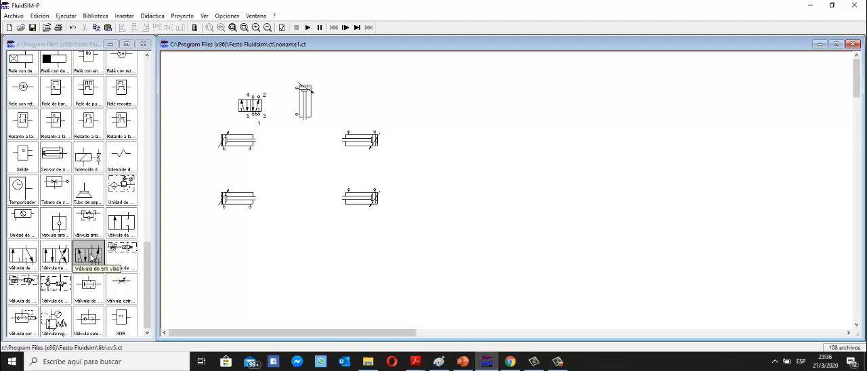
drag(88, 256, 236, 177)
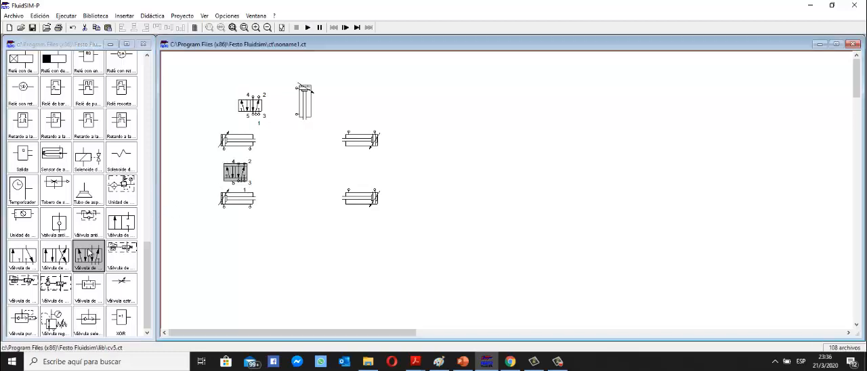
drag(288, 196, 355, 170)
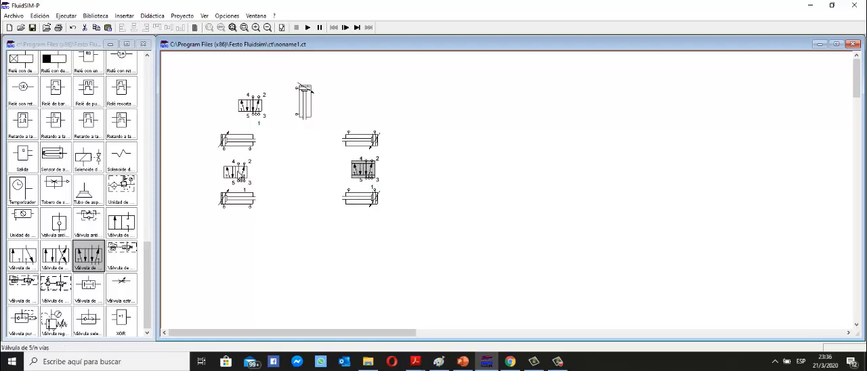
click(240, 169)
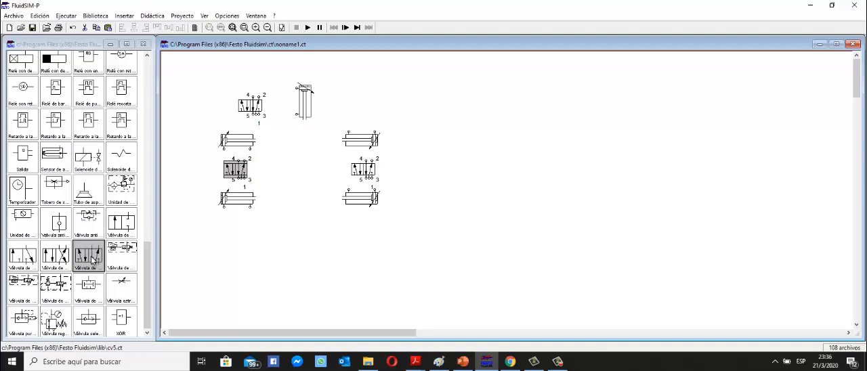
drag(91, 257, 235, 232)
drag(93, 262, 365, 236)
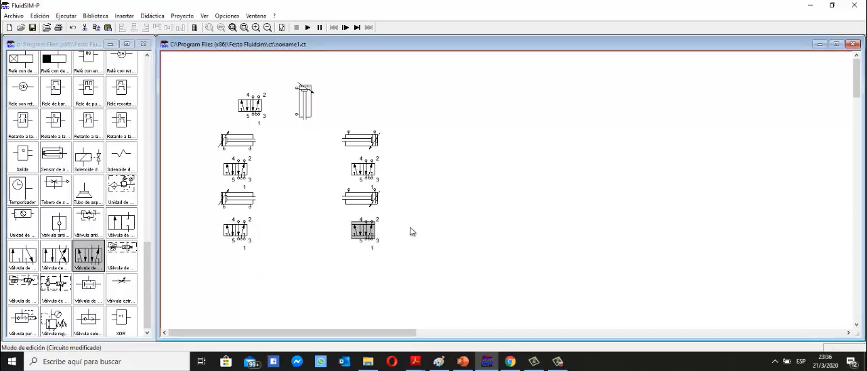
click(410, 228)
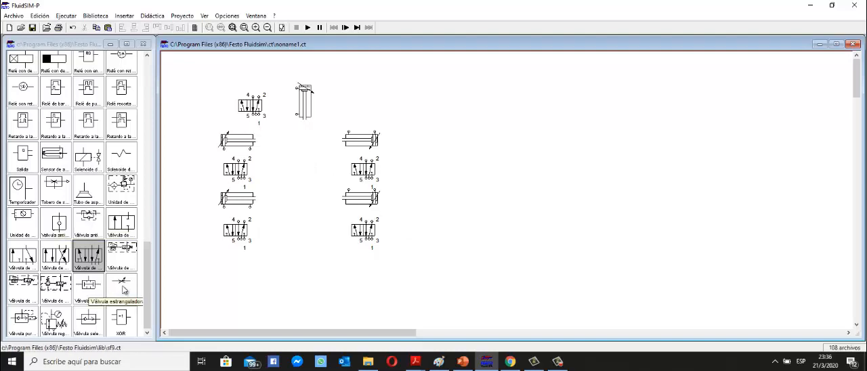
Connect ports 4 and 2 of the top valve to the vertical cylinder, with a throttle valve in the port 4 line.
drag(121, 287, 296, 89)
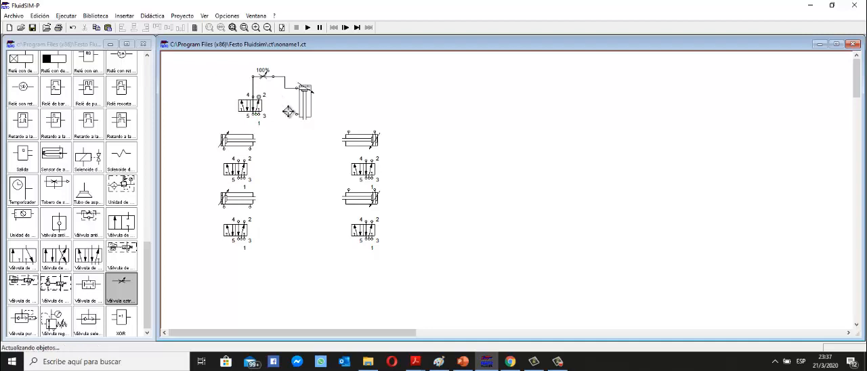
drag(296, 113, 258, 97)
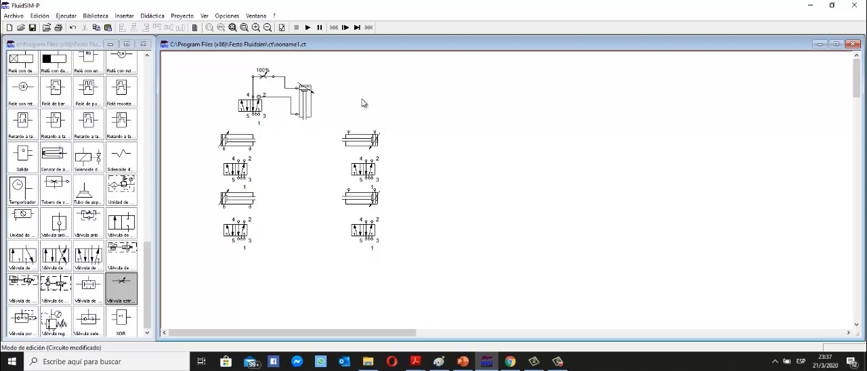
Set the throttle valve's opening degree to 40 %.
double_click(268, 77)
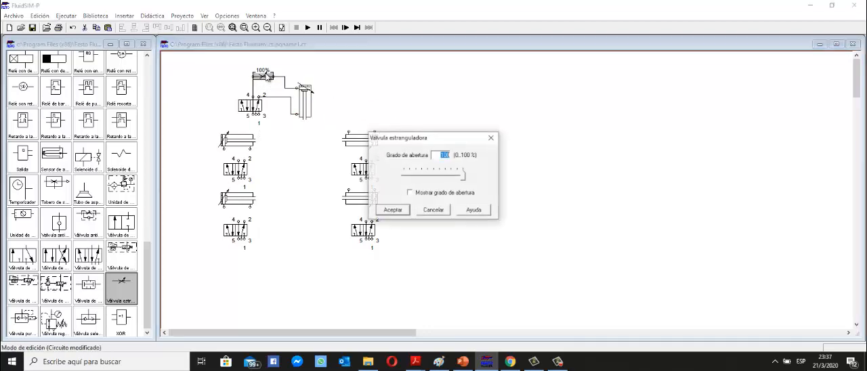
text(4)
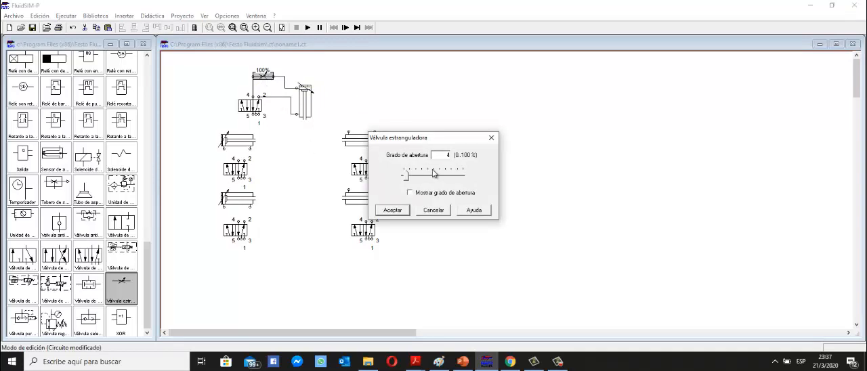
text(0)
click(392, 211)
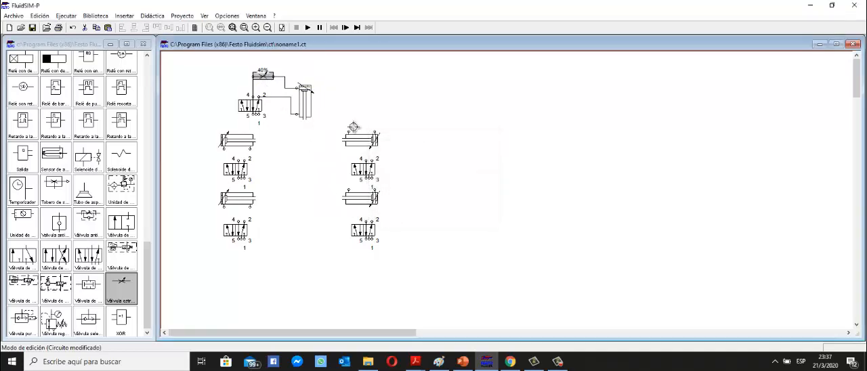
Lower the top throttle valve slightly and connect a new throttle valve between the upper-left cylinder's rear port and port 4 of its valve.
click(266, 78)
drag(266, 78, 271, 82)
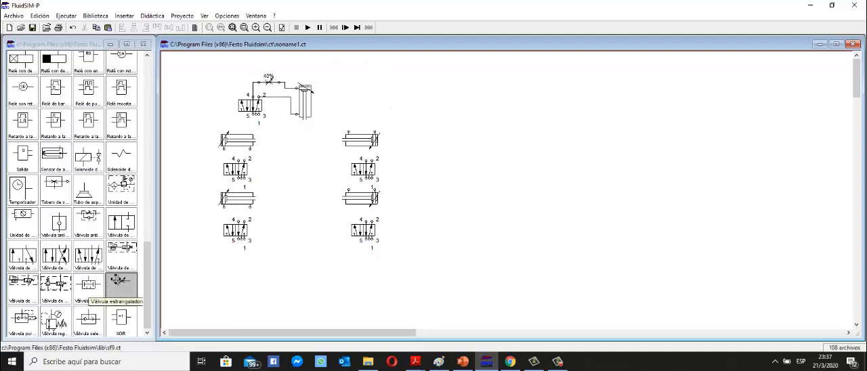
drag(118, 279, 202, 163)
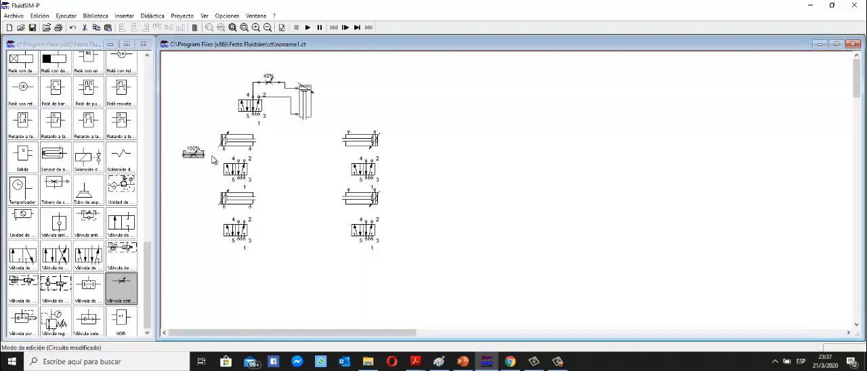
click(205, 161)
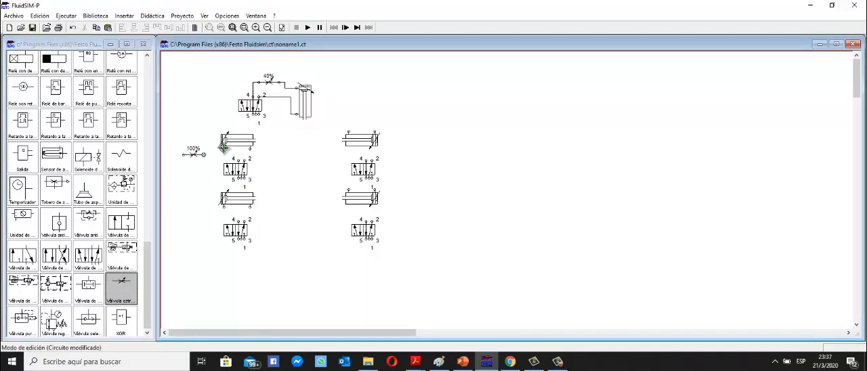
drag(224, 147, 217, 164)
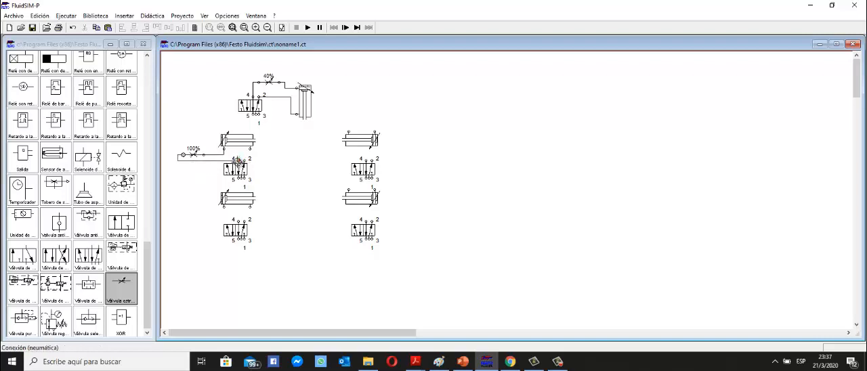
Set the opening degree of the upper-left cylinder's throttle valve to 40 %.
double_click(195, 155)
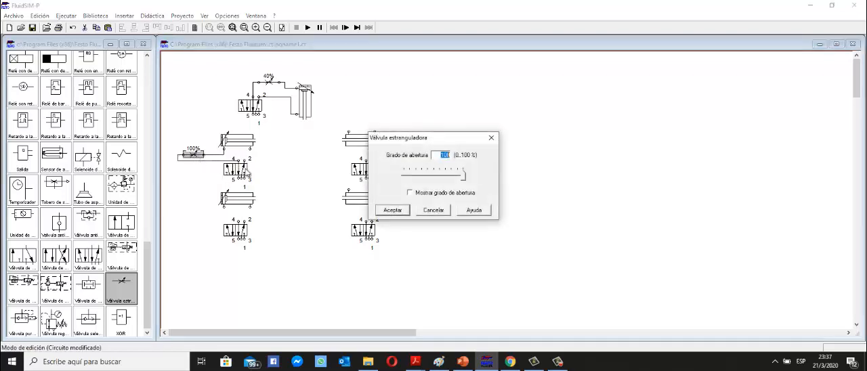
text(40)
click(392, 210)
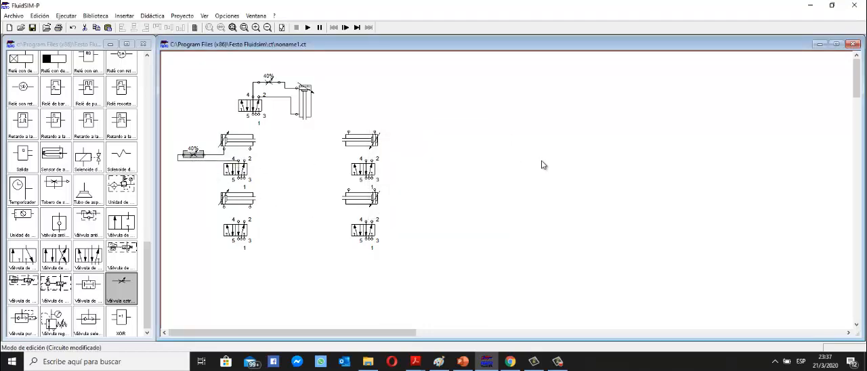
Paste three copies of the 40 % throttle valve and connect one in the port 4 line of each right-hand cylinder's valve.
key(ctrl+v)
key(ctrl+v)
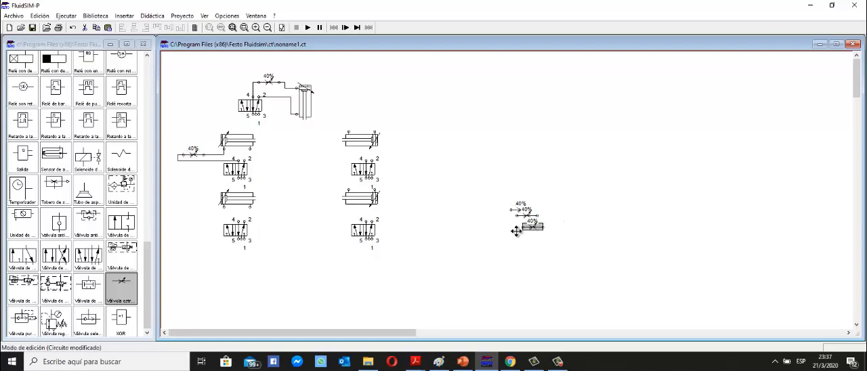
mouse_move(528, 205)
mouse_down()
mouse_move(406, 173)
mouse_move(404, 157)
mouse_move(383, 158)
mouse_move(401, 153)
mouse_move(393, 137)
mouse_move(375, 132)
mouse_up()
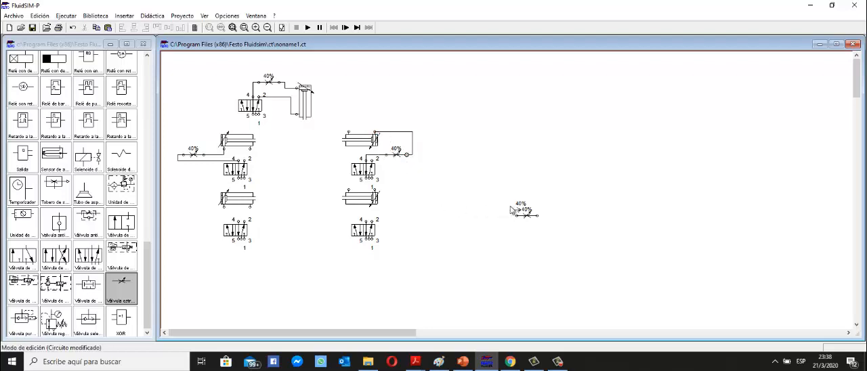
drag(531, 216, 389, 213)
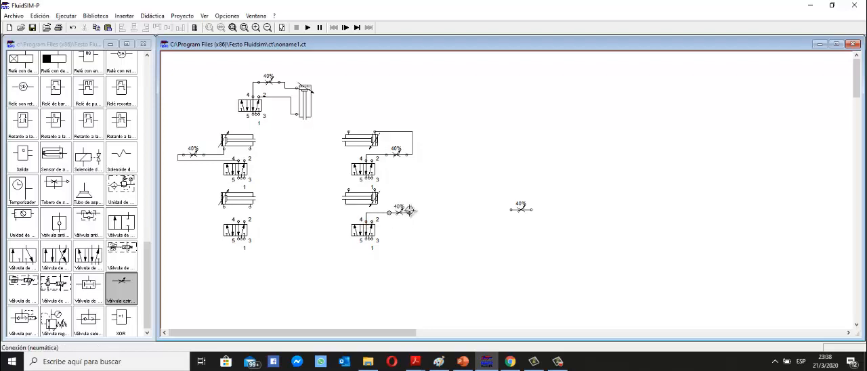
drag(374, 188, 410, 212)
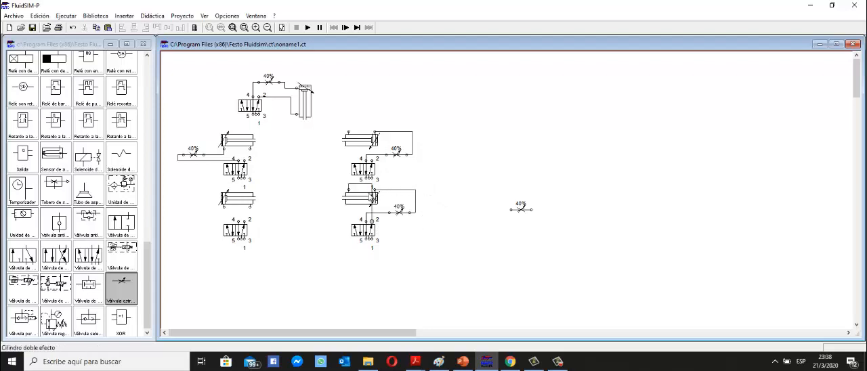
Connect port 2 of both right-hand valves to their cylinders, and fit the remaining throttle valve in the lower-left valve's port 4 line.
drag(347, 190, 427, 211)
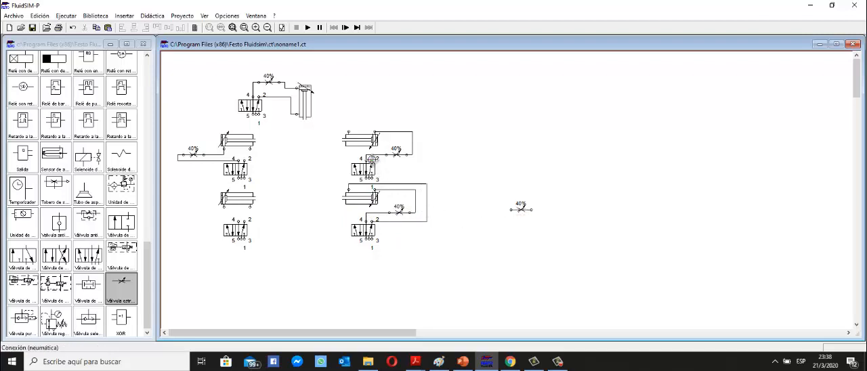
mouse_move(350, 131)
mouse_down()
mouse_move(375, 153)
mouse_move(421, 154)
mouse_up()
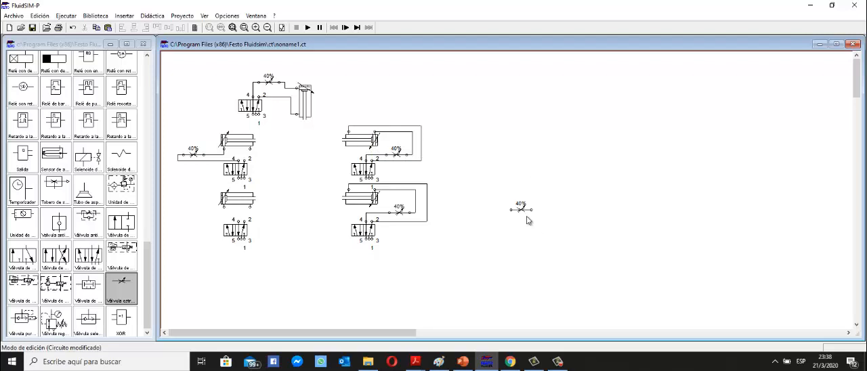
drag(522, 209, 224, 206)
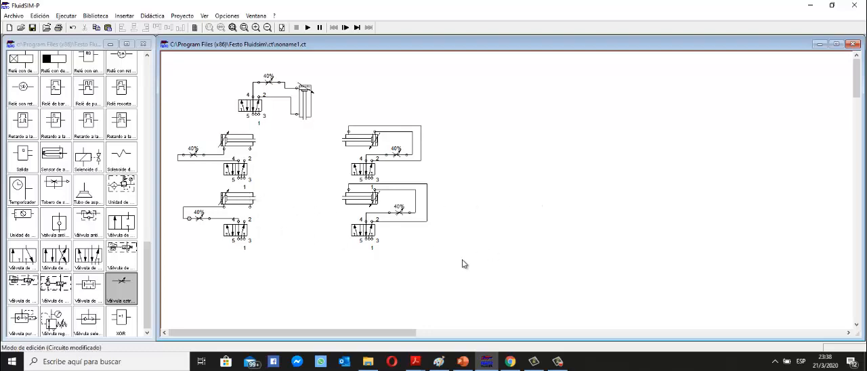
Move the lower row of cylinders, throttle valves and 5/n-way valves down to leave more room beneath the upper row.
drag(492, 262, 172, 186)
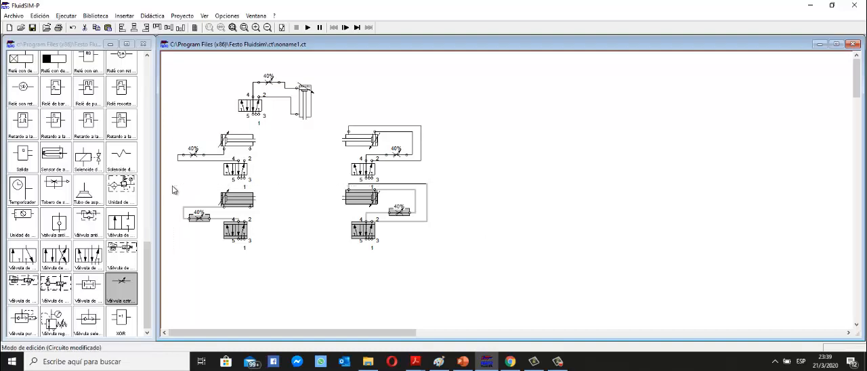
drag(236, 200, 236, 220)
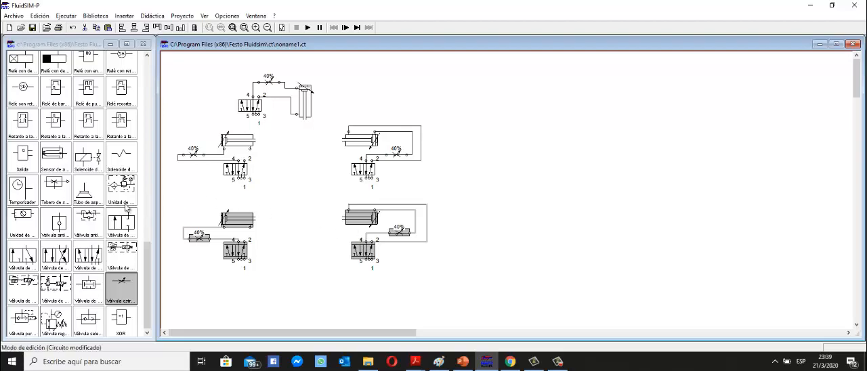
click(278, 194)
Connect a compressed air source to port 1 of the top valve.
scroll(129, 183, up, 3)
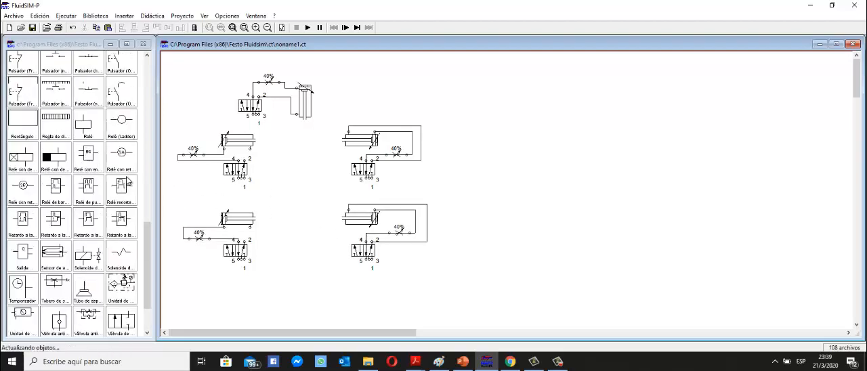
scroll(125, 190, up, 15)
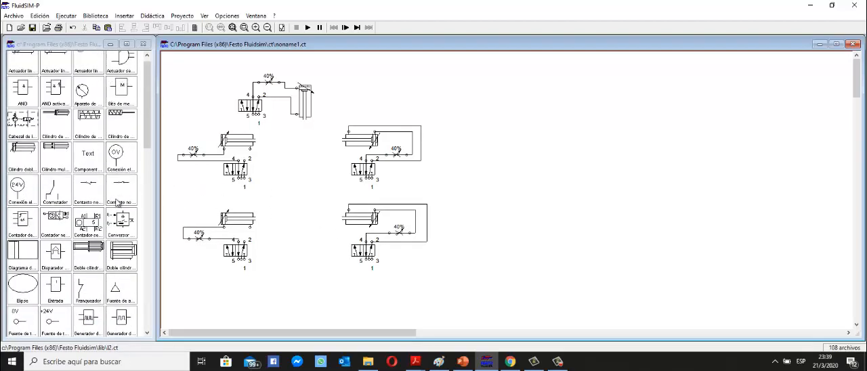
scroll(119, 224, down, 2)
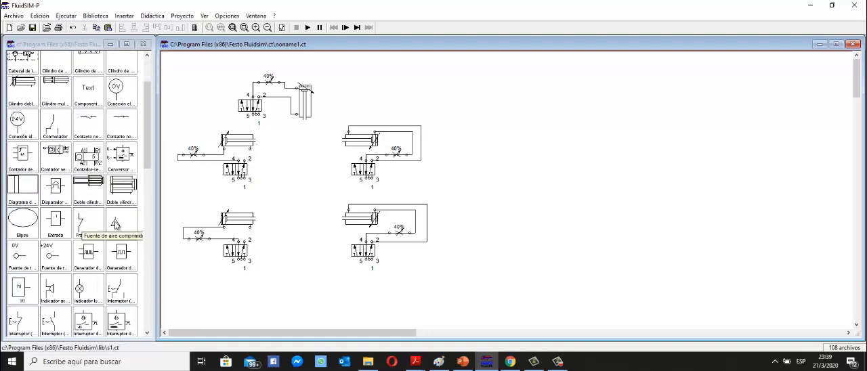
drag(115, 225, 257, 131)
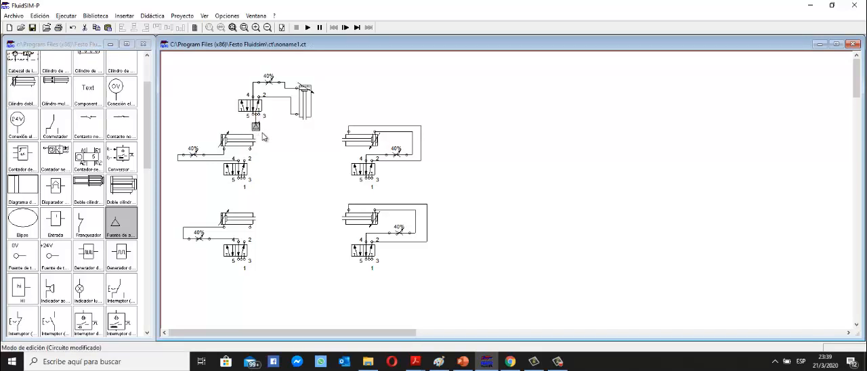
Fit silencers to exhaust ports 5 and 3 of the top valve.
double_click(256, 123)
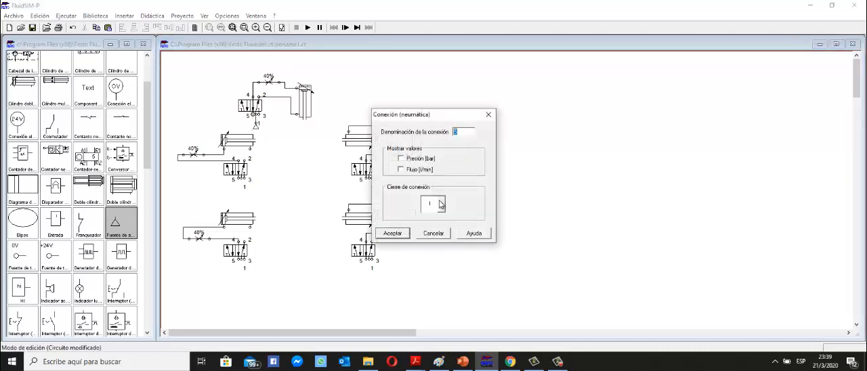
click(441, 204)
click(438, 246)
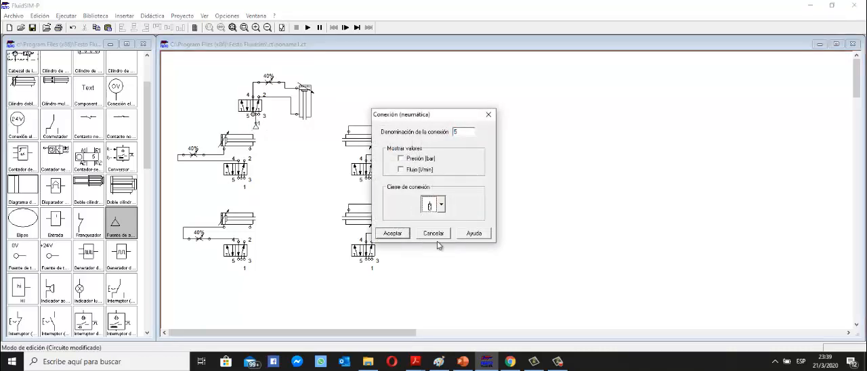
click(395, 234)
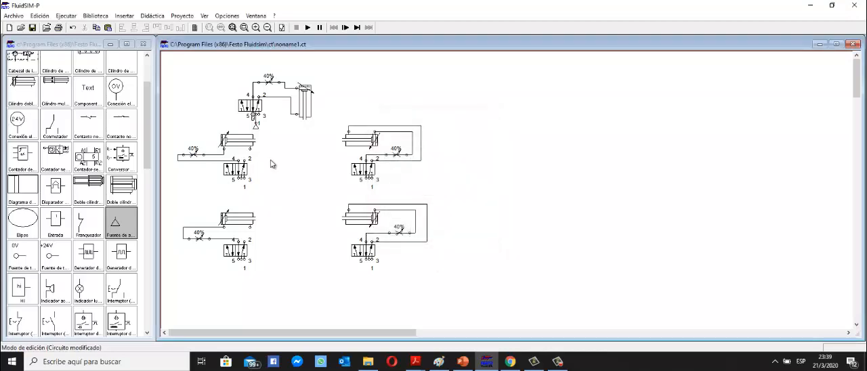
double_click(260, 114)
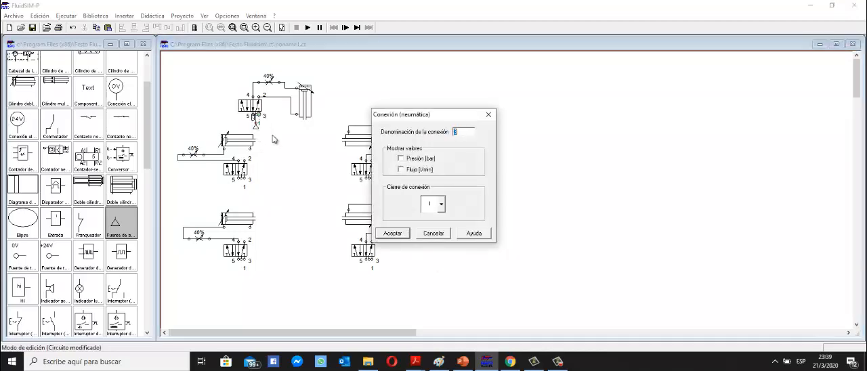
click(441, 205)
click(437, 282)
click(394, 234)
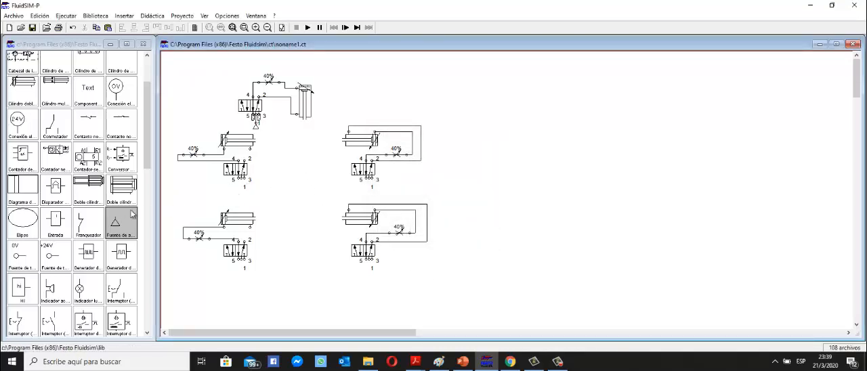
Connect a compressed air source to port 1 of the upper-left valve and fit silencers to its exhaust ports 5 and 3.
drag(117, 224, 236, 190)
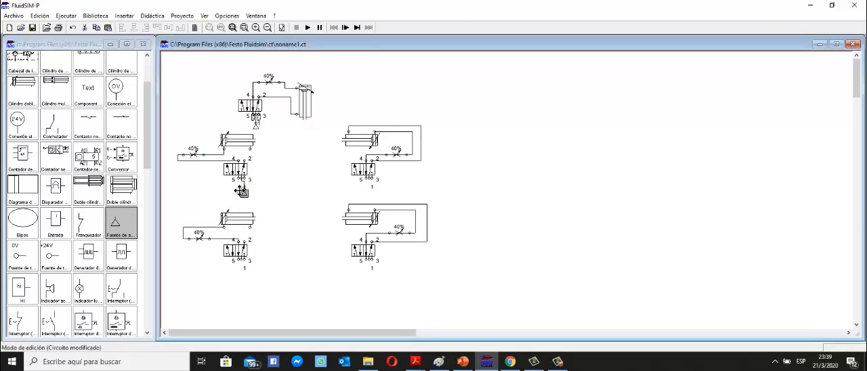
drag(239, 192, 240, 178)
double_click(240, 179)
click(435, 204)
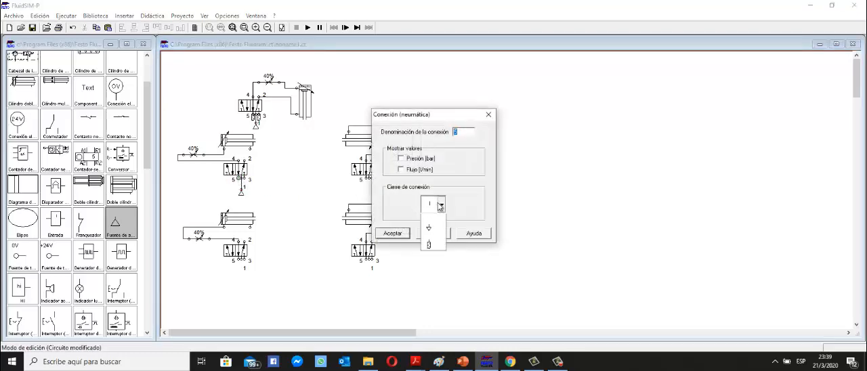
click(428, 279)
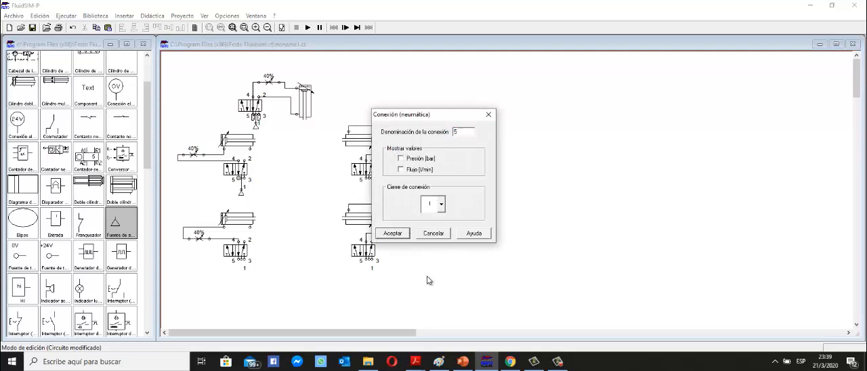
click(392, 233)
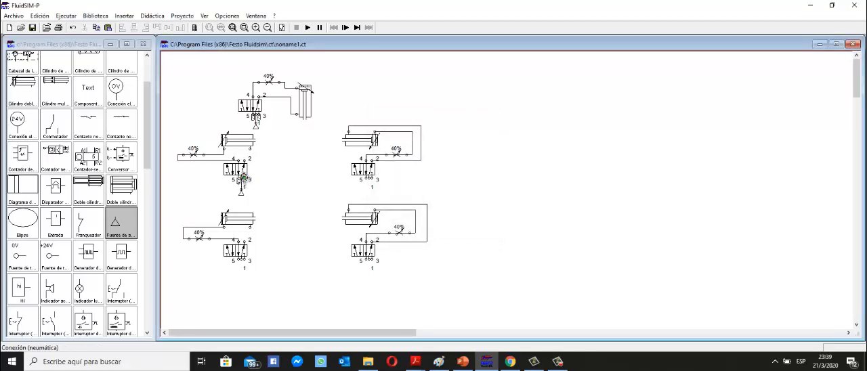
double_click(243, 179)
click(442, 205)
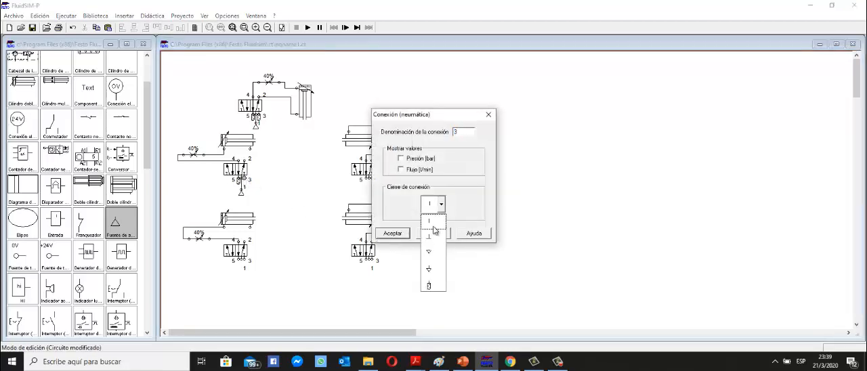
click(428, 287)
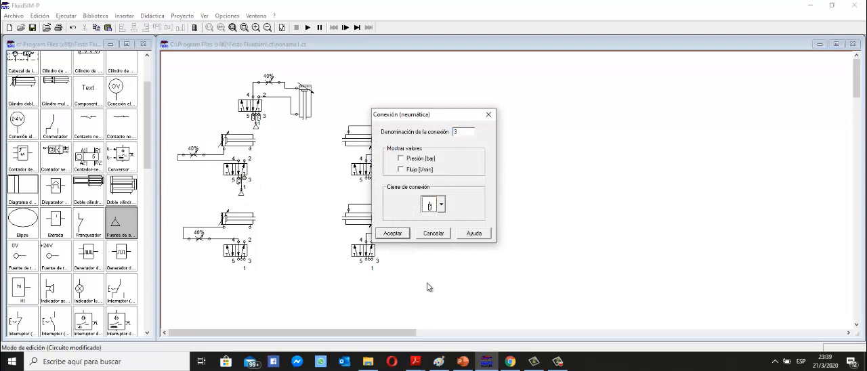
click(393, 233)
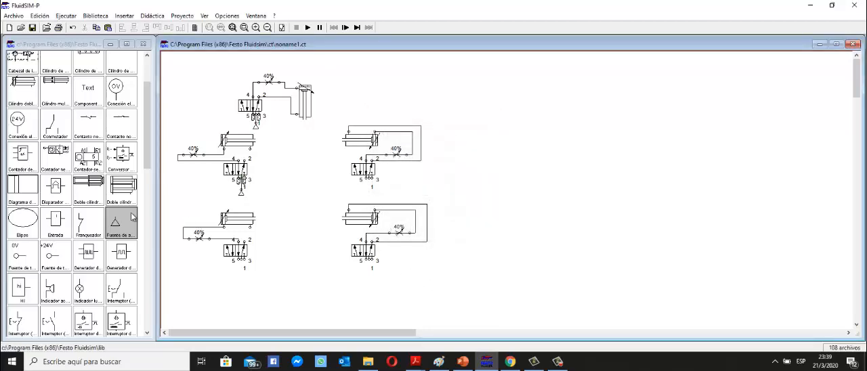
Connect a compressed air source to port 1 of the upper-right valve and fit silencers to its exhaust ports 5 and 3.
drag(124, 225, 369, 189)
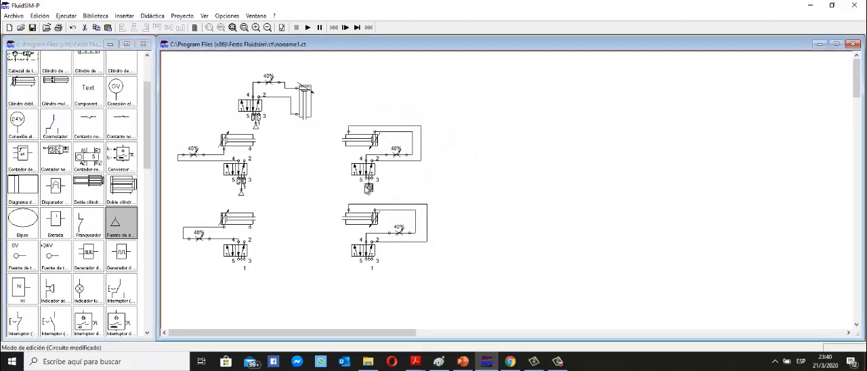
double_click(366, 181)
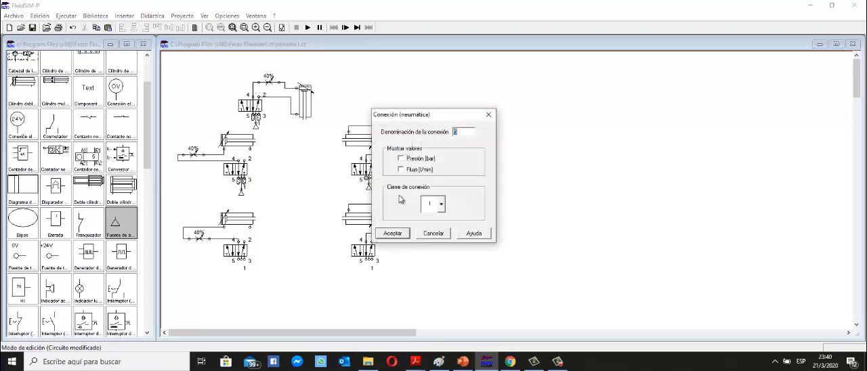
click(442, 208)
click(435, 284)
click(393, 233)
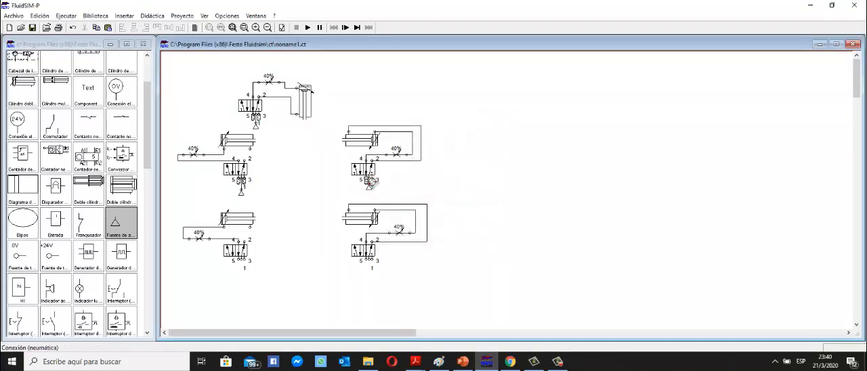
double_click(372, 179)
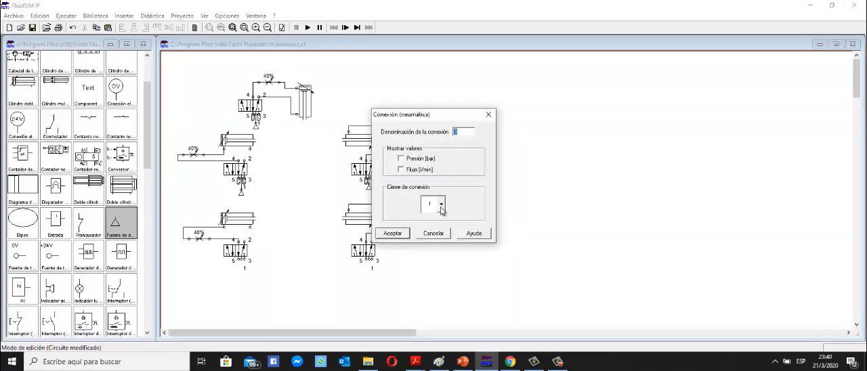
click(441, 208)
click(424, 283)
click(393, 233)
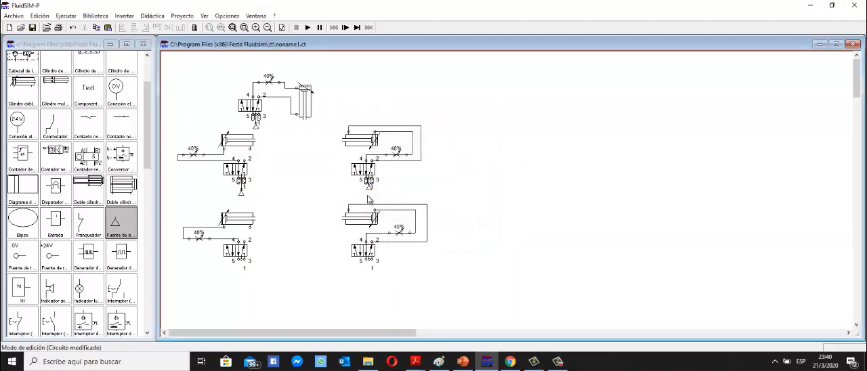
drag(370, 188, 370, 191)
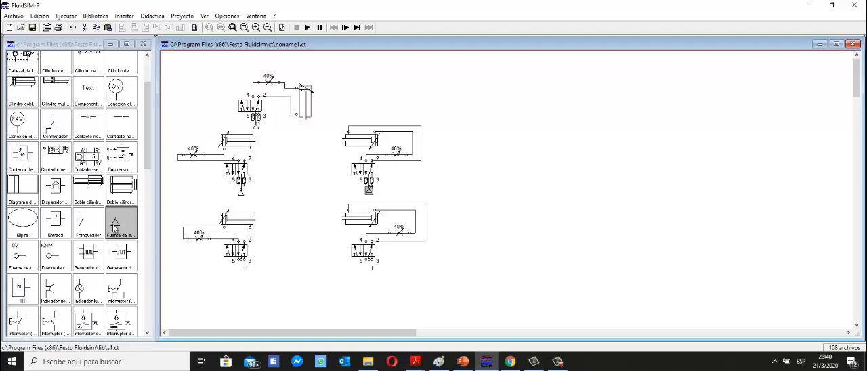
Connect a compressed air source to port 1 of the lower-left valve and fit silencers to its exhaust ports 5 and 3.
drag(116, 227, 242, 276)
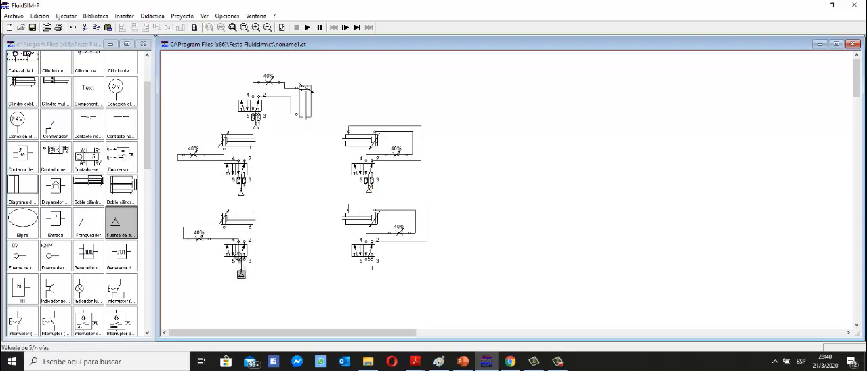
click(239, 261)
double_click(239, 261)
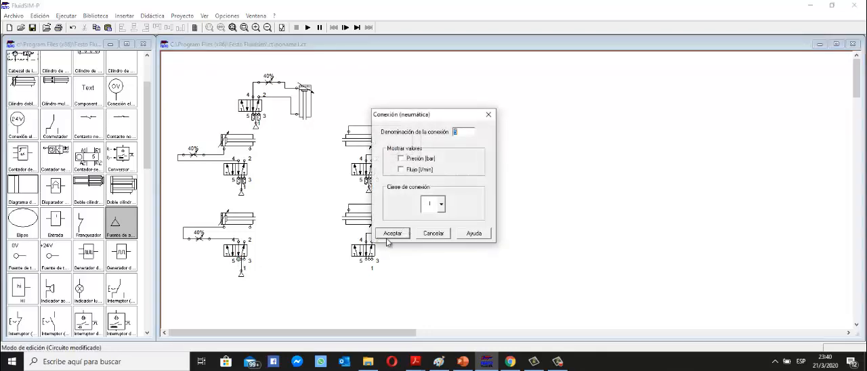
click(442, 204)
click(424, 265)
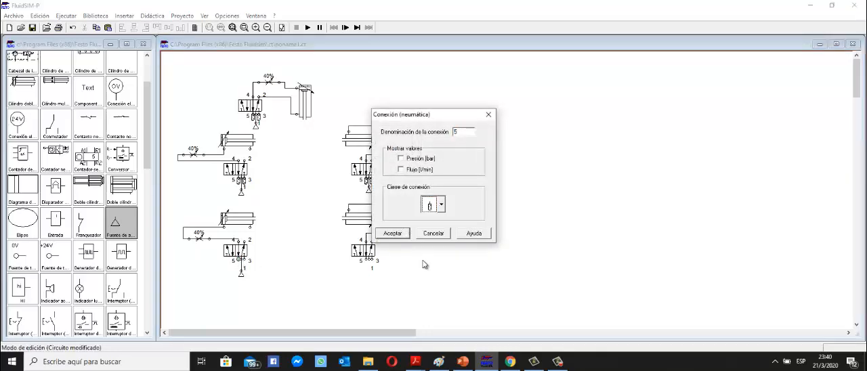
click(393, 234)
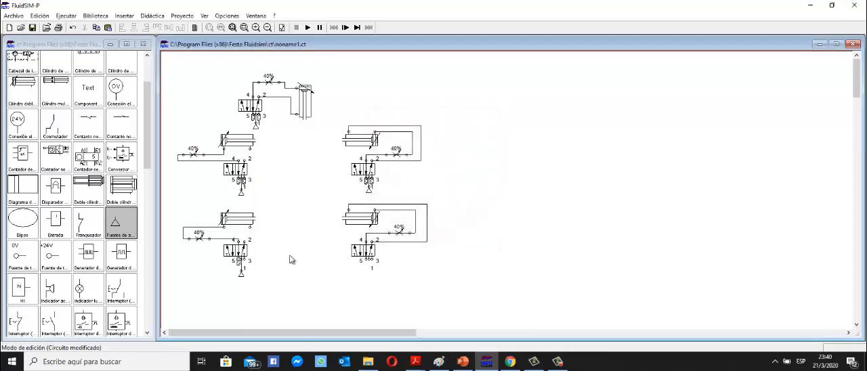
double_click(247, 263)
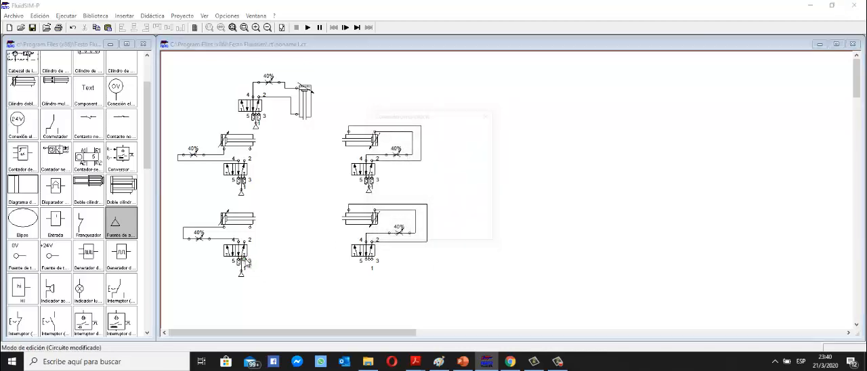
click(444, 207)
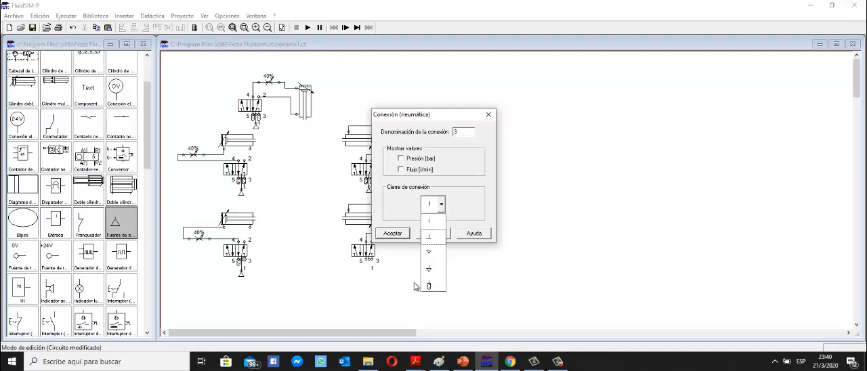
click(427, 279)
click(395, 233)
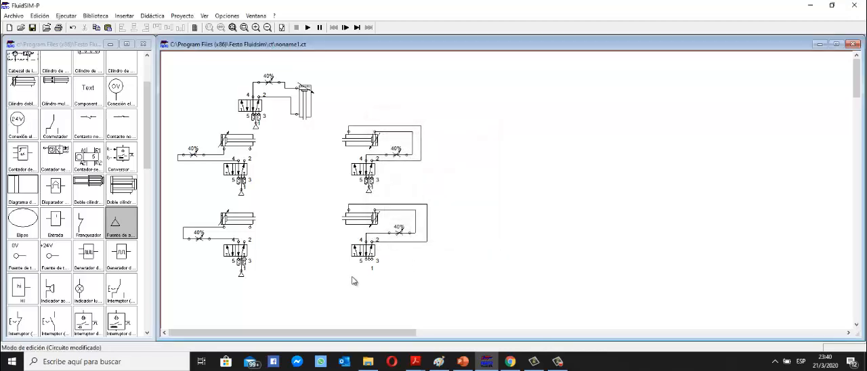
Connect a compressed air source to port 1 of the lower-right valve and fit silencers to its exhaust ports 5 and 3.
mouse_move(115, 232)
mouse_down()
mouse_move(369, 274)
mouse_move(366, 261)
mouse_up()
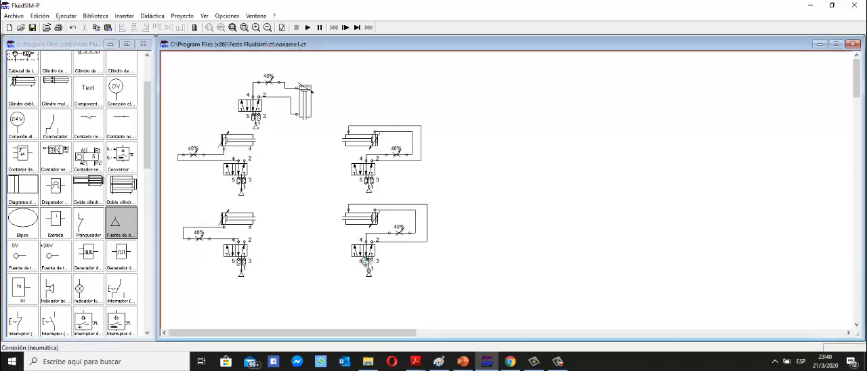
double_click(366, 260)
click(441, 204)
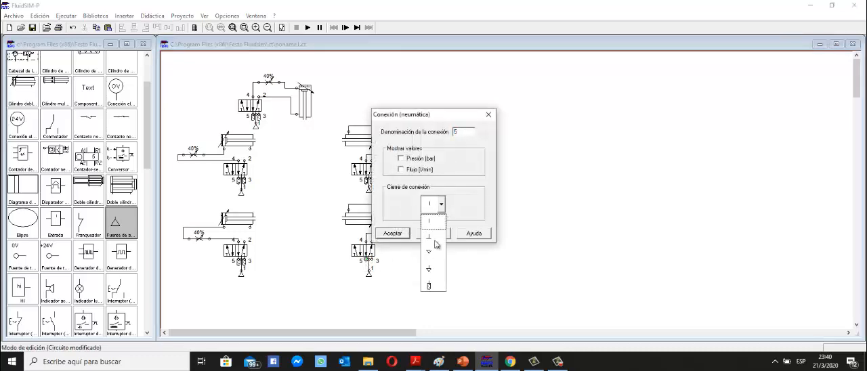
click(429, 285)
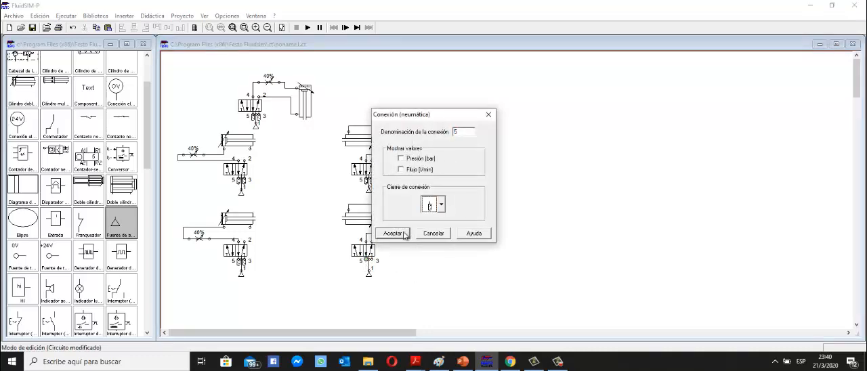
click(406, 234)
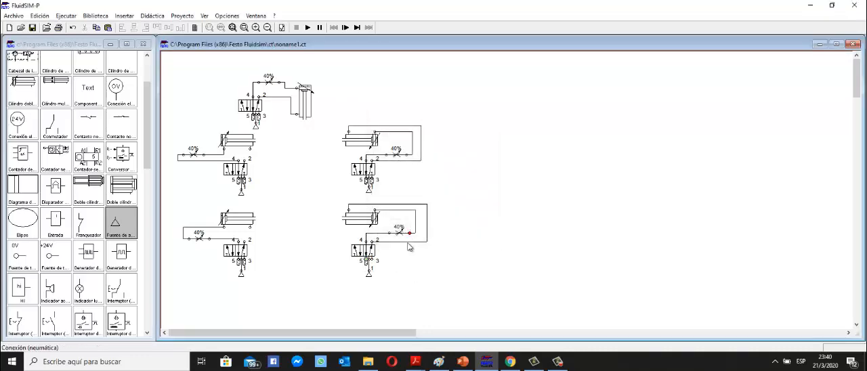
double_click(375, 260)
click(441, 206)
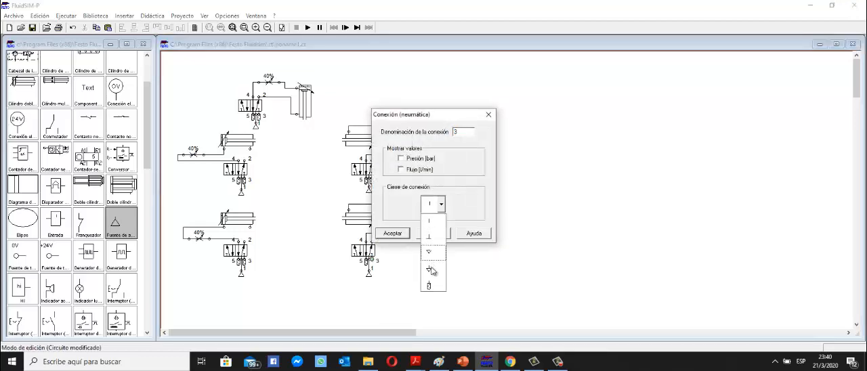
click(428, 237)
click(393, 234)
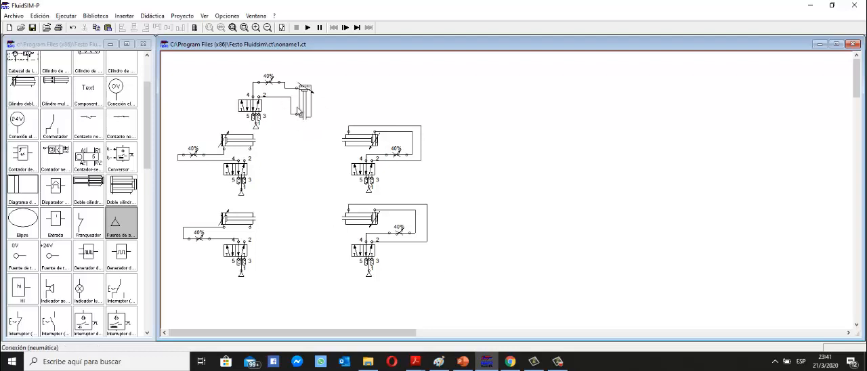
Configure the top 5/n-way valve with electric solenoid actuation on both its left and right sides.
mouse_move(309, 105)
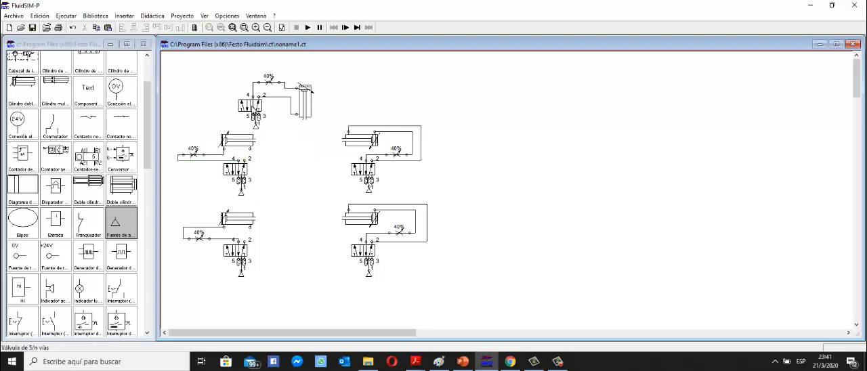
double_click(252, 109)
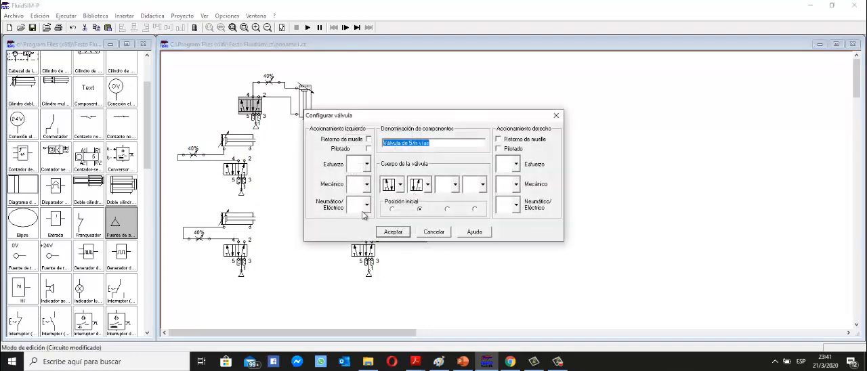
click(367, 205)
click(359, 249)
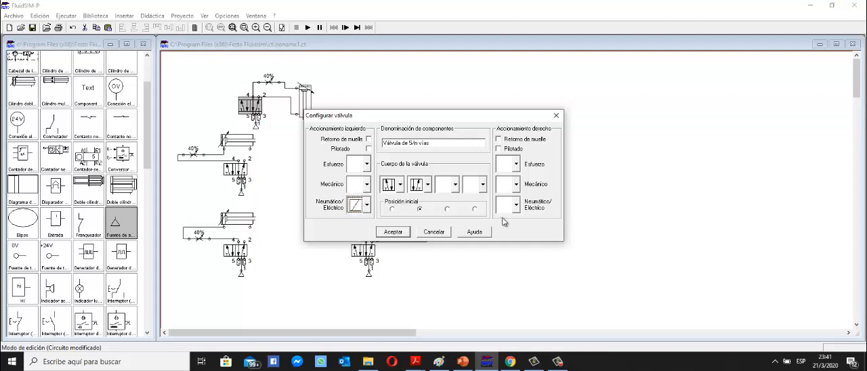
click(393, 232)
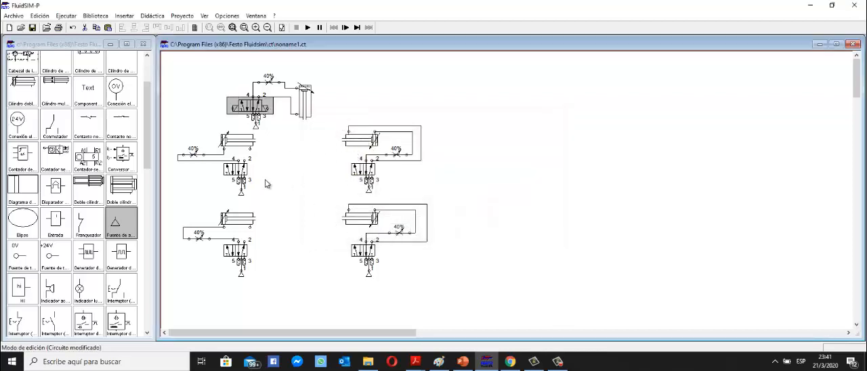
Configure the upper-left 5/n-way valve with electric solenoid actuation on both its left and right sides.
double_click(235, 169)
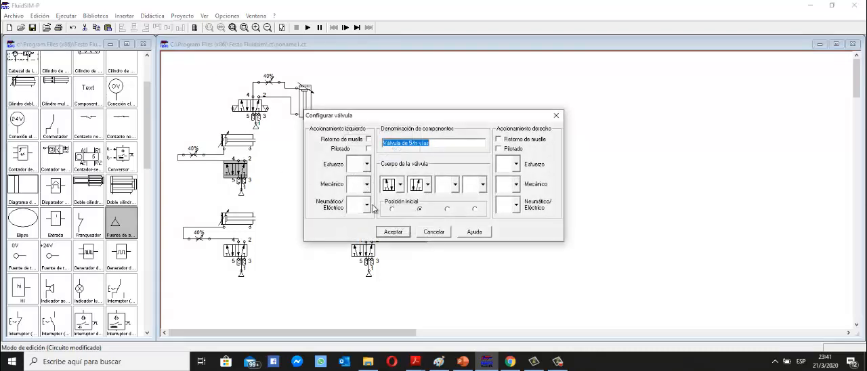
click(367, 206)
click(356, 237)
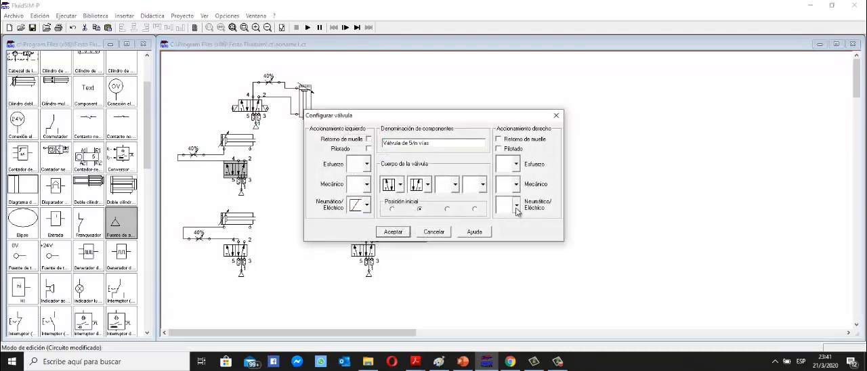
click(517, 204)
click(505, 236)
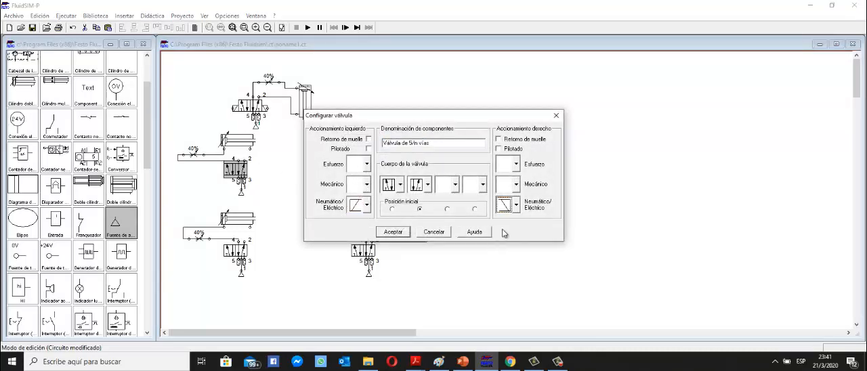
click(392, 233)
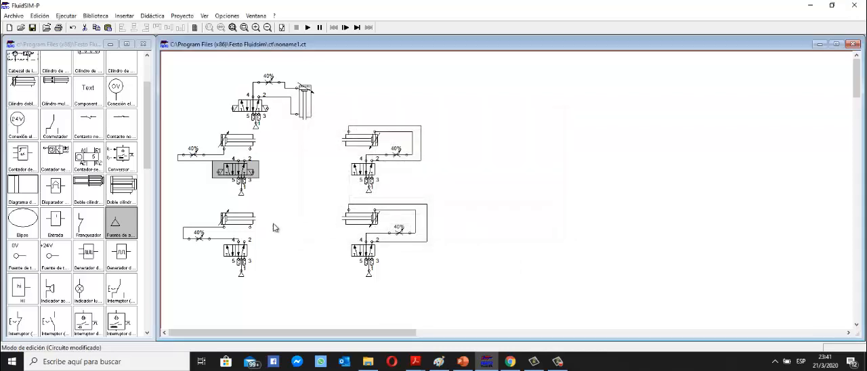
Configure the upper-right 5/n-way valve with electric solenoid actuation on both its left and right sides.
double_click(365, 183)
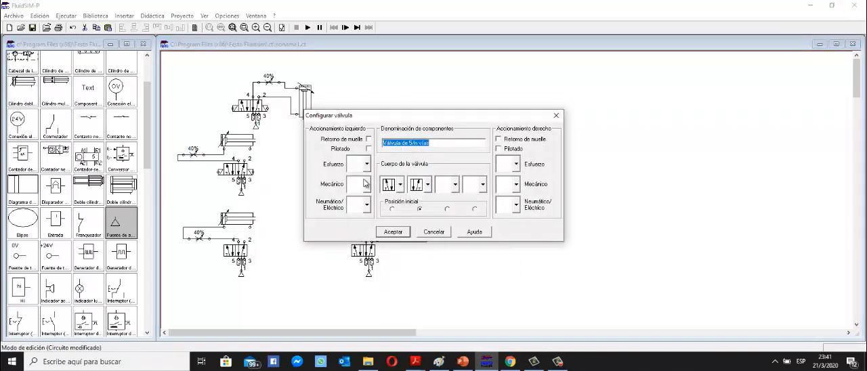
click(367, 205)
click(360, 236)
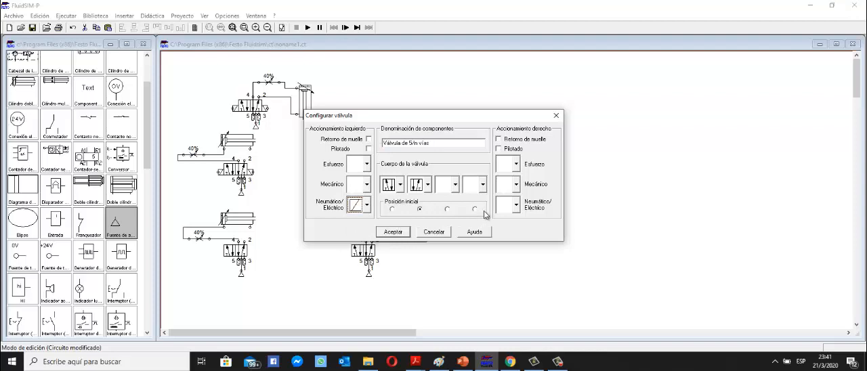
click(517, 204)
click(507, 237)
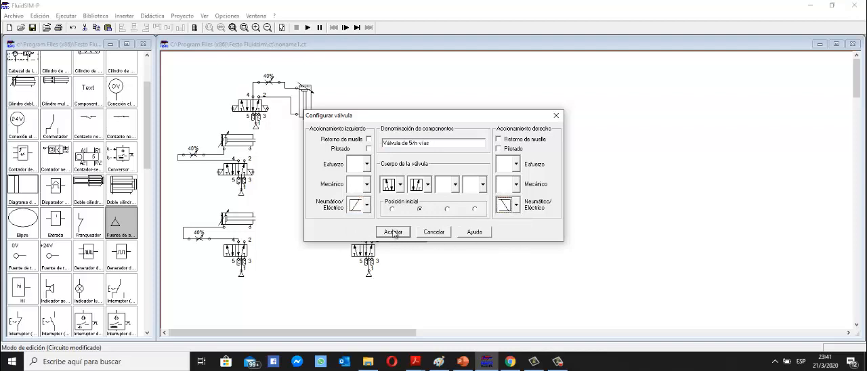
click(394, 232)
Configure the lower-left 5/n-way valve with electric solenoid actuation on both its left and right sides.
double_click(236, 251)
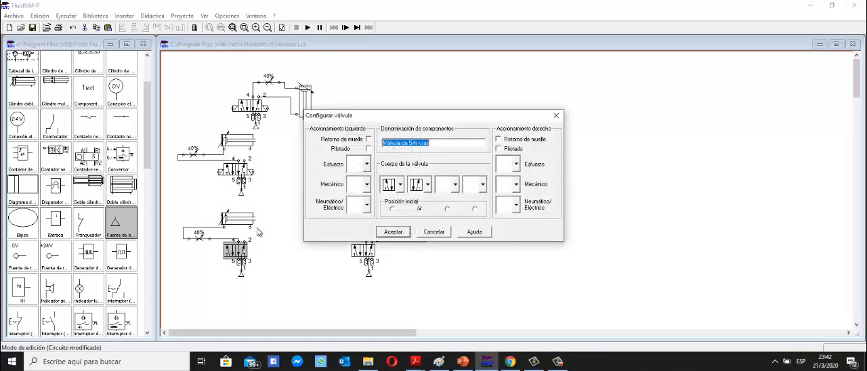
click(367, 205)
click(357, 238)
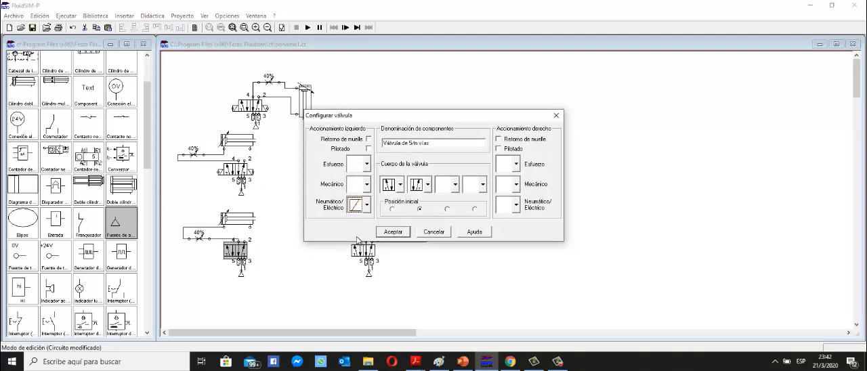
click(517, 204)
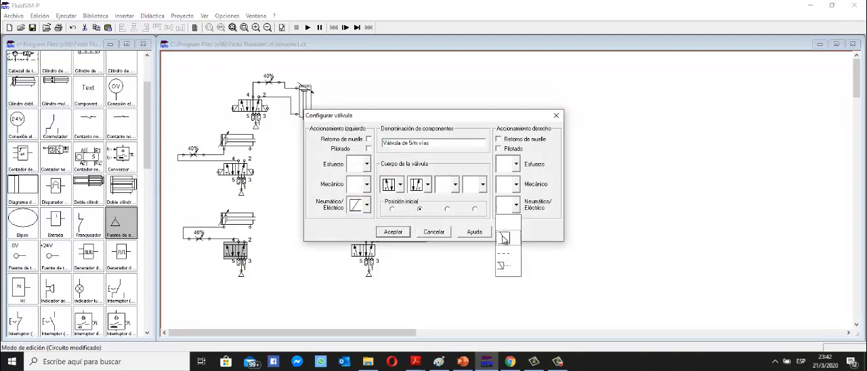
click(504, 239)
click(396, 233)
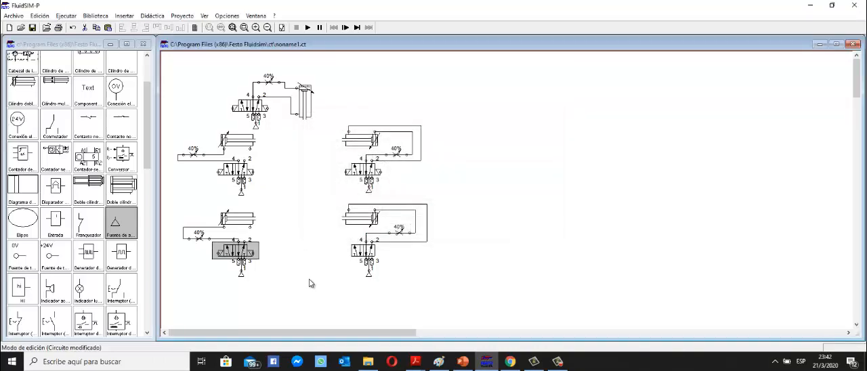
Configure the lower-right 5/n-way valve with electric solenoid actuation on both its left and right sides.
double_click(370, 252)
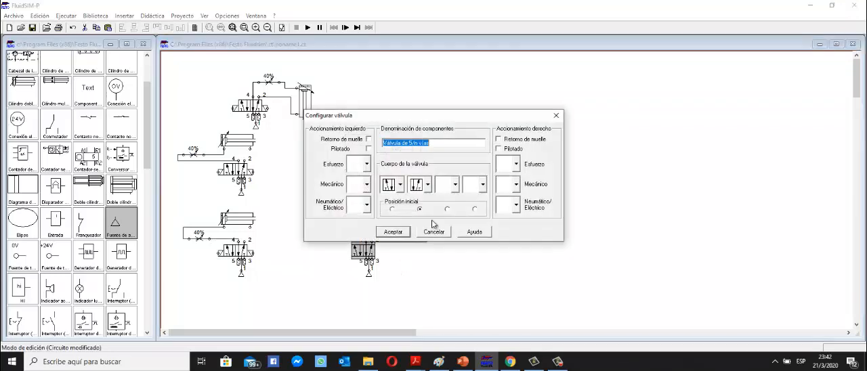
click(368, 206)
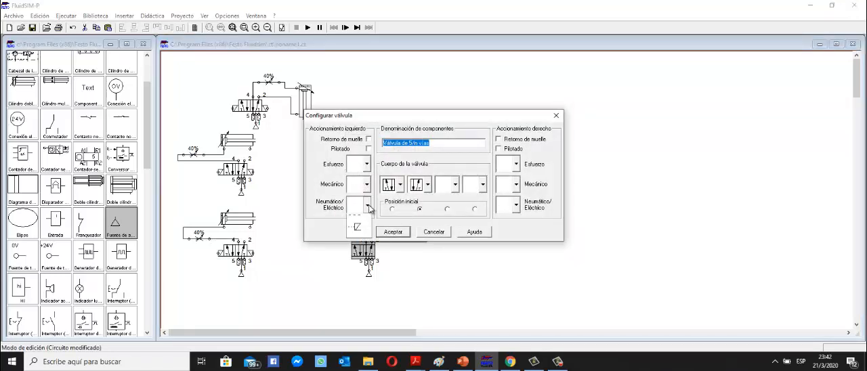
click(358, 229)
click(517, 205)
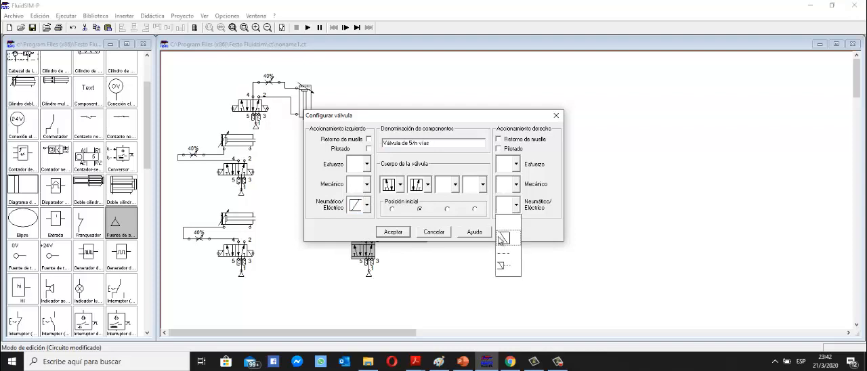
click(502, 238)
click(396, 234)
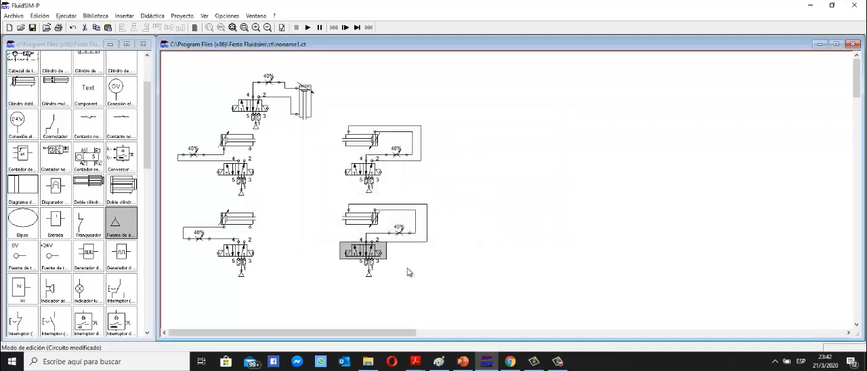
click(416, 272)
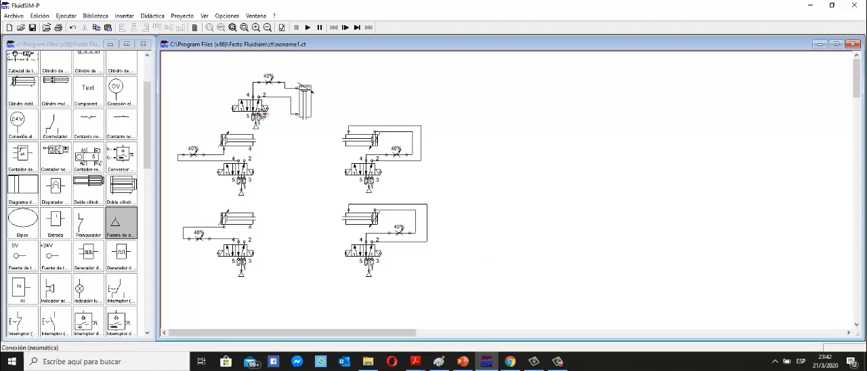
Give the top vertical double-acting cylinder the actuation marks A0 at 0 mm and A1 at 100 mm.
mouse_move(308, 109)
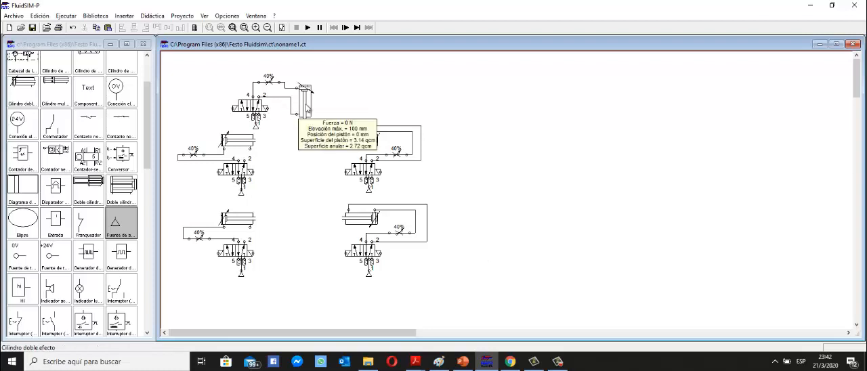
double_click(308, 110)
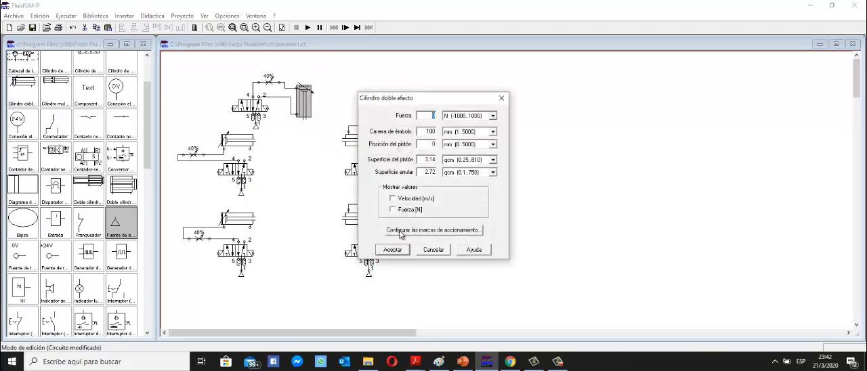
click(403, 229)
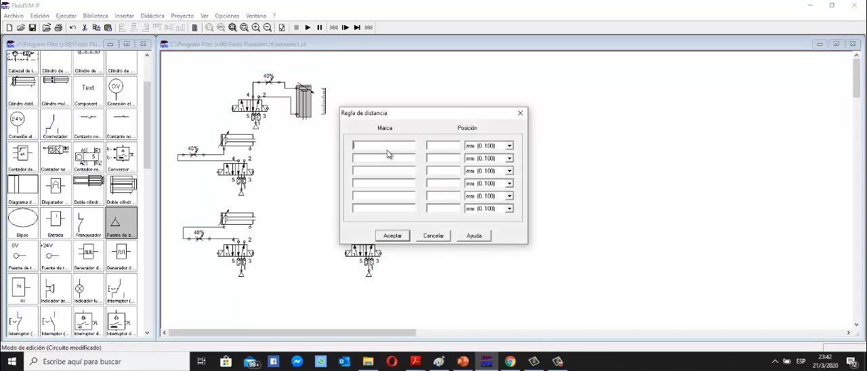
text(a0)
key(BackSpace)
key(BackSpace)
text(AA1)
click(447, 159)
text(100)
click(394, 238)
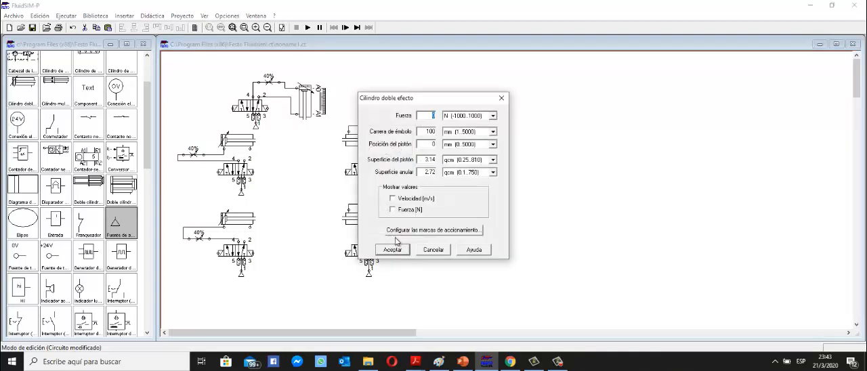
click(395, 250)
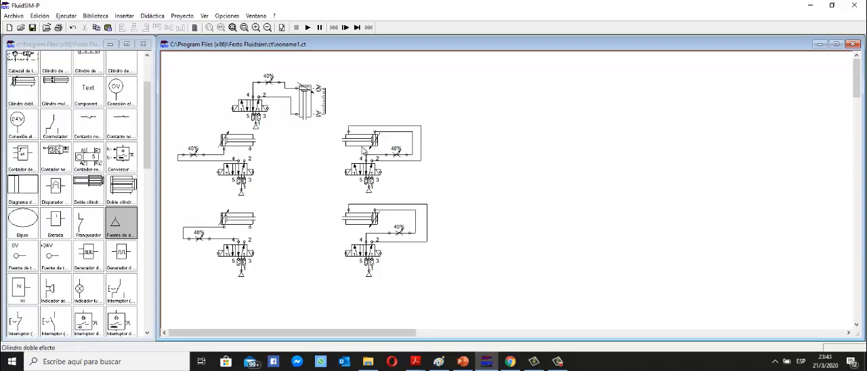
Give the lower-left double-acting cylinder the actuation marks B0 at 0 mm and B1 at 100 mm.
mouse_move(363, 151)
mouse_move(243, 144)
double_click(237, 219)
click(405, 231)
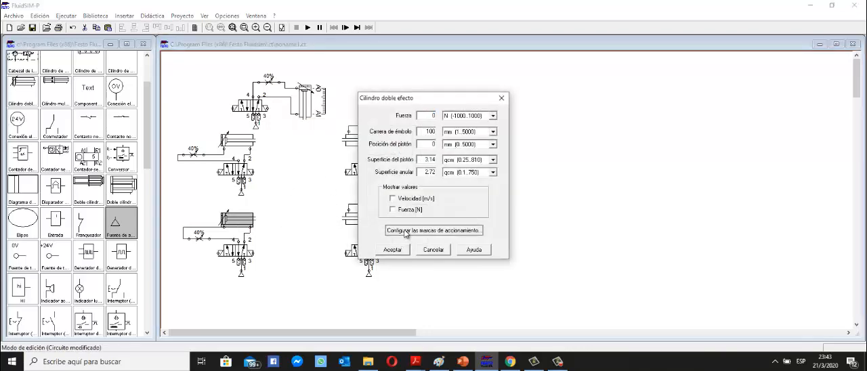
text(C)
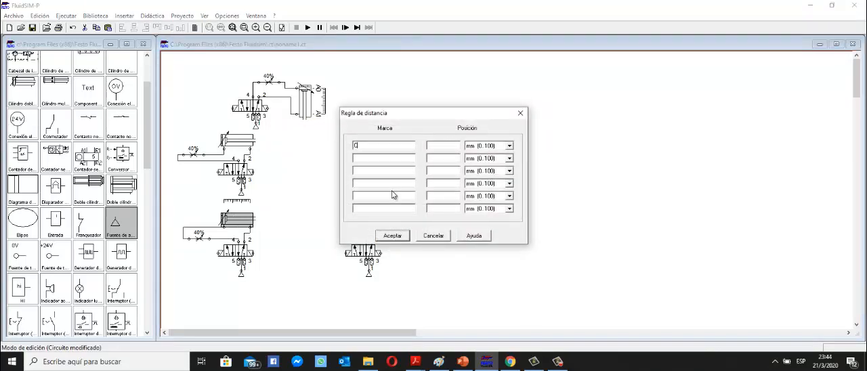
text(0)
key(BackSpace)
key(BackSpace)
text(B0)
click(456, 148)
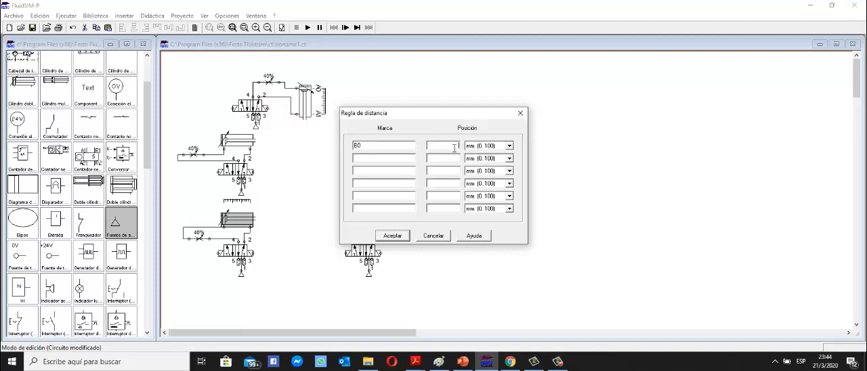
text(0)
click(393, 160)
click(383, 235)
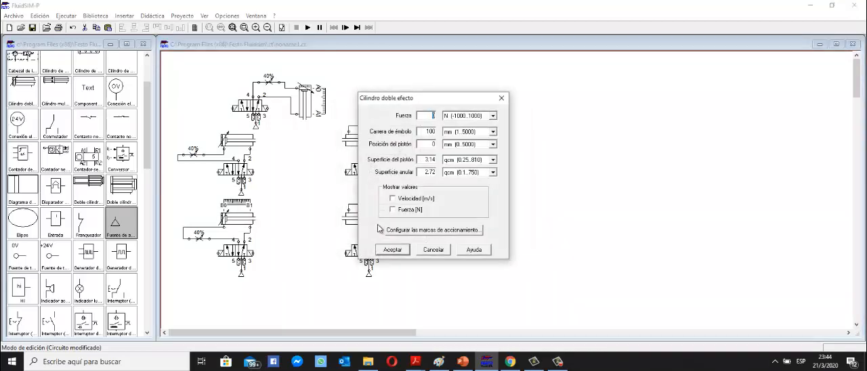
click(377, 251)
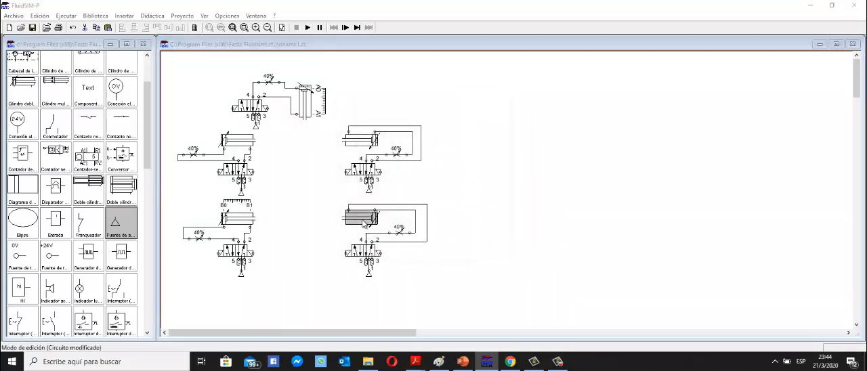
Give the lower-right double-acting cylinder the actuation marks C0 at 0 mm and C1 at 100 mm.
double_click(380, 218)
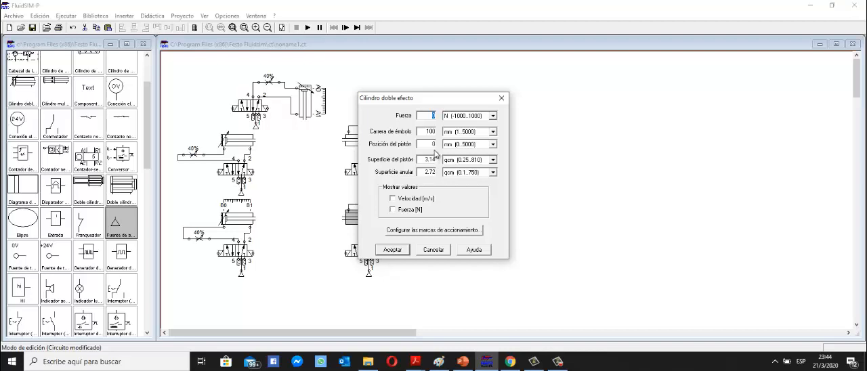
click(409, 230)
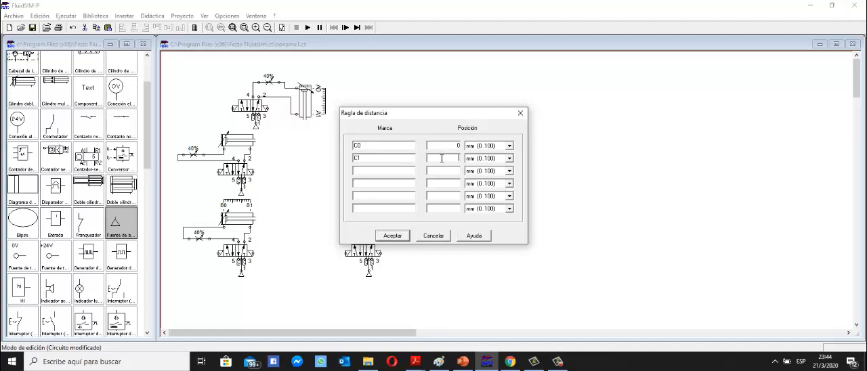
click(406, 235)
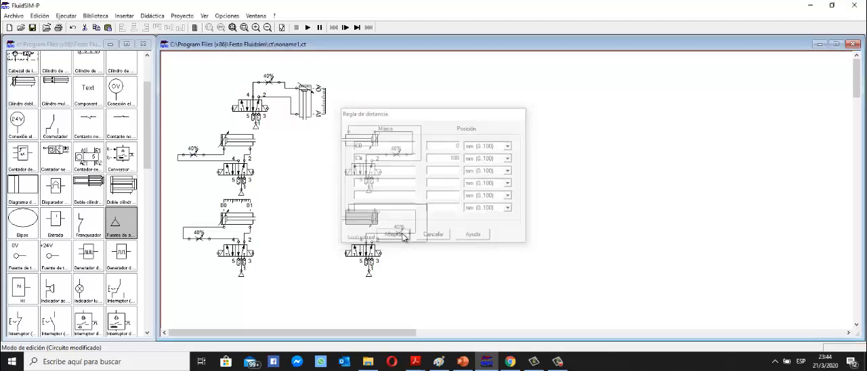
click(393, 251)
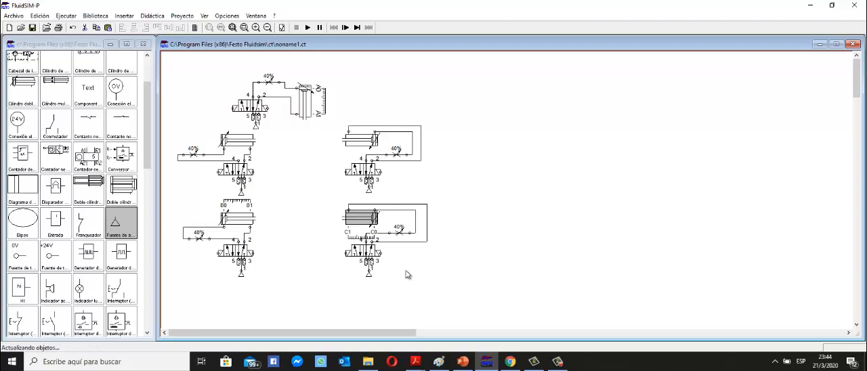
click(406, 275)
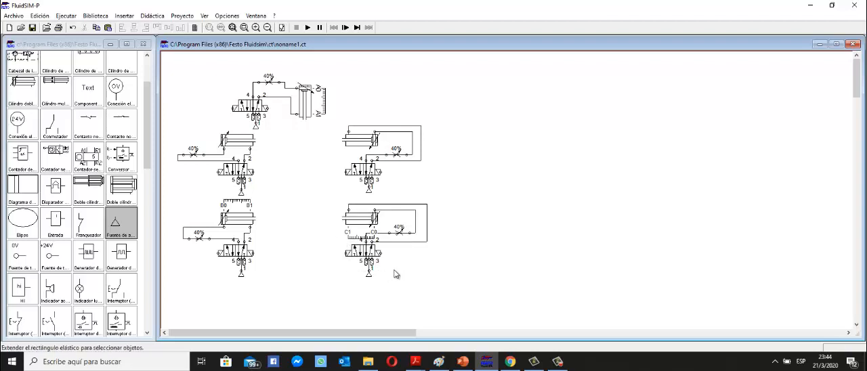
Shift the lower-right valve with its air source and the 40% throttle down, clear of the C0–C1 distance ruler.
drag(403, 280, 334, 240)
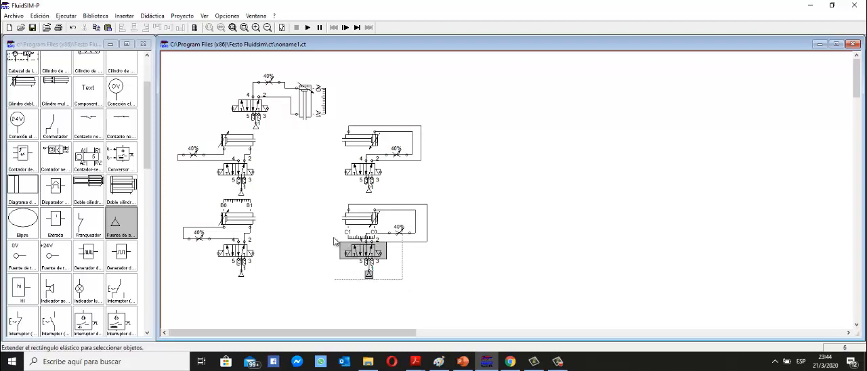
drag(371, 283, 373, 289)
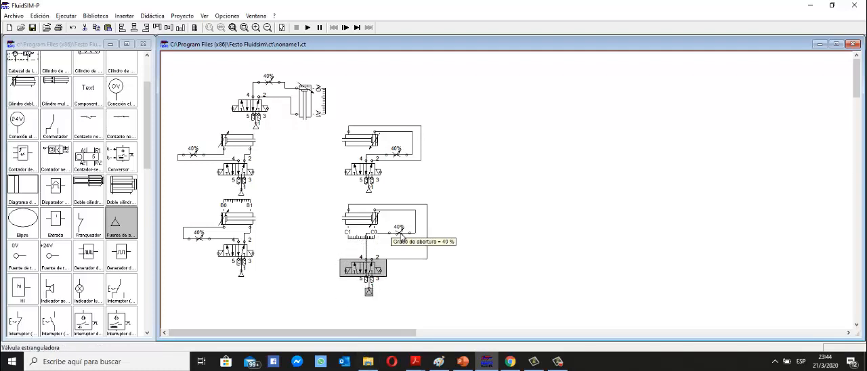
drag(401, 235, 405, 250)
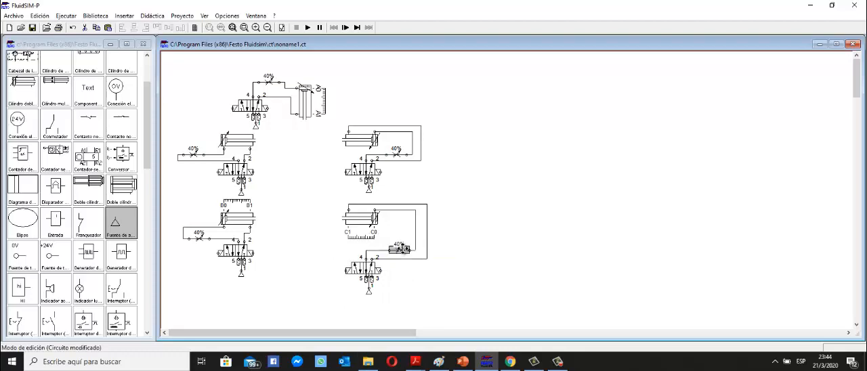
click(474, 228)
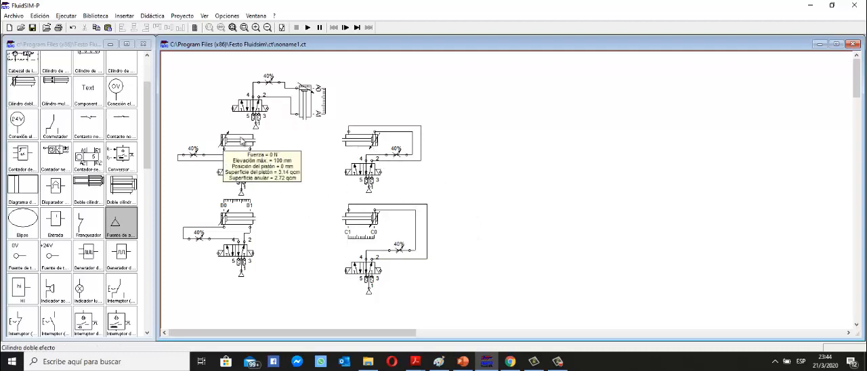
Give the upper-left double-acting cylinder the actuation marks D0 at 0 mm and D1 at 100 mm.
double_click(243, 140)
click(416, 232)
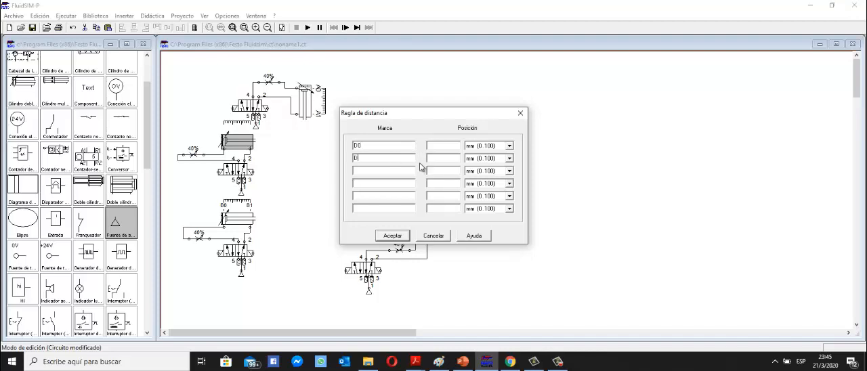
text(1)
click(392, 236)
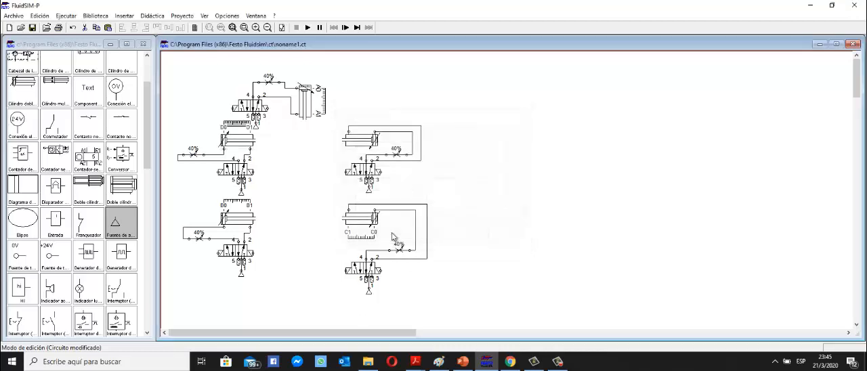
click(395, 250)
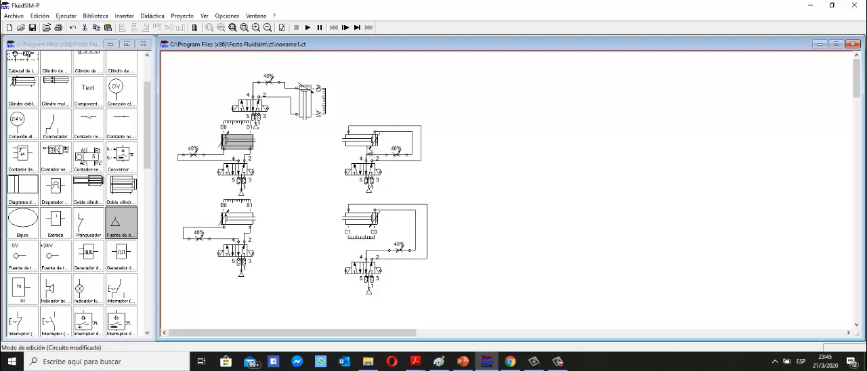
Give the upper-right double-acting cylinder the actuation marks E0 at 0 mm and E1 at 100 mm.
double_click(366, 141)
click(405, 231)
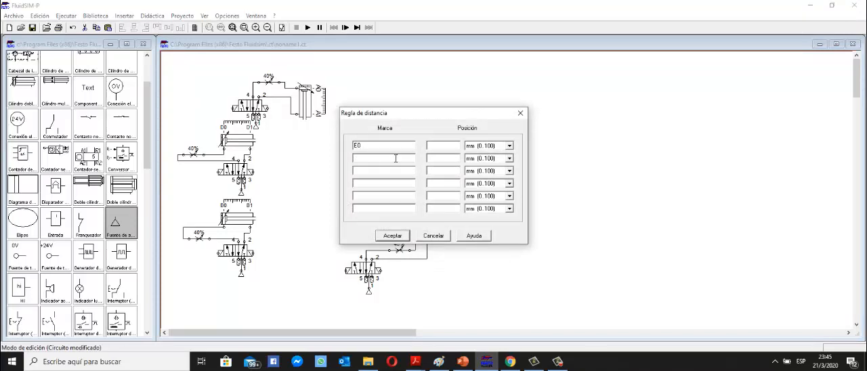
click(397, 158)
text(E1)
click(394, 237)
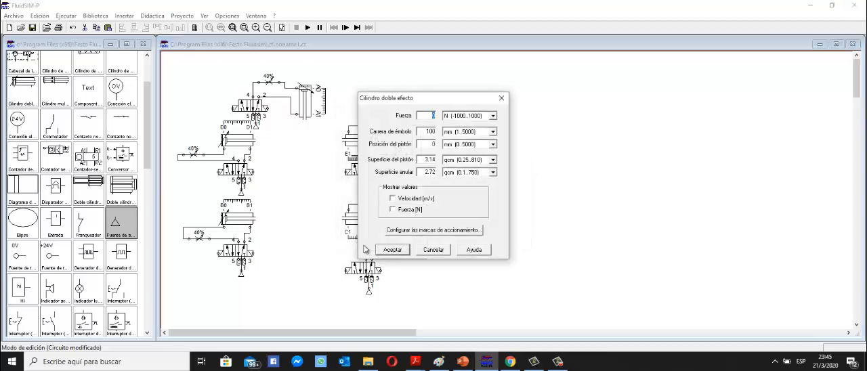
click(387, 251)
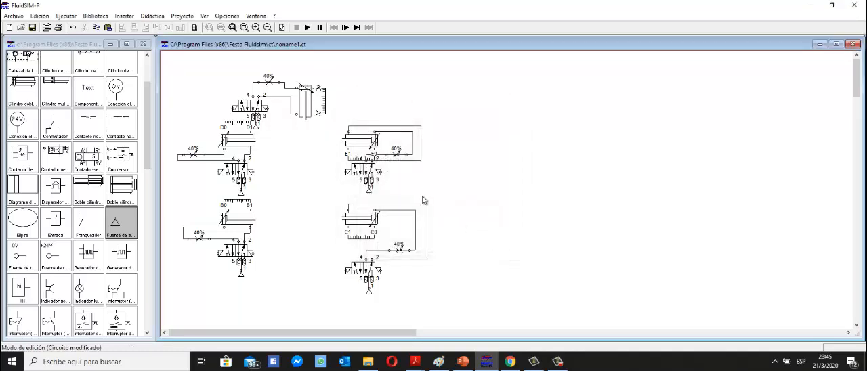
Shift the upper-right valve with its air source and the 40% throttle down, clear of the E0–E1 distance ruler.
drag(412, 196, 343, 166)
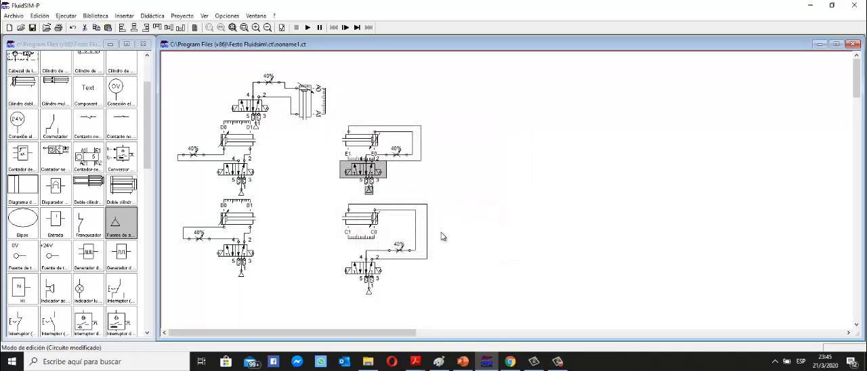
key(Down)
key(Down)
key(Down)
key(Down)
key(Down)
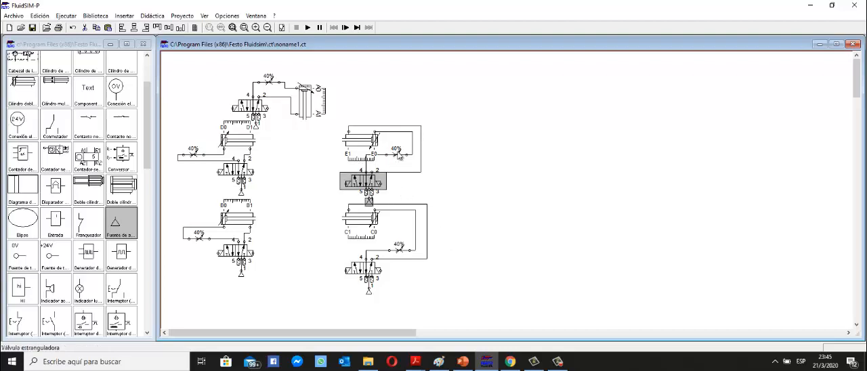
click(397, 159)
drag(398, 159, 400, 164)
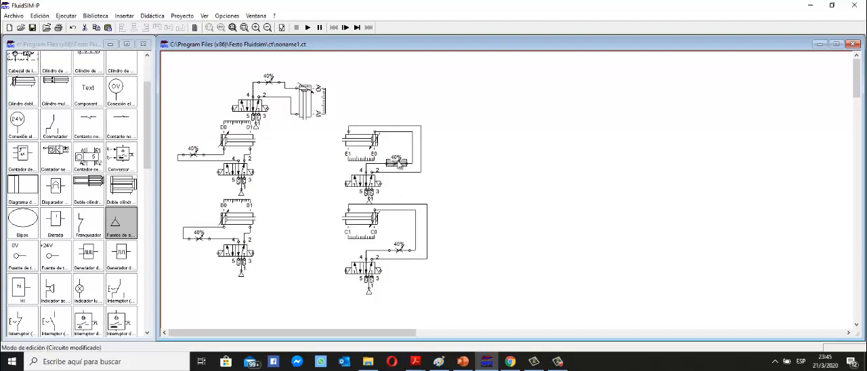
click(482, 170)
Shift the complete C cylinder and B cylinder assemblies, each with its valve, throttle and air source, slightly down away from the circuits above them.
scroll(444, 289, down, 1)
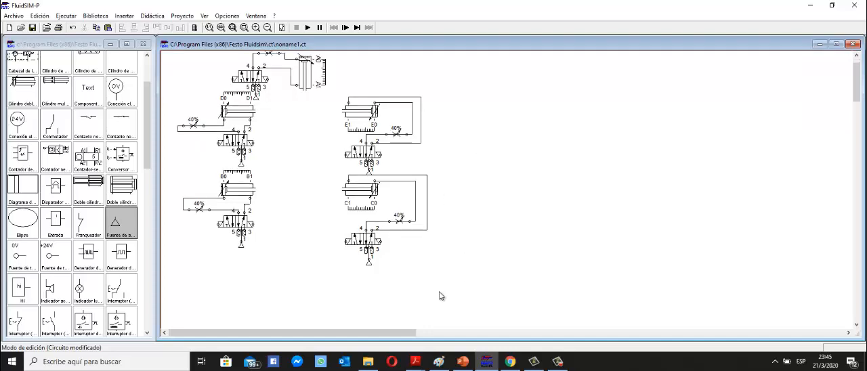
drag(427, 246, 311, 180)
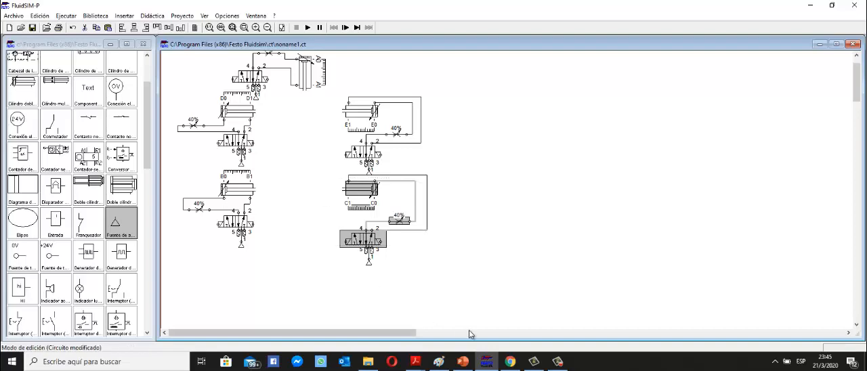
drag(462, 303, 302, 180)
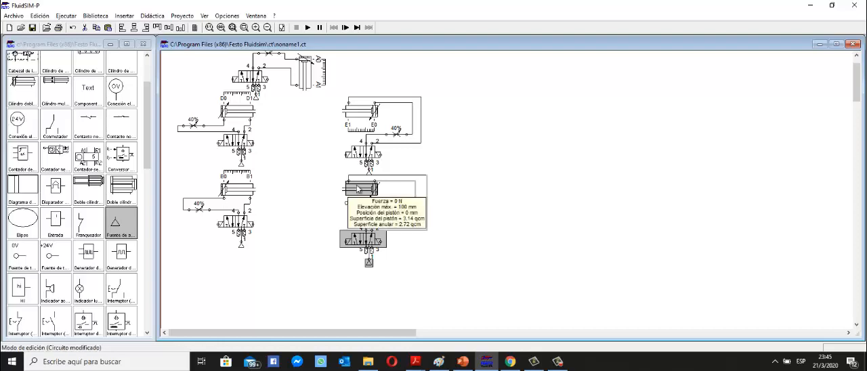
drag(369, 189, 371, 192)
click(484, 221)
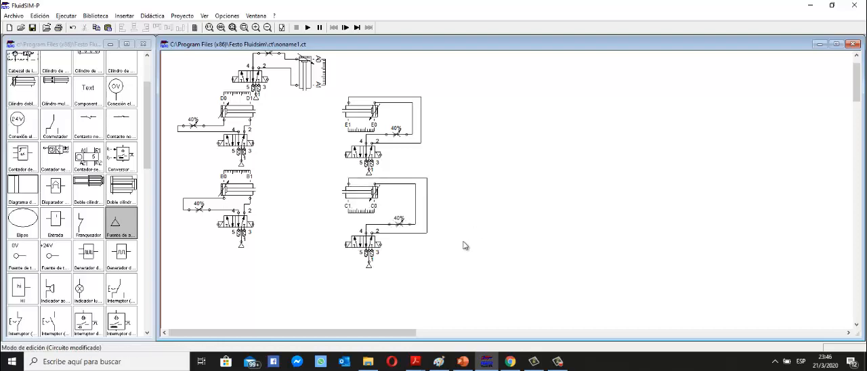
drag(286, 271, 178, 178)
drag(246, 192, 246, 194)
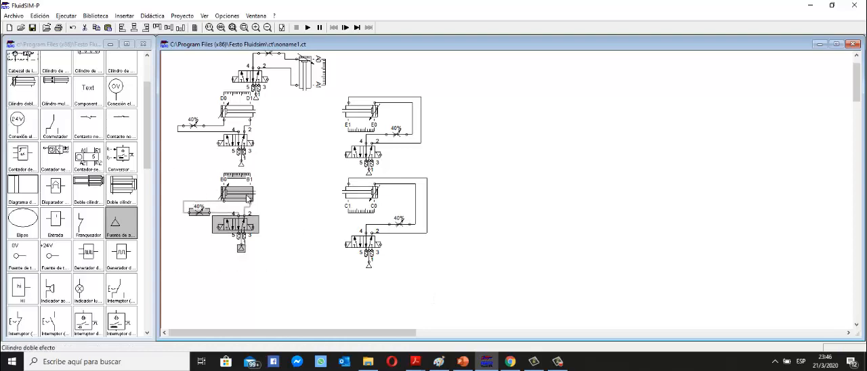
click(563, 213)
Move the complete A cylinder assembly with its valve, throttle and air source up, clear of the D0–D1 distance ruler.
scroll(563, 211, up, 1)
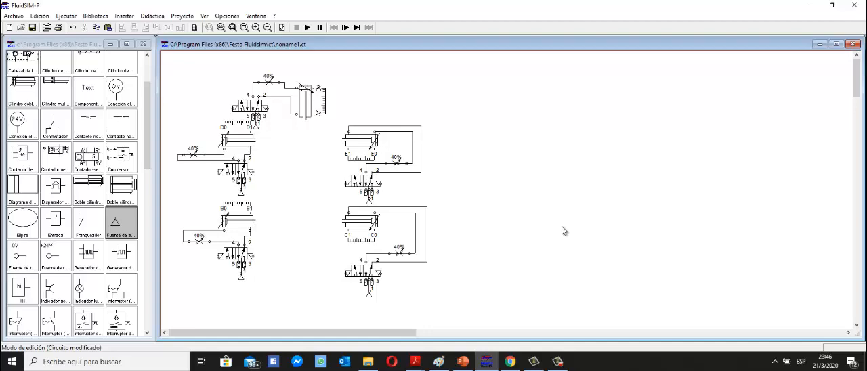
drag(335, 127, 254, 62)
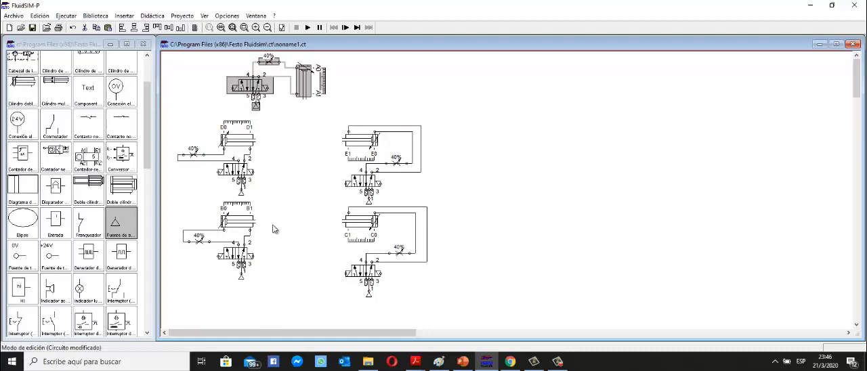
click(420, 188)
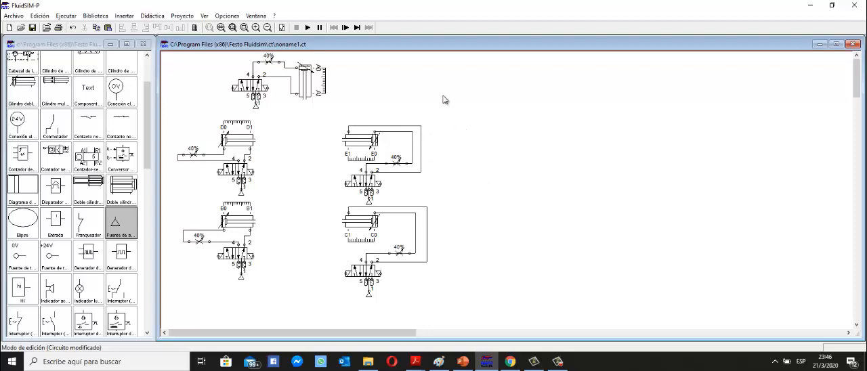
Place a +24V voltage source on the empty sheet beside the pneumatic circuits and a 0V source below it.
scroll(102, 218, down, 10)
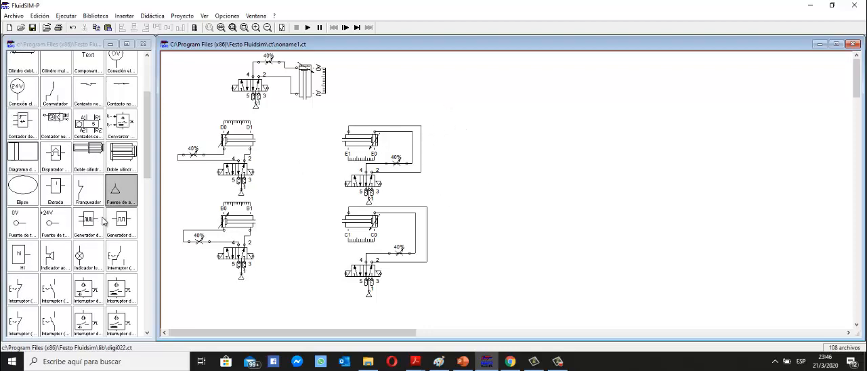
scroll(104, 222, up, 5)
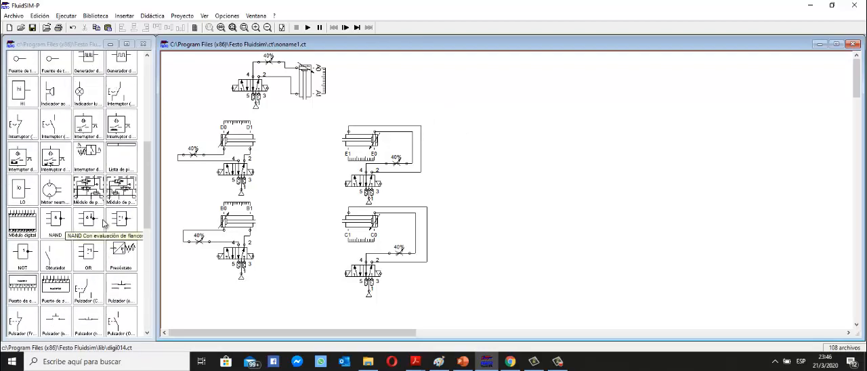
scroll(104, 222, up, 5)
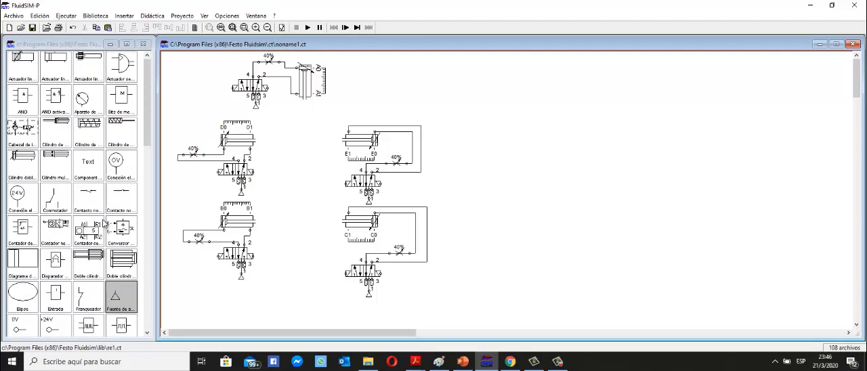
scroll(20, 236, down, 1)
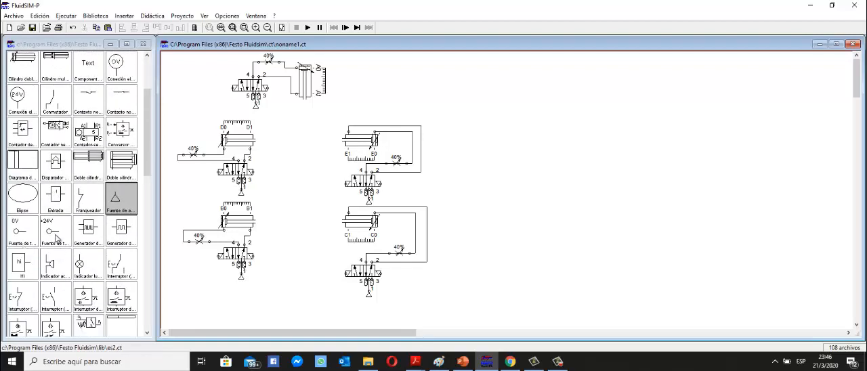
drag(56, 240, 444, 69)
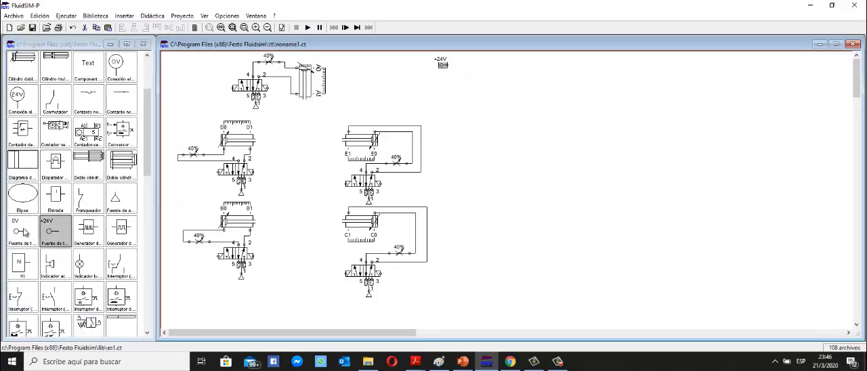
drag(24, 234, 446, 167)
click(502, 171)
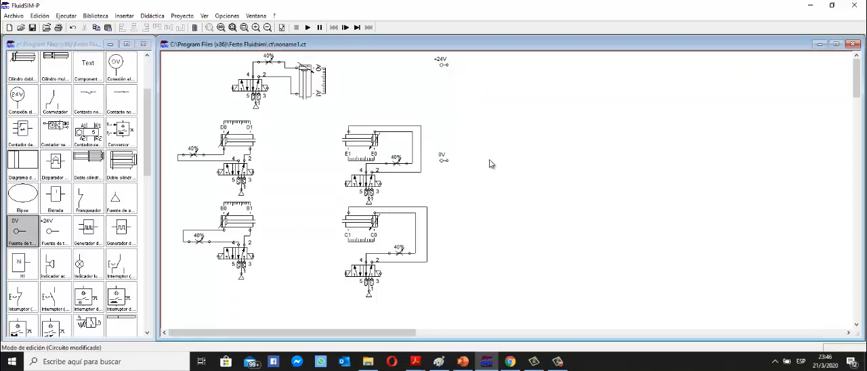
drag(442, 65, 442, 64)
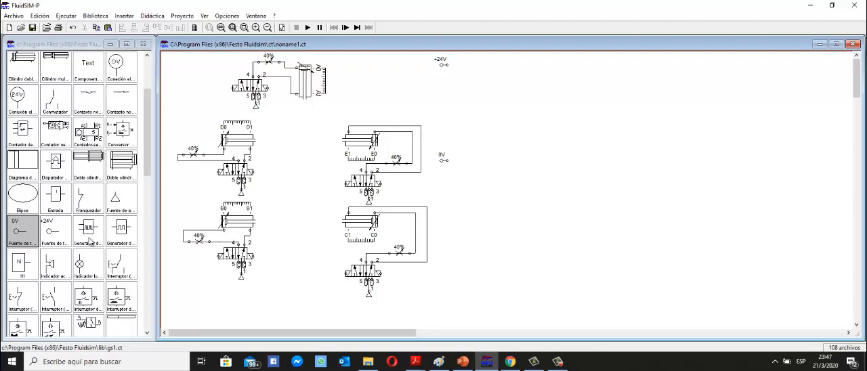
Add a make-contact pushbutton in a branch off the +24V source and delete the conductor between the pushbutton and 0V.
scroll(110, 280, down, 6)
scroll(110, 280, down, 5)
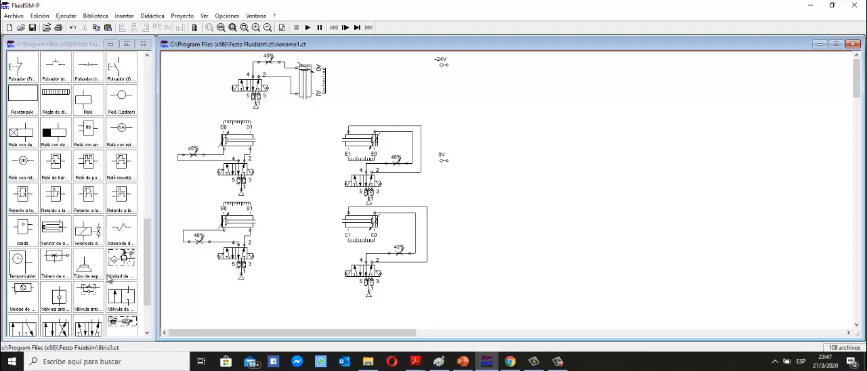
scroll(109, 280, up, 1)
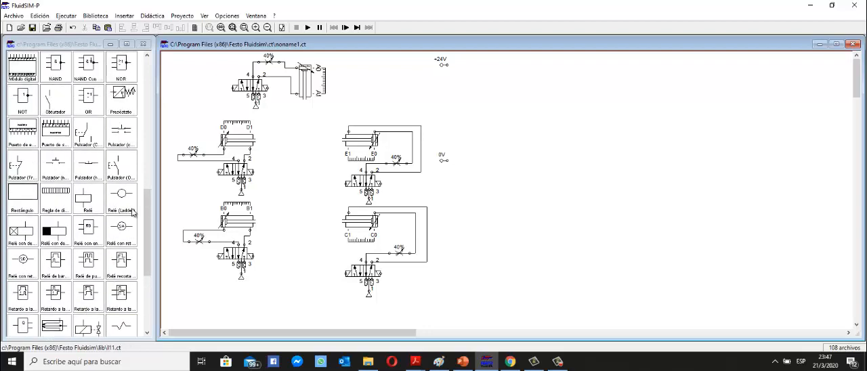
drag(125, 171, 445, 160)
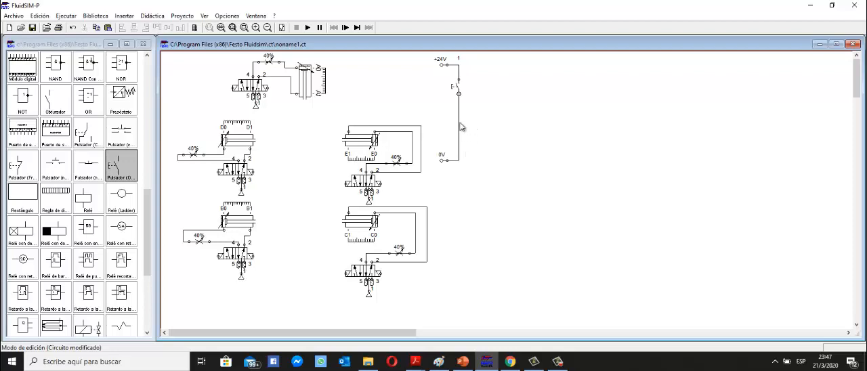
click(460, 126)
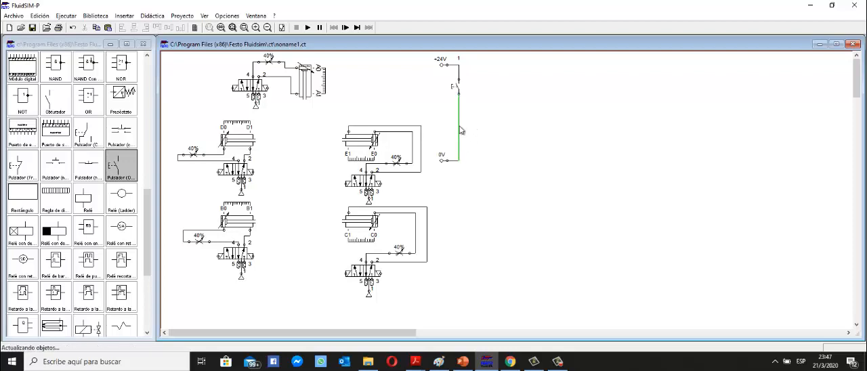
key(Delete)
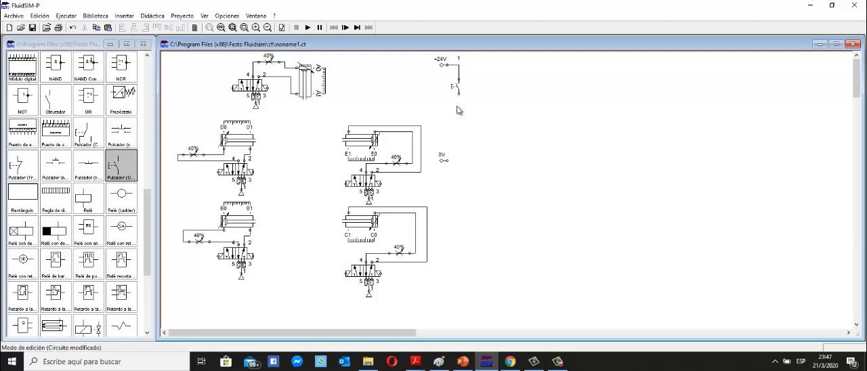
Insert a relay coil below the pushbutton, connect it to the 0V source and lower it slightly in the branch.
drag(87, 203, 460, 120)
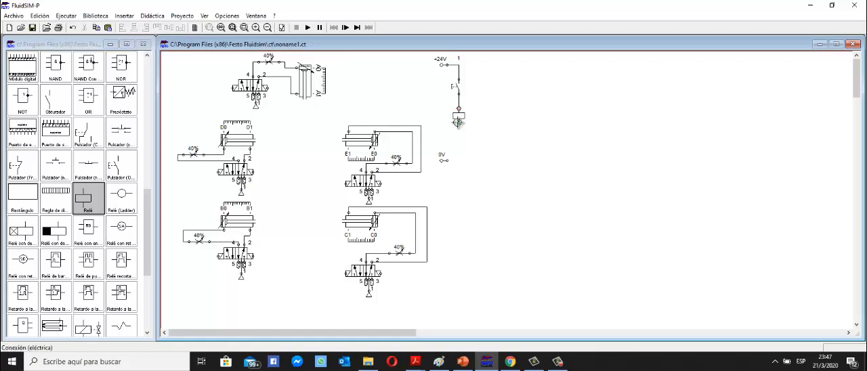
drag(460, 123, 447, 159)
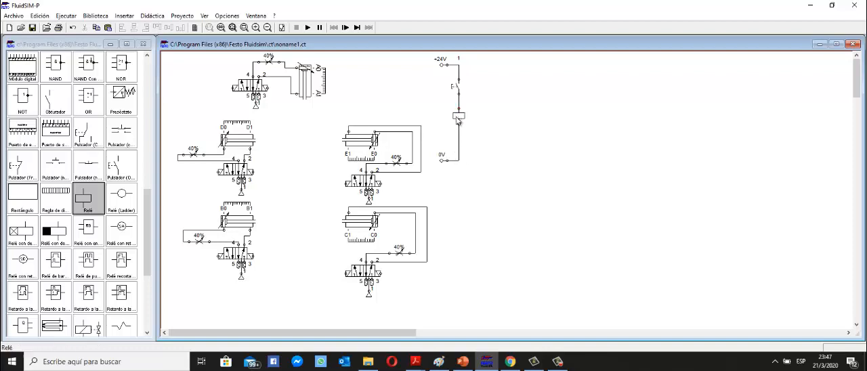
click(458, 121)
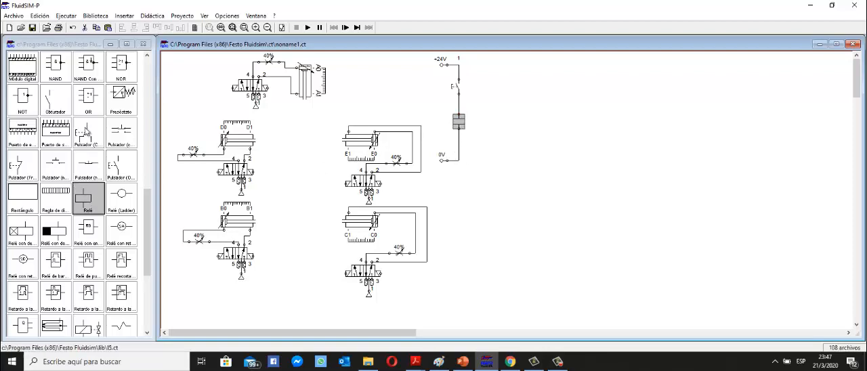
Place a make contact (Obturador) beside the pushbutton and label it K1.
drag(58, 102, 473, 88)
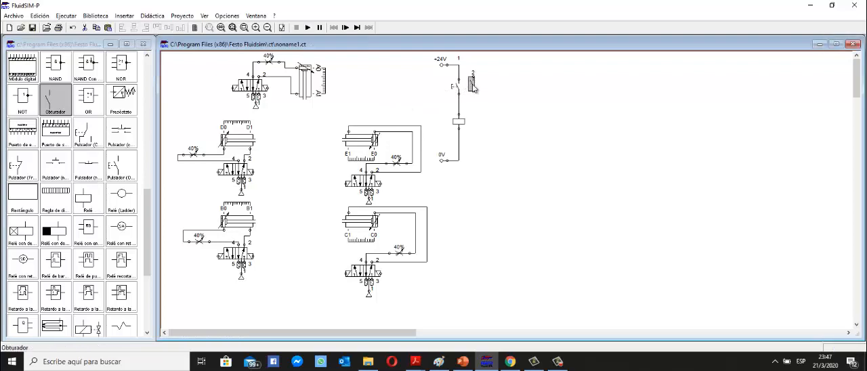
double_click(474, 86)
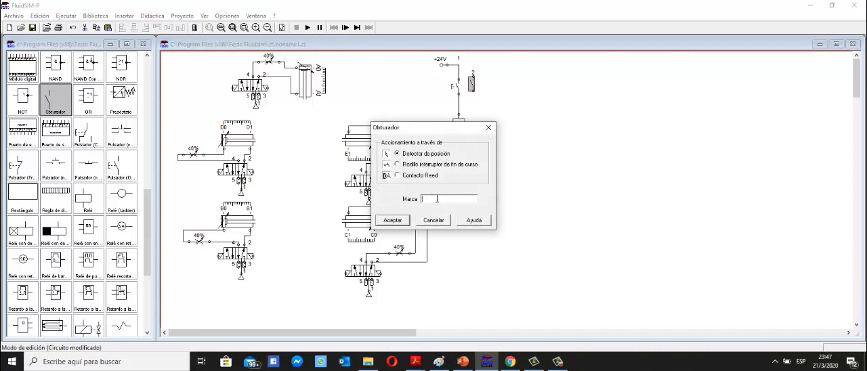
text(K1)
click(392, 220)
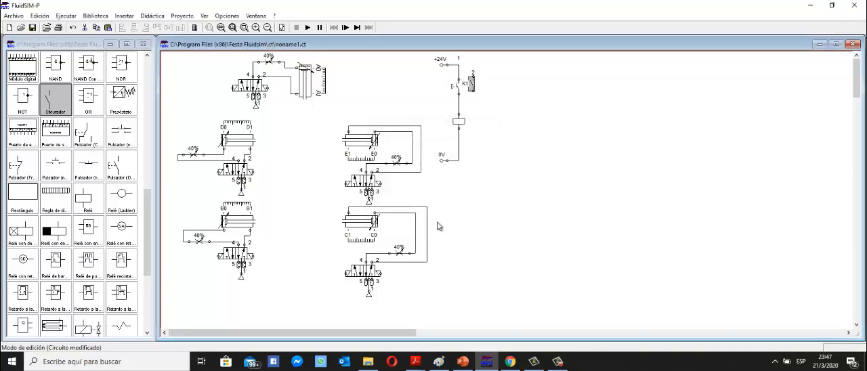
Label the relay coil K1 and shift it slightly down the branch.
double_click(458, 122)
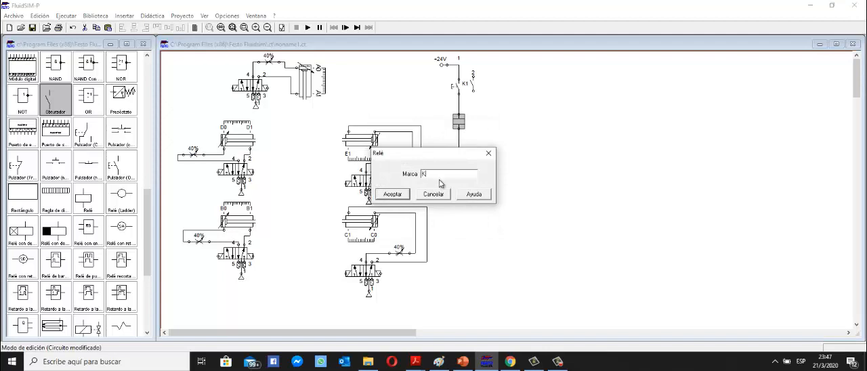
click(407, 195)
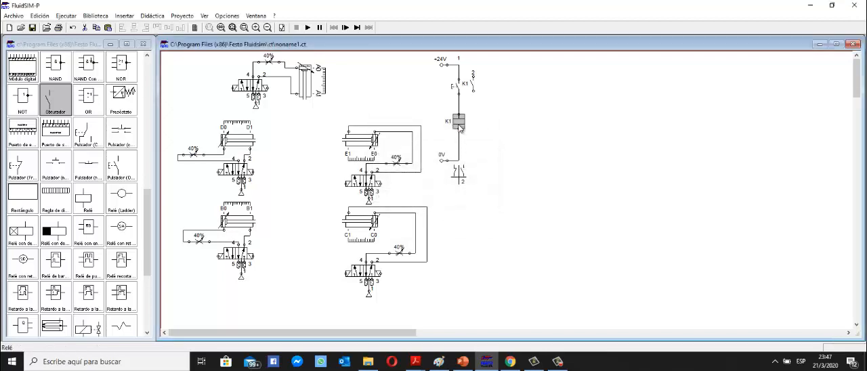
drag(458, 122, 459, 127)
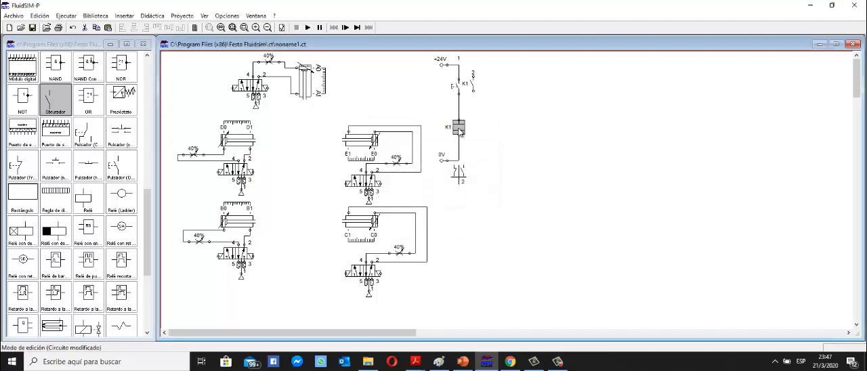
Move the K1 contact slightly away from the pushbutton and wire it in parallel with the pushbutton as a self-holding branch.
click(474, 86)
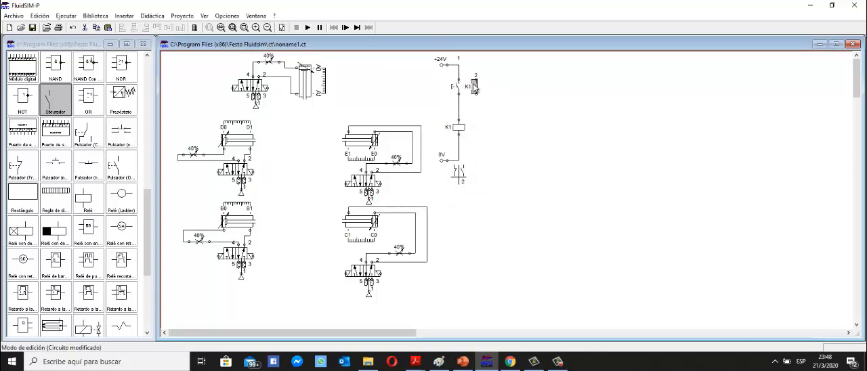
drag(476, 81, 459, 64)
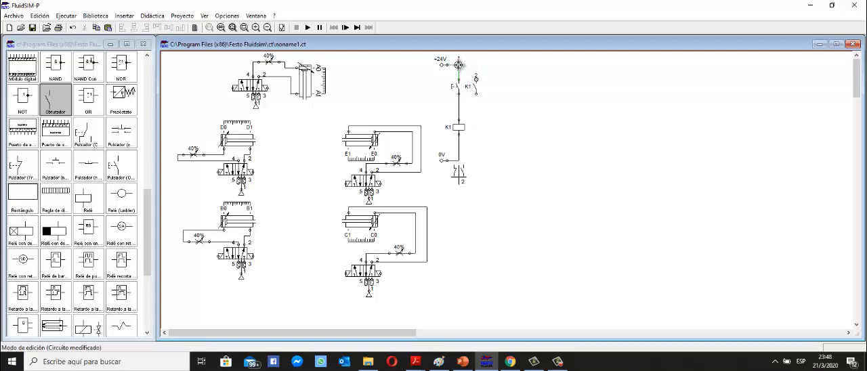
drag(459, 65, 459, 65)
drag(472, 100, 475, 73)
click(494, 103)
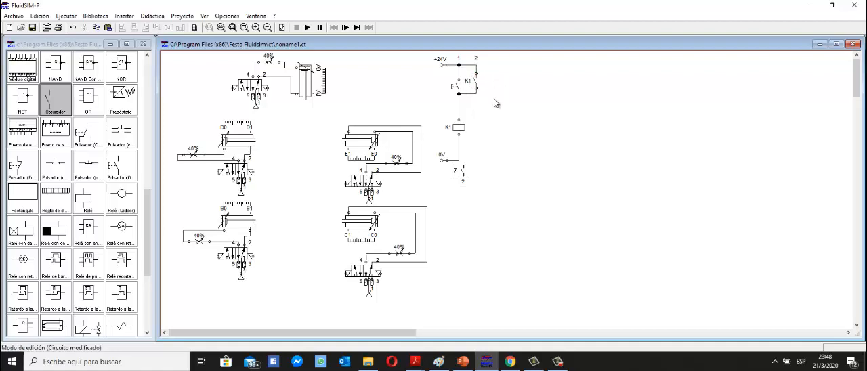
Try to start the simulation, and remove the wires linking the pushbutton's lower end to the K1 contact and relay coil.
click(308, 29)
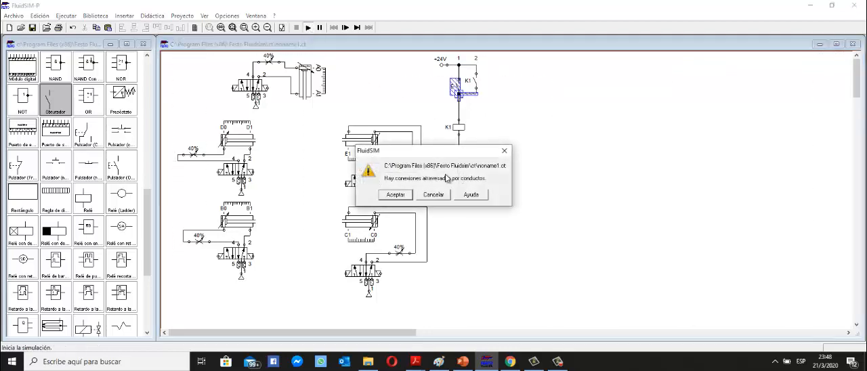
click(432, 195)
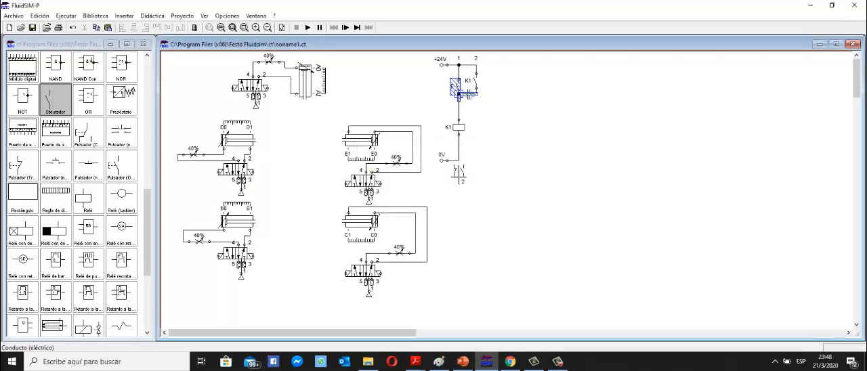
drag(468, 94, 471, 100)
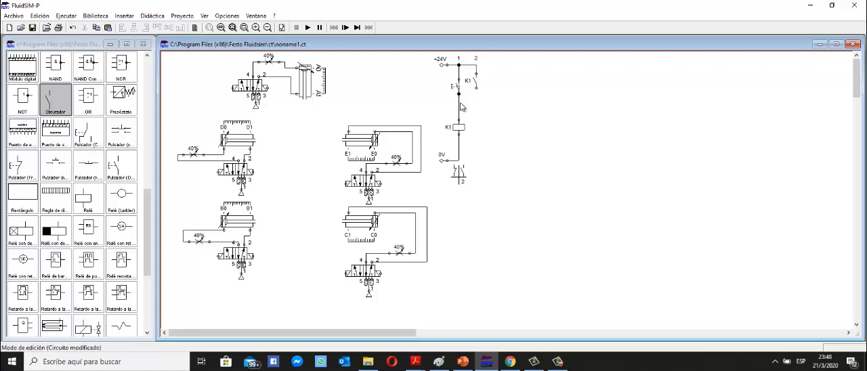
click(459, 106)
key(Delete)
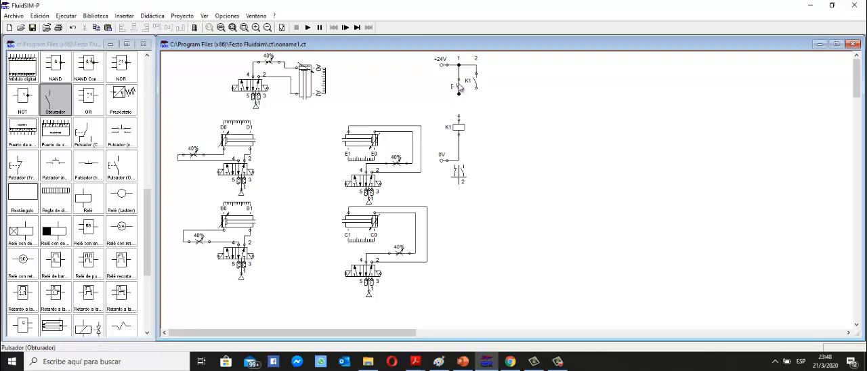
Rewire the pushbutton to the K1 coil and reconnect the K1 contact in parallel with the pushbutton, slightly lower in its branch.
drag(460, 88, 459, 120)
click(459, 93)
key(Delete)
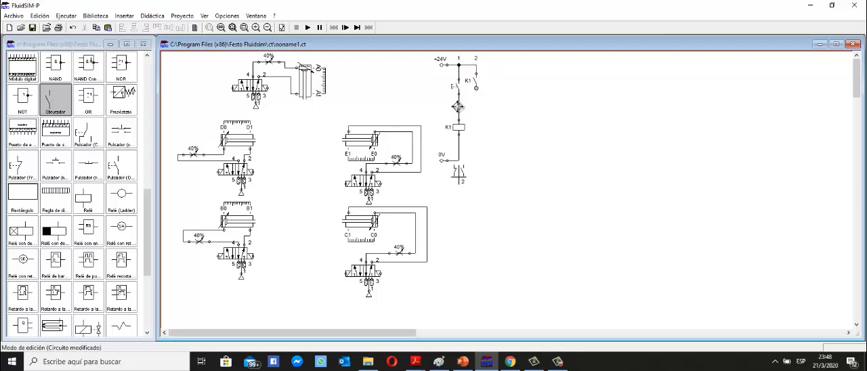
drag(477, 88, 458, 105)
click(474, 83)
drag(477, 91, 477, 94)
Raise the K1 relay coil slightly and delete the wire between the coil and the 0V source.
click(459, 127)
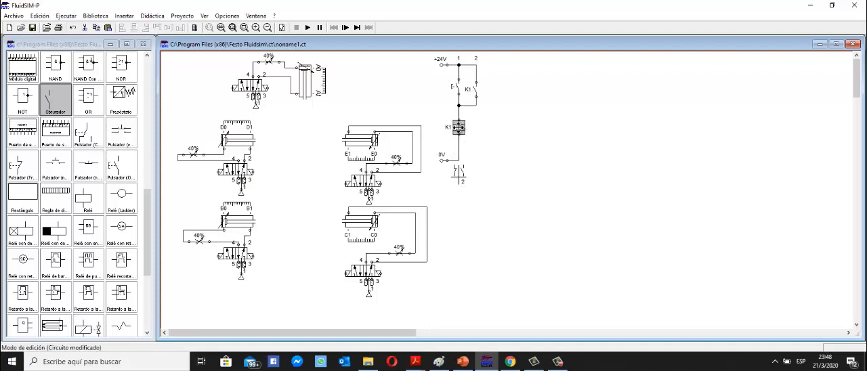
drag(459, 127, 459, 122)
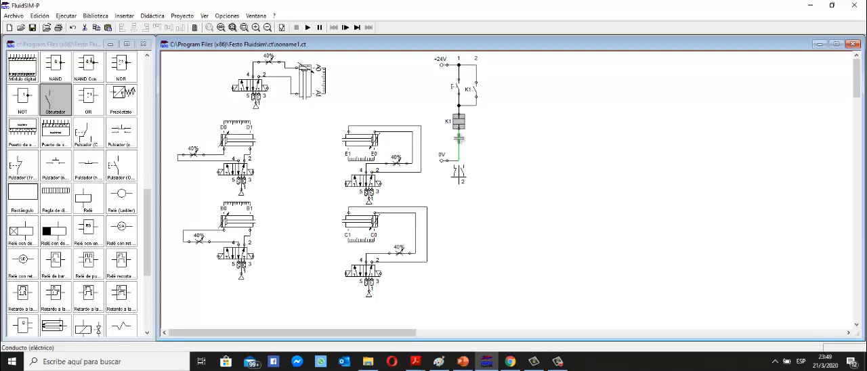
click(459, 139)
key(Delete)
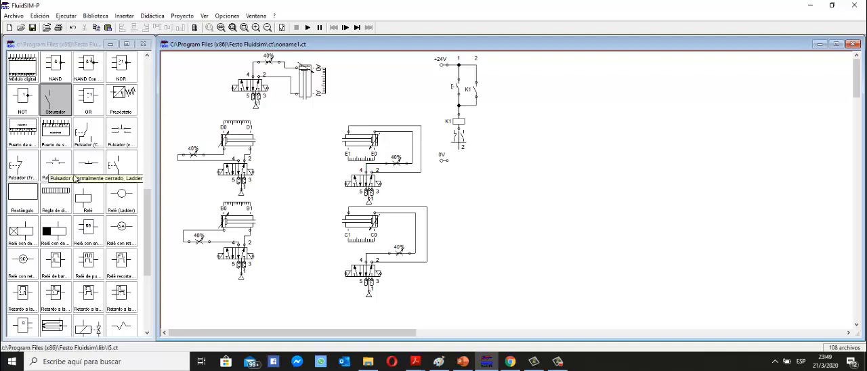
Insert a break contact (Franqueador) directly below the K1 coil and wire its lower end to the 0V source.
scroll(76, 179, up, 3)
scroll(76, 179, up, 3)
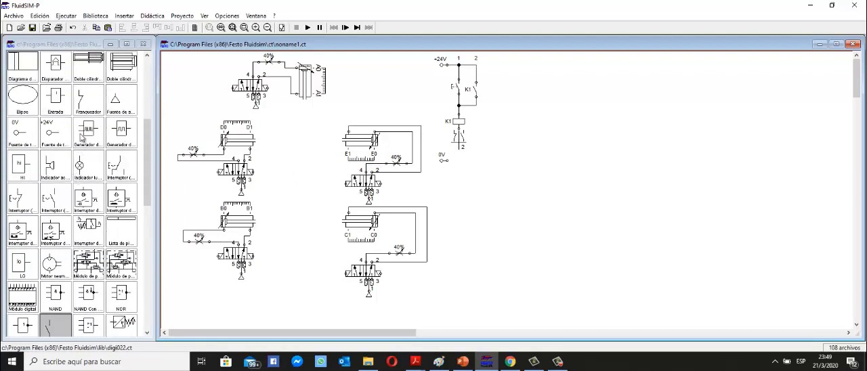
drag(88, 98, 458, 148)
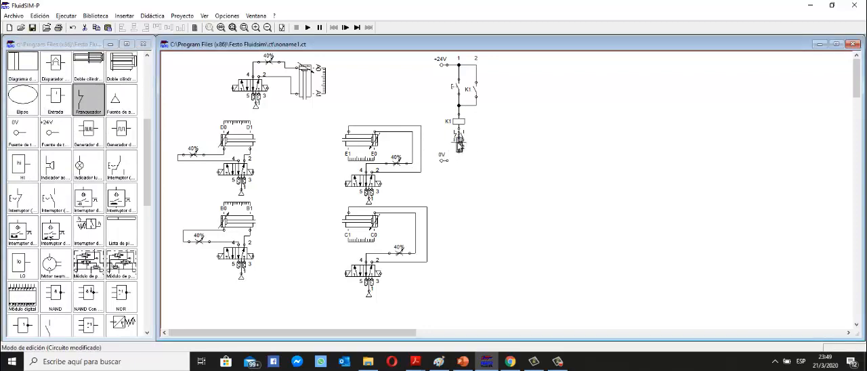
drag(459, 139, 448, 161)
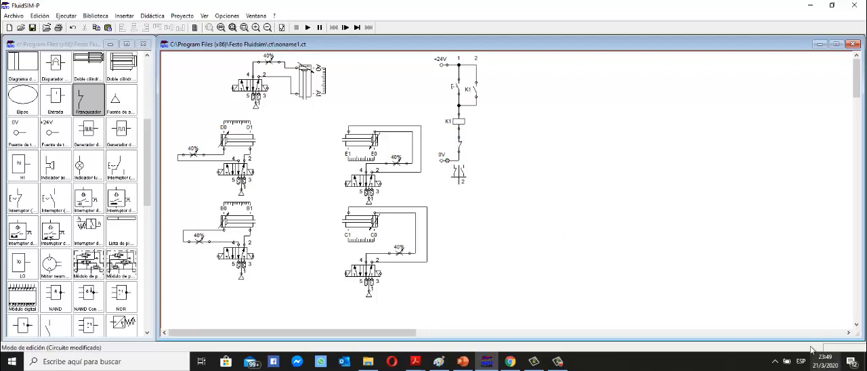
click(558, 362)
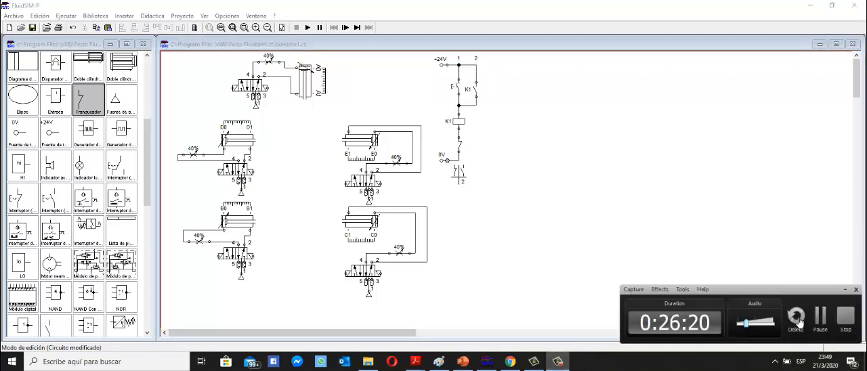
click(821, 317)
click(821, 319)
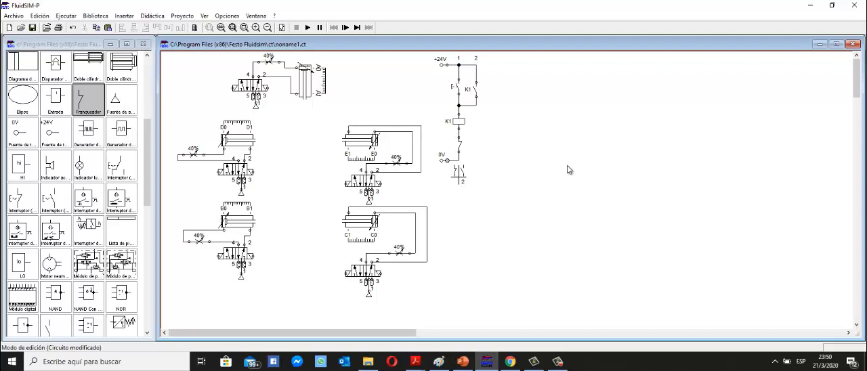
click(560, 364)
click(570, 246)
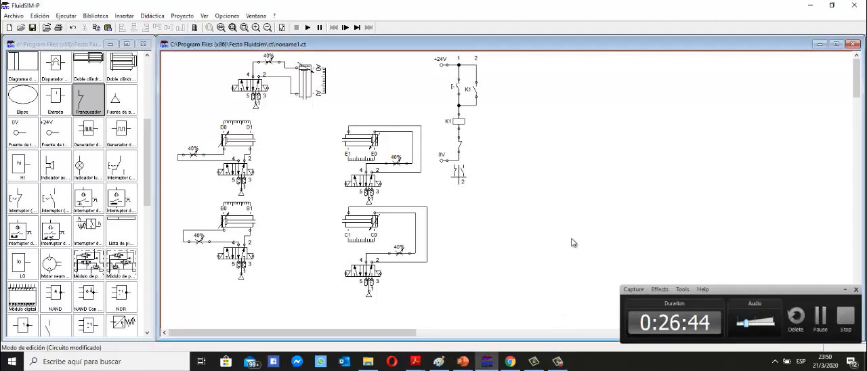
click(845, 290)
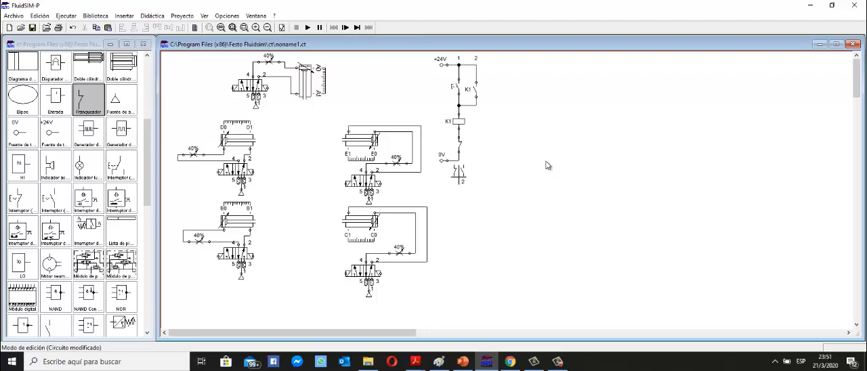
Simulate the circuit, actuate the start pushbutton to test the K1 self-holding branch, and stop the simulation.
click(308, 27)
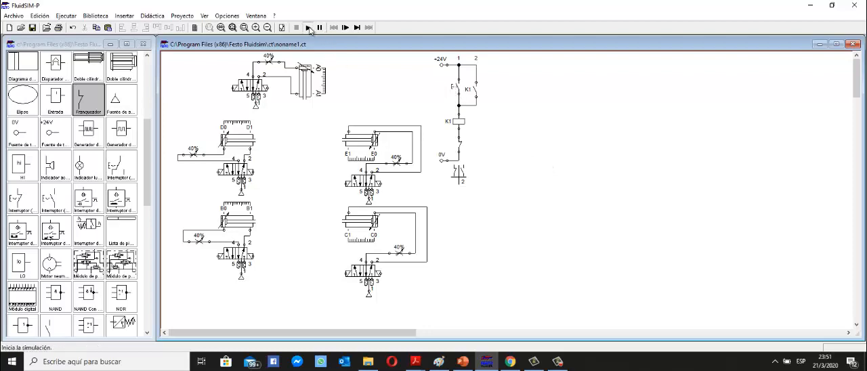
click(457, 86)
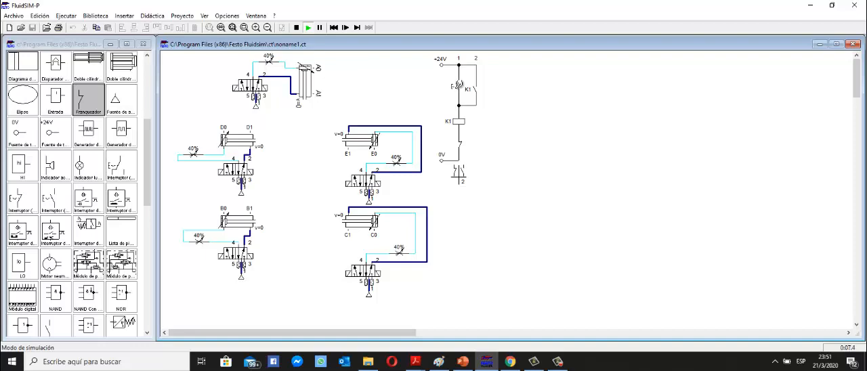
click(458, 86)
click(296, 27)
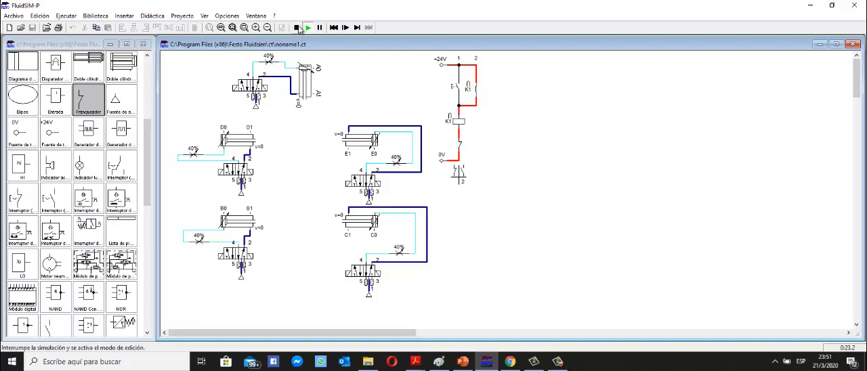
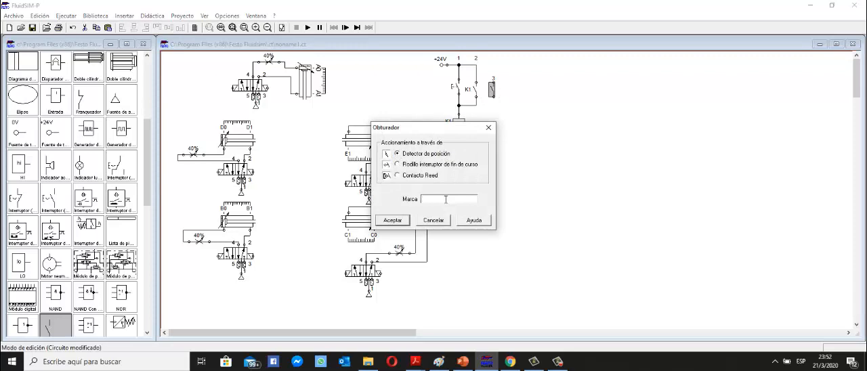
Label the make contact in branch 3 K1 and wire its upper end to the +24V line.
click(398, 223)
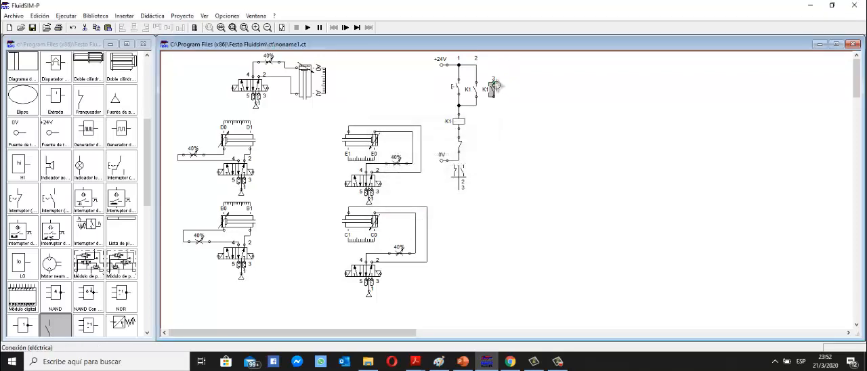
drag(494, 84, 476, 65)
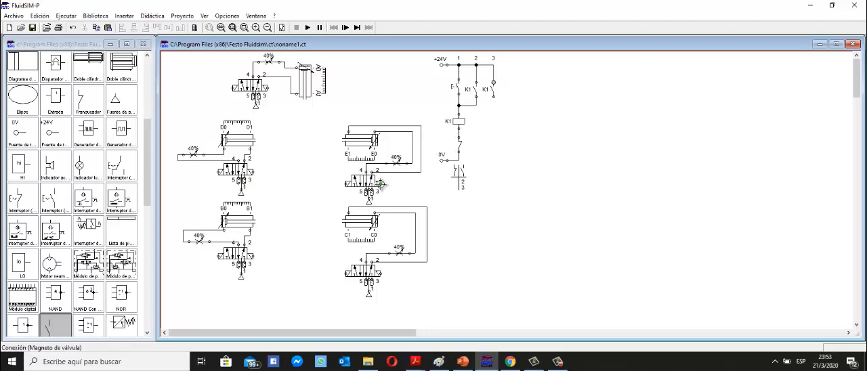
Insert a valve solenoid below the K1 contact in branch 3 and wire it between that contact and the 0V line.
scroll(80, 234, down, 4)
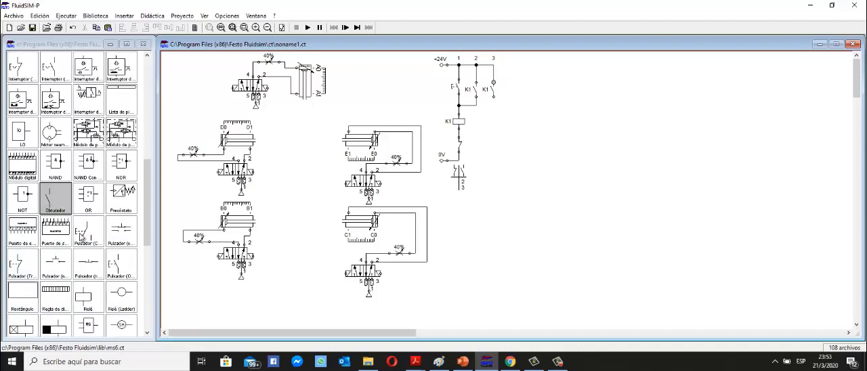
scroll(80, 235, down, 2)
scroll(80, 235, down, 3)
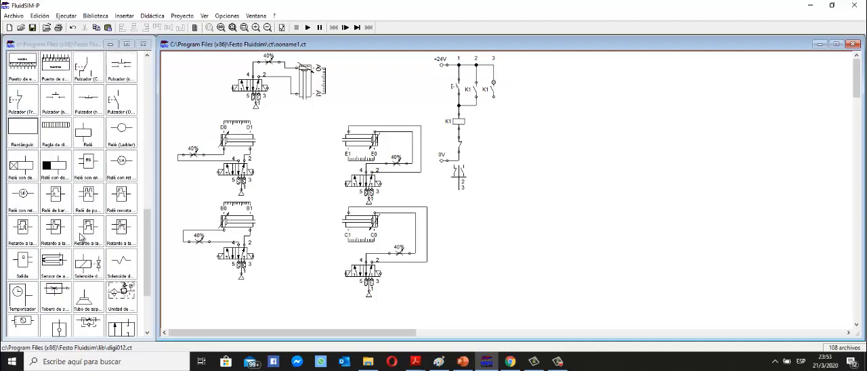
drag(90, 271, 494, 97)
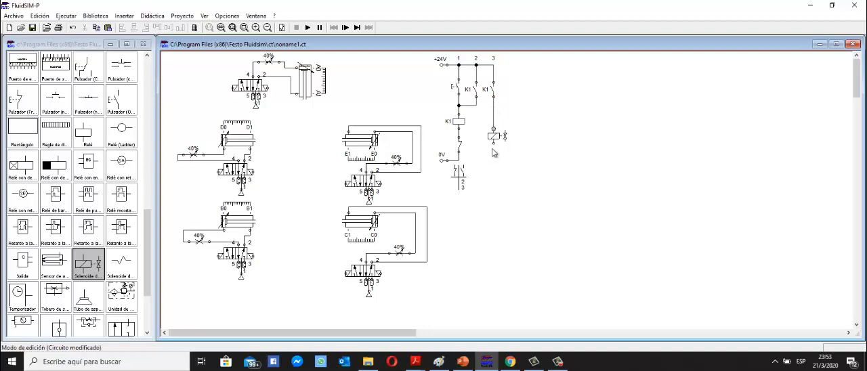
drag(494, 143, 459, 161)
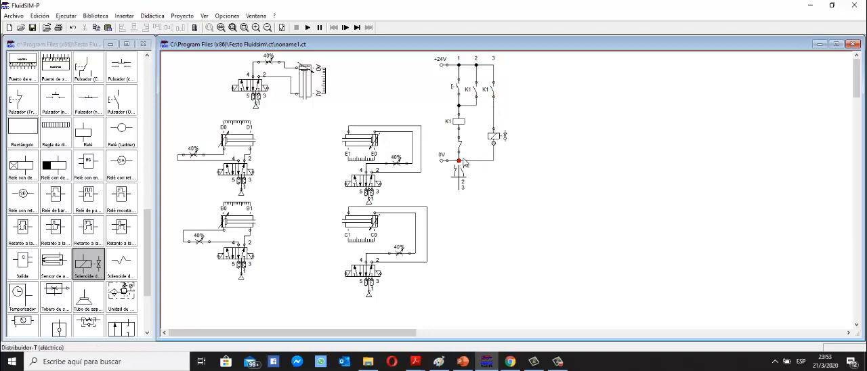
Label the branch 3 solenoid S1 and assign S1 to the right-hand magnet of cylinder E's valve.
click(497, 139)
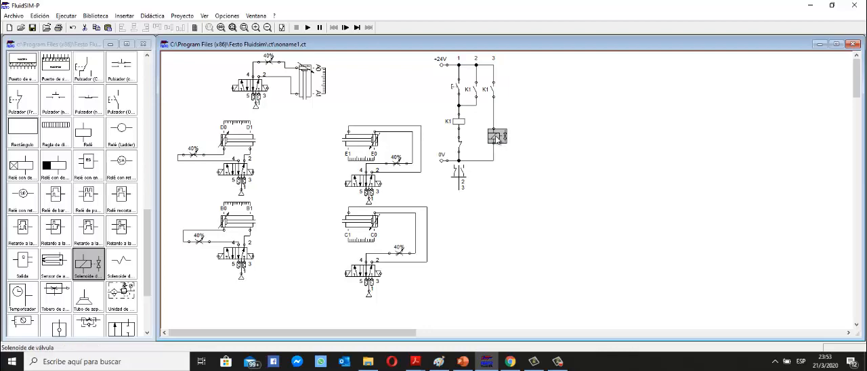
double_click(497, 139)
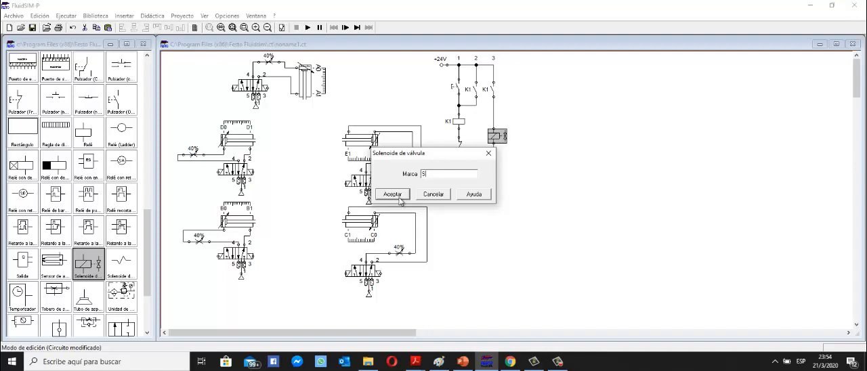
drag(421, 155, 487, 210)
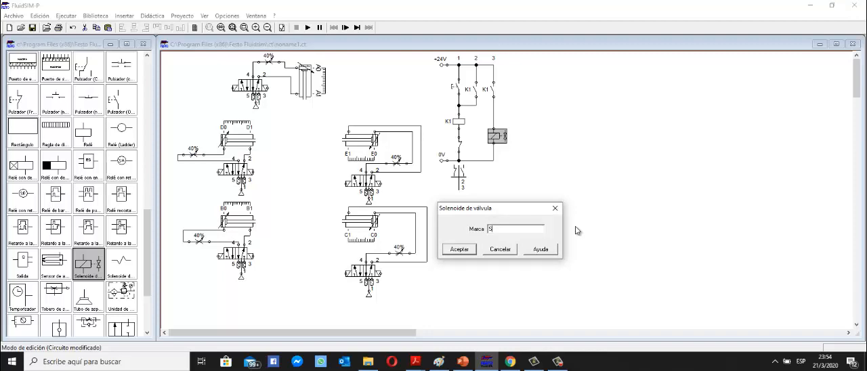
text(1)
click(457, 251)
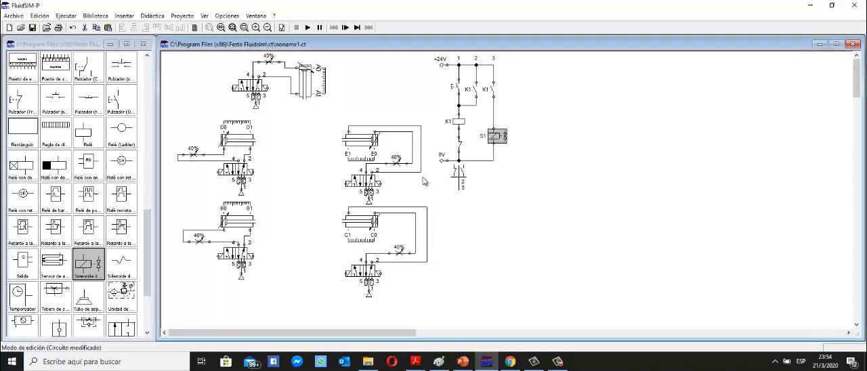
double_click(378, 186)
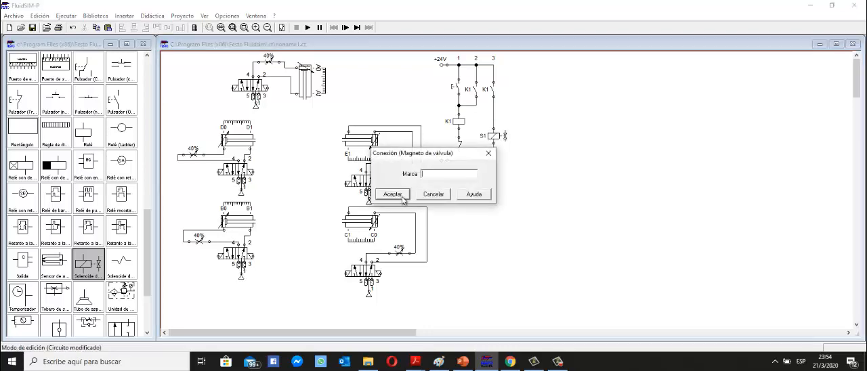
text(S1)
click(396, 195)
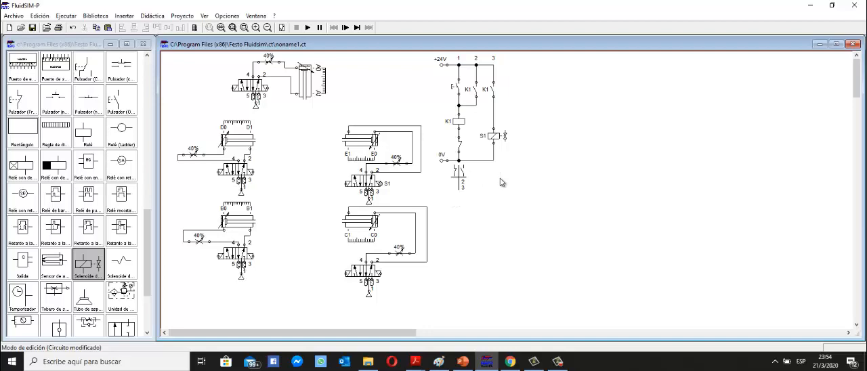
Switch to PowerPoint to review the cylinder sequence and its groups on the analysis slide, and return to FluidSIM.
click(463, 361)
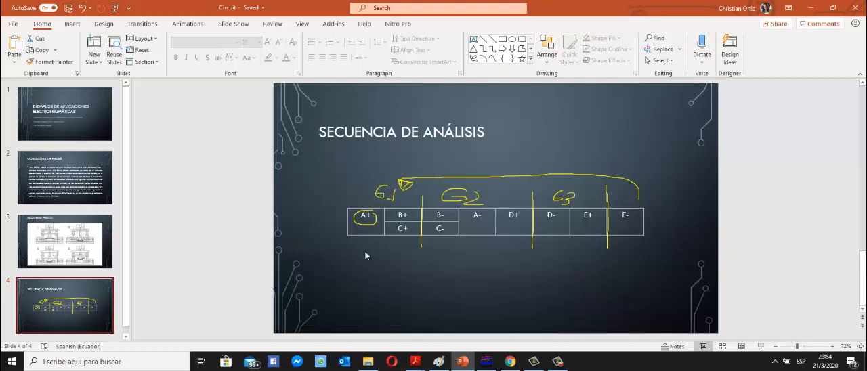
click(510, 362)
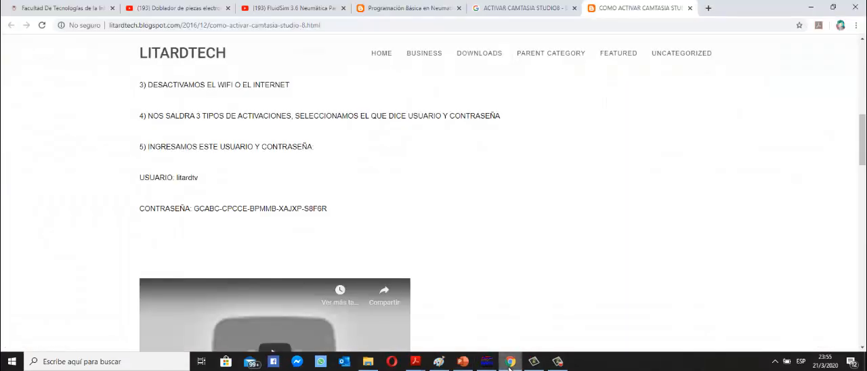
click(509, 363)
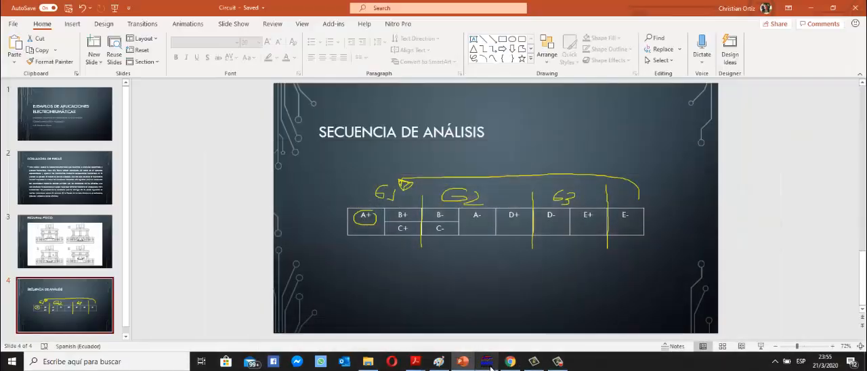
drag(509, 368, 465, 368)
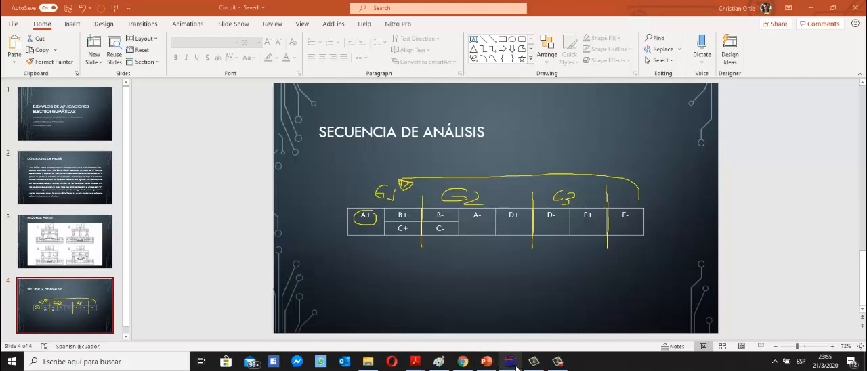
click(513, 361)
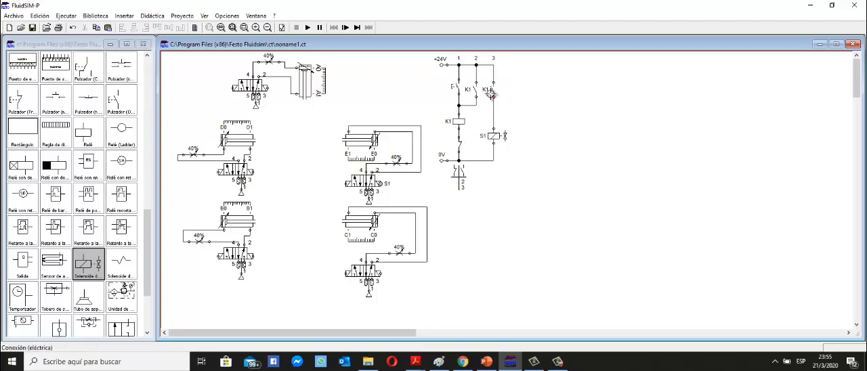
Insert a make contact (Obturador) in a new branch 4 and wire its upper end to the node below the branch 3 K1 contact.
scroll(76, 194, up, 4)
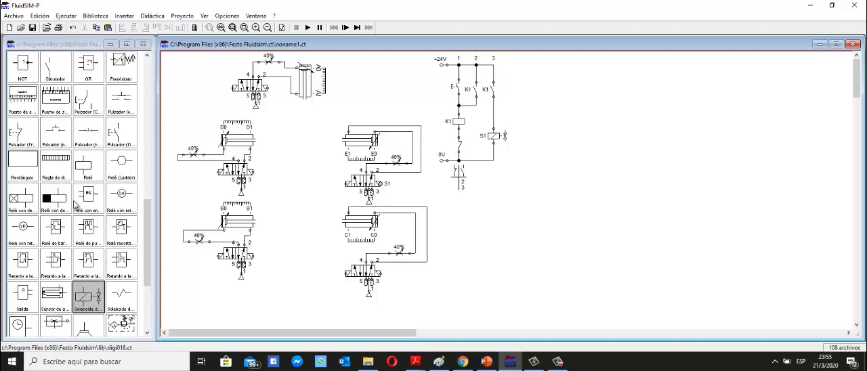
mouse_move(57, 168)
mouse_down()
mouse_move(523, 150)
mouse_move(521, 118)
mouse_move(495, 103)
mouse_move(521, 128)
mouse_up()
click(522, 118)
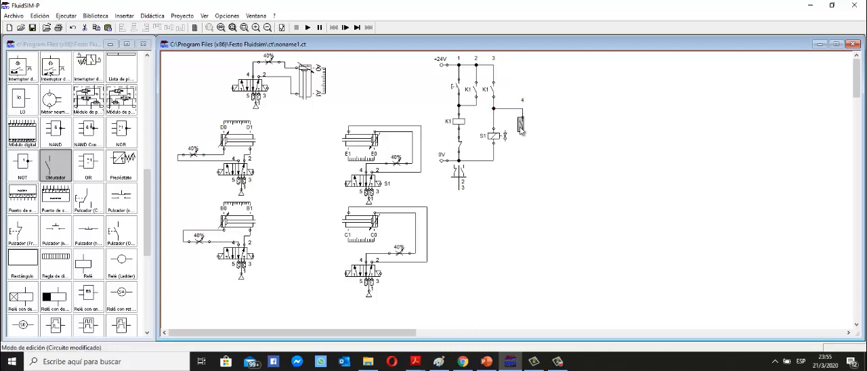
double_click(521, 122)
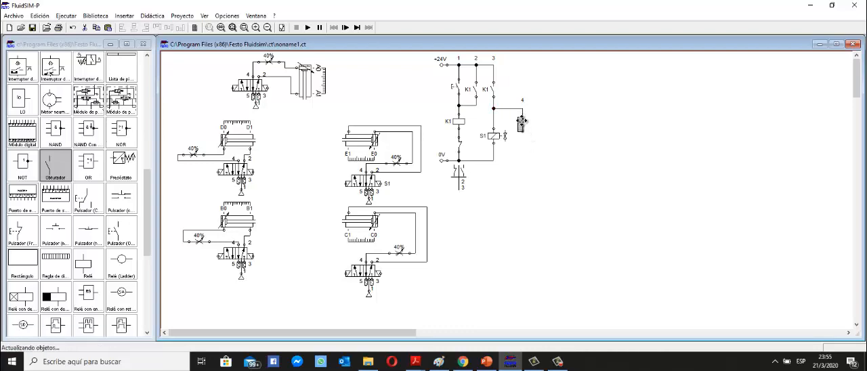
click(500, 137)
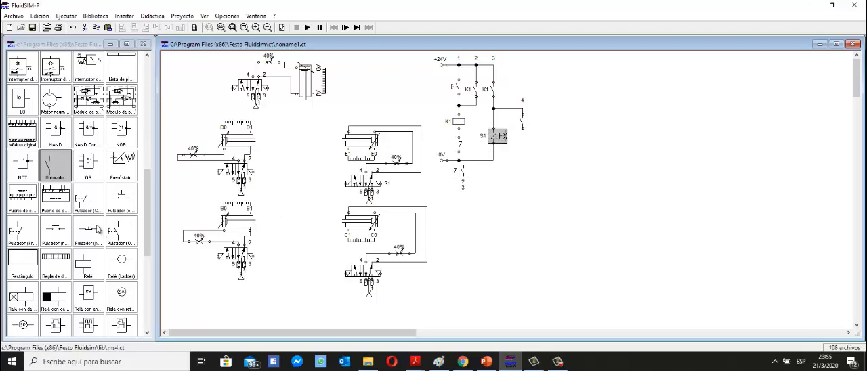
Insert a valve solenoid directly below the branch 4 contact and wire its lower end to the 0V line.
scroll(74, 248, down, 3)
drag(87, 296, 523, 128)
drag(522, 153, 494, 161)
Label the branch 4 solenoid S2 and assign S2 to the left-hand magnet of cylinder A's valve.
double_click(524, 146)
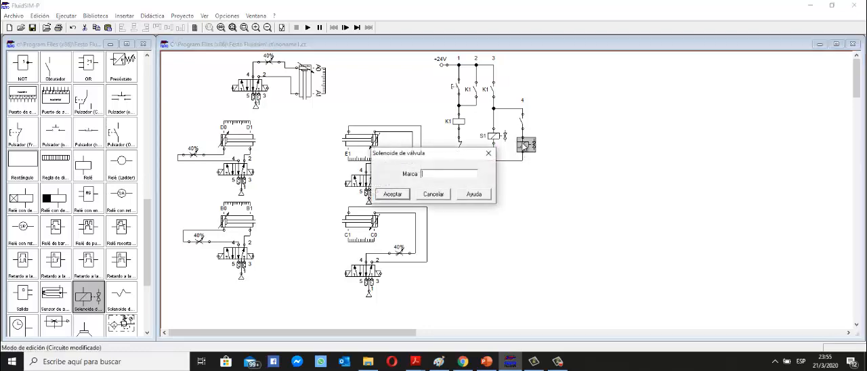
text(S2)
click(397, 195)
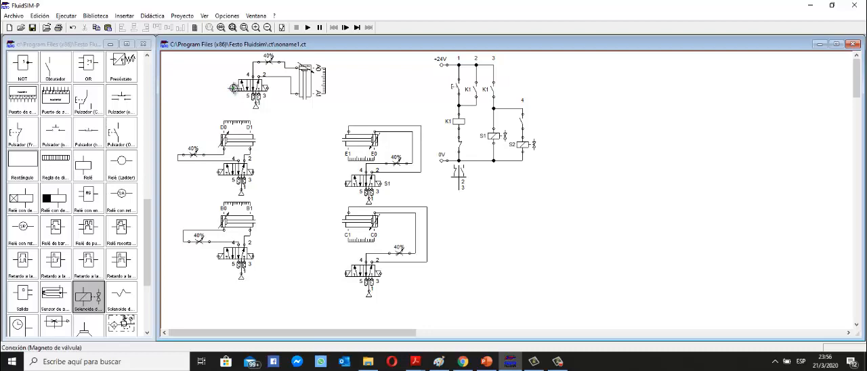
double_click(234, 87)
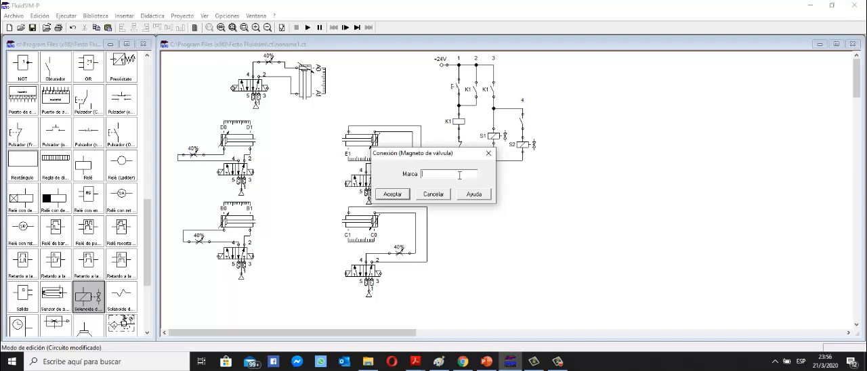
click(398, 196)
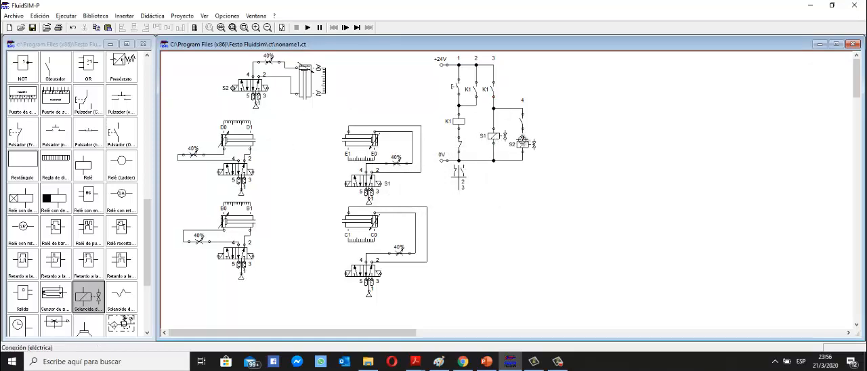
Label the branch 4 make contact E0 so the position sensor of cylinder E actuates it.
double_click(522, 124)
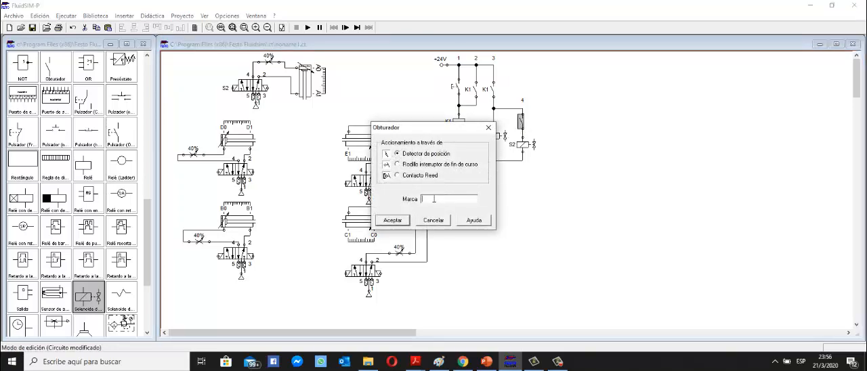
click(404, 221)
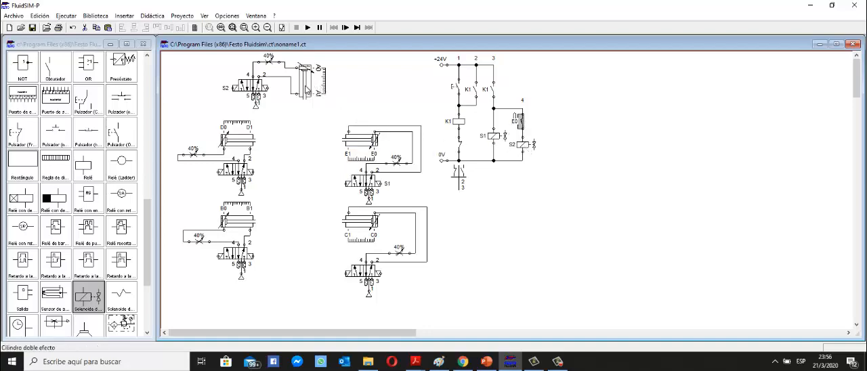
click(589, 170)
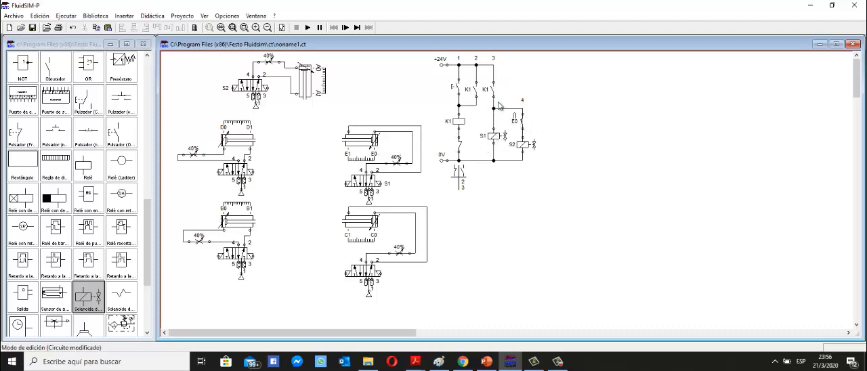
Switch to PowerPoint to check the next movement in the sequence table, and return to FluidSIM.
click(486, 362)
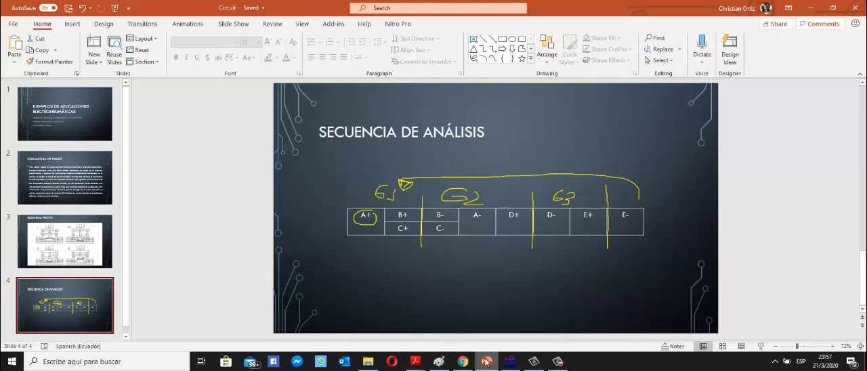
click(510, 362)
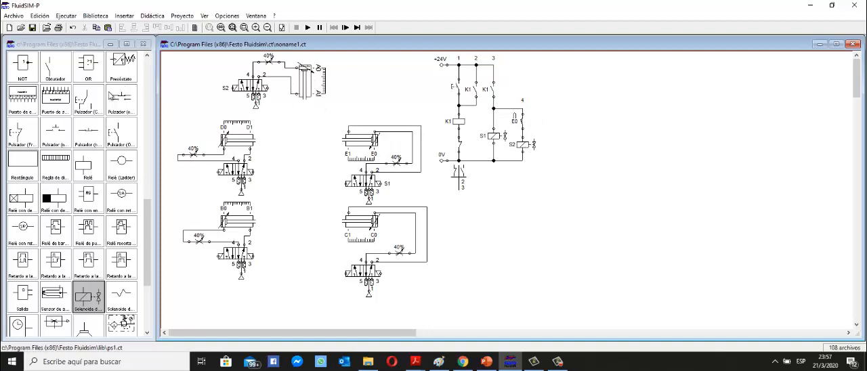
Add a make contact in a new branch 5, wired to the K1-switched line above E0, and label it A1.
scroll(80, 161, up, 6)
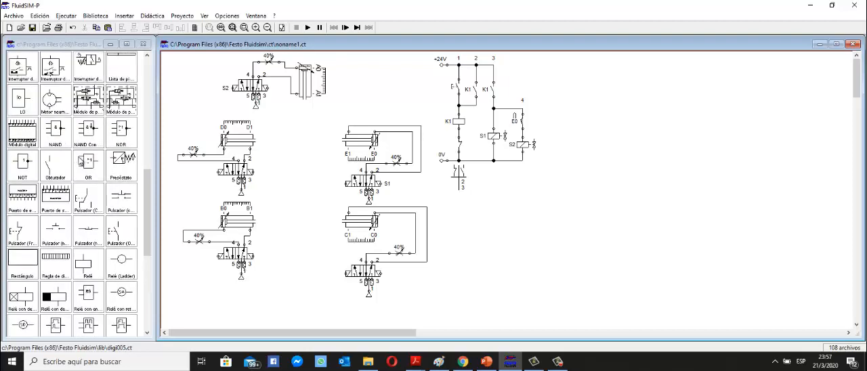
click(48, 267)
drag(47, 267, 552, 107)
click(551, 119)
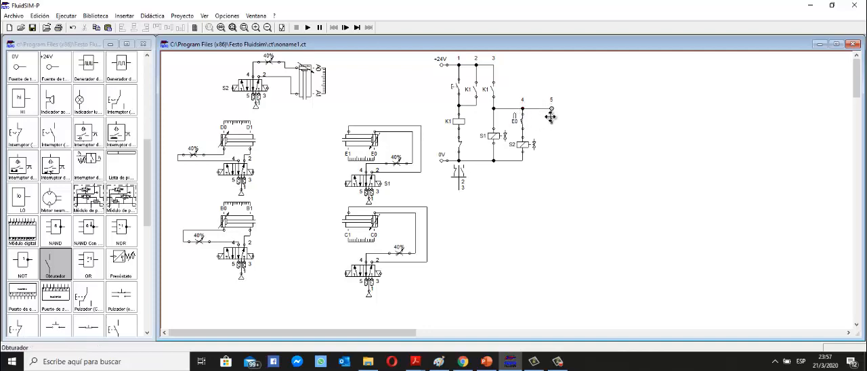
double_click(551, 122)
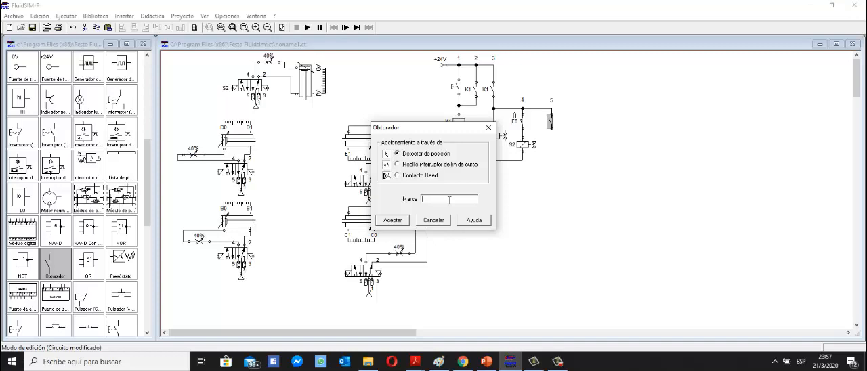
text(A1)
click(396, 221)
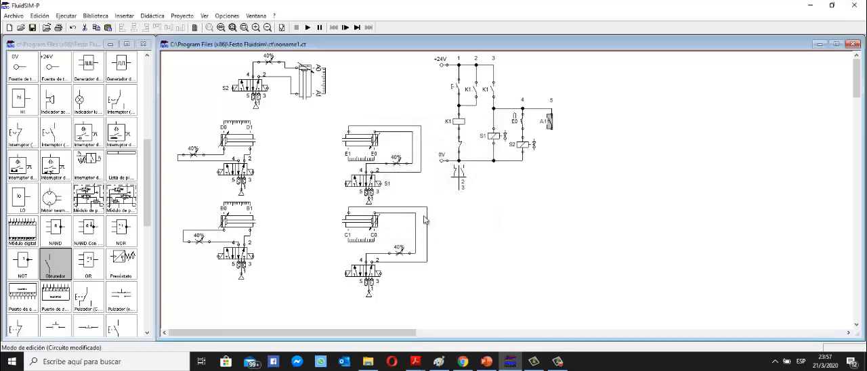
click(566, 169)
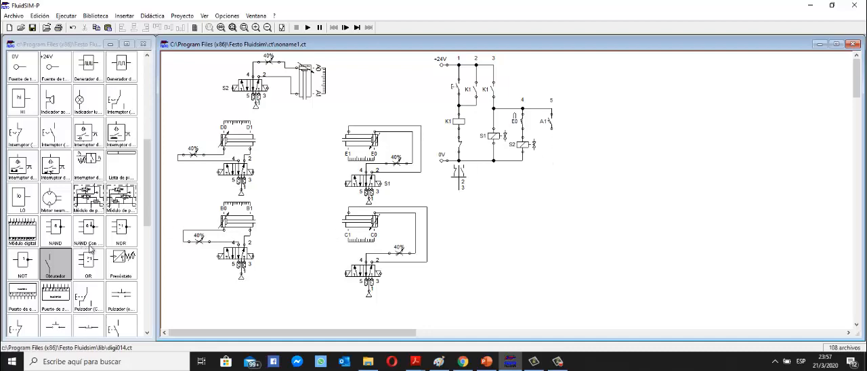
Add a valve solenoid below the A1 contact in branch 5 and a duplicate solenoid beside it.
drag(144, 209, 145, 310)
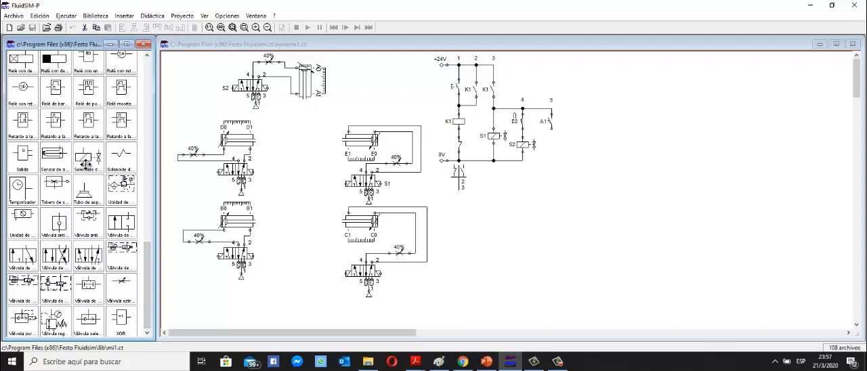
drag(87, 160, 555, 145)
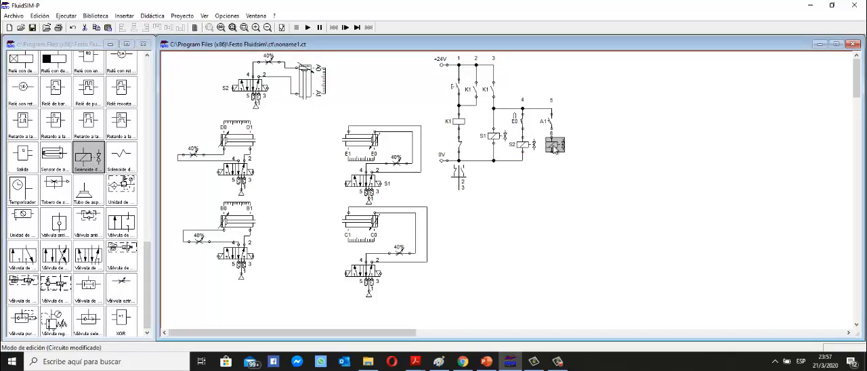
key(ctrl+v)
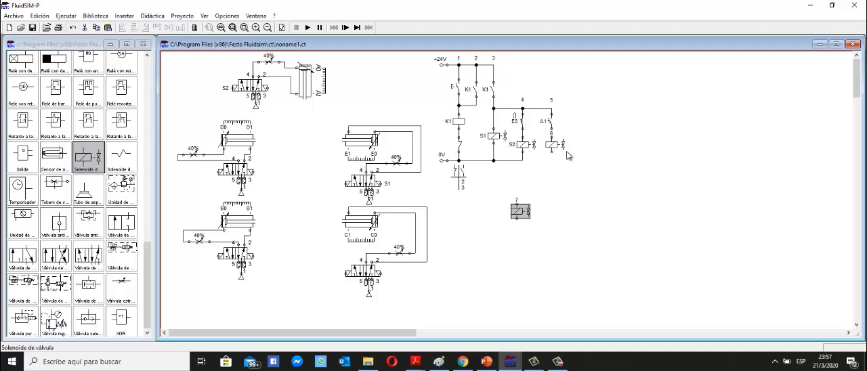
drag(524, 209, 574, 139)
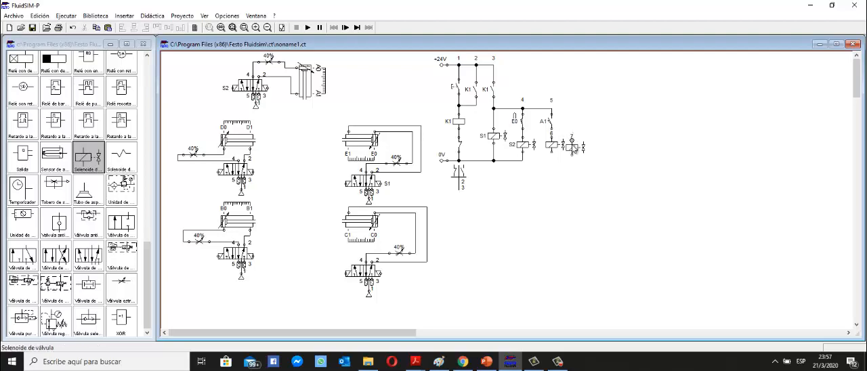
click(573, 141)
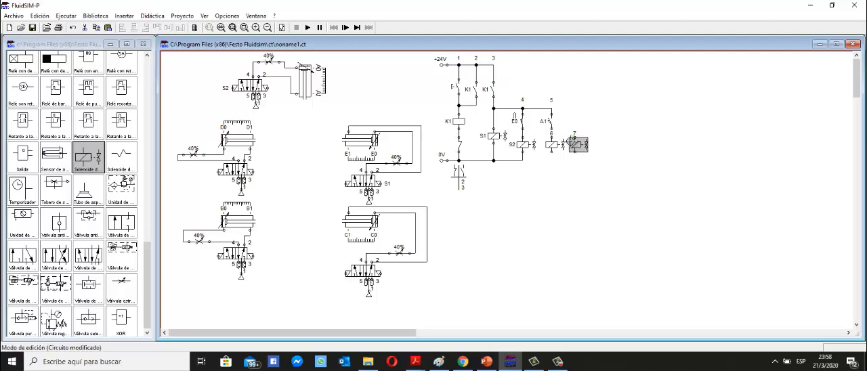
Wire the two new solenoids in parallel between the A1 contact and the 0V line, deleting the misrouted connection.
click(568, 160)
drag(552, 153, 523, 161)
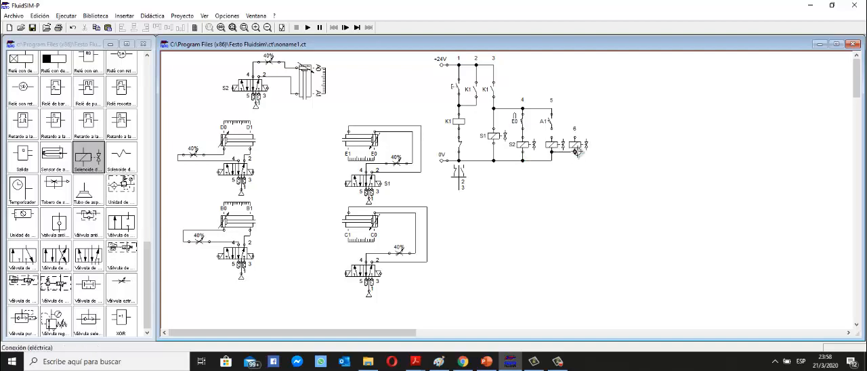
click(563, 152)
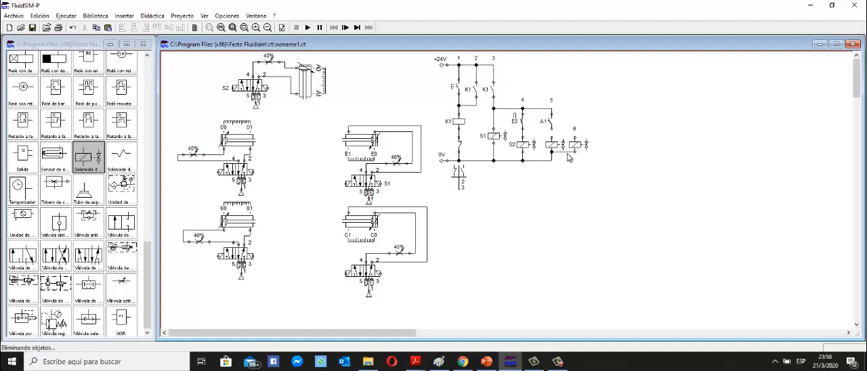
click(553, 153)
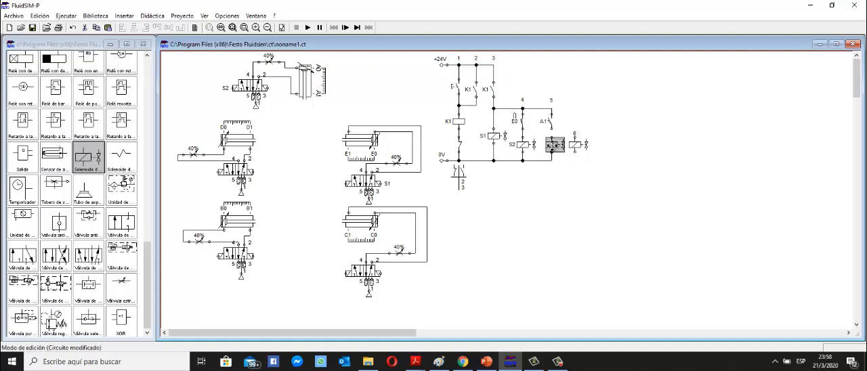
mouse_move(553, 155)
mouse_down()
mouse_move(560, 158)
mouse_move(552, 143)
mouse_up()
click(552, 153)
key(Delete)
drag(566, 174, 550, 141)
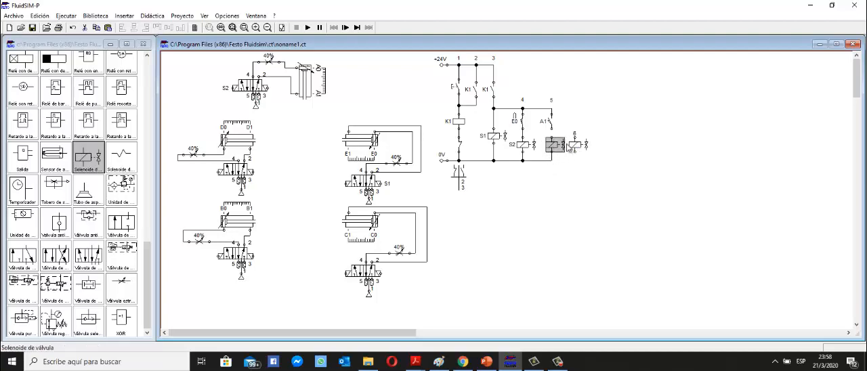
drag(575, 152, 551, 161)
Label the branch 5 solenoid S3 and the branch 6 solenoid S4.
double_click(553, 148)
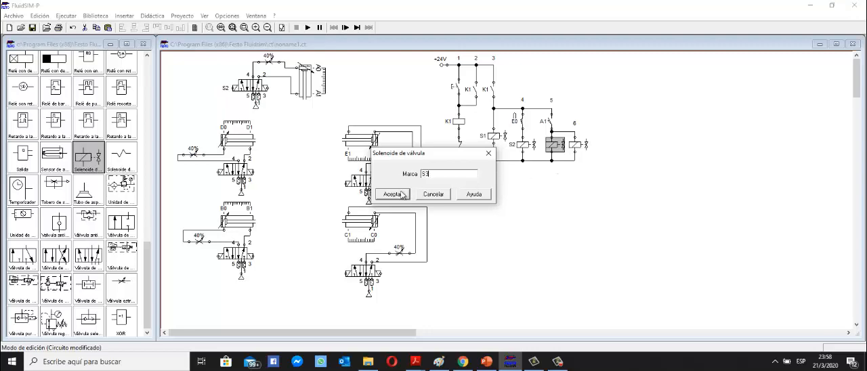
click(398, 194)
double_click(580, 148)
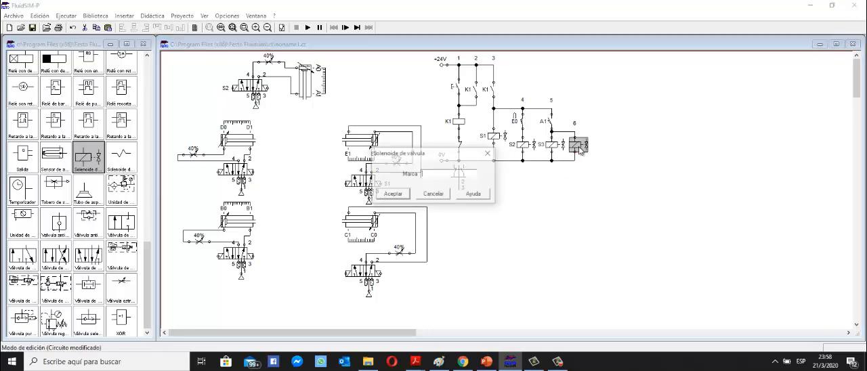
text(S4)
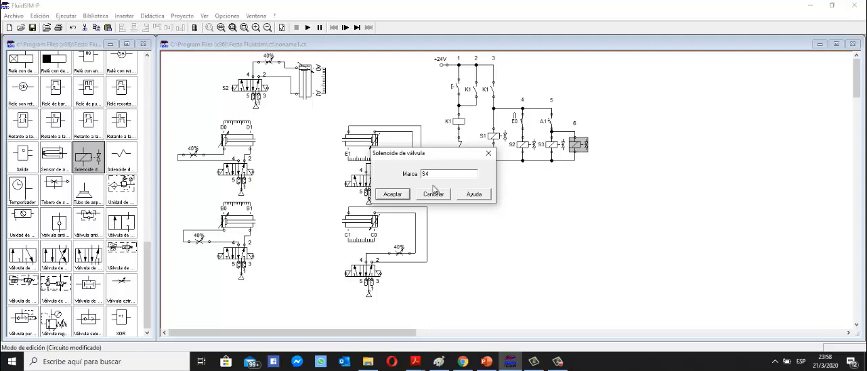
click(400, 196)
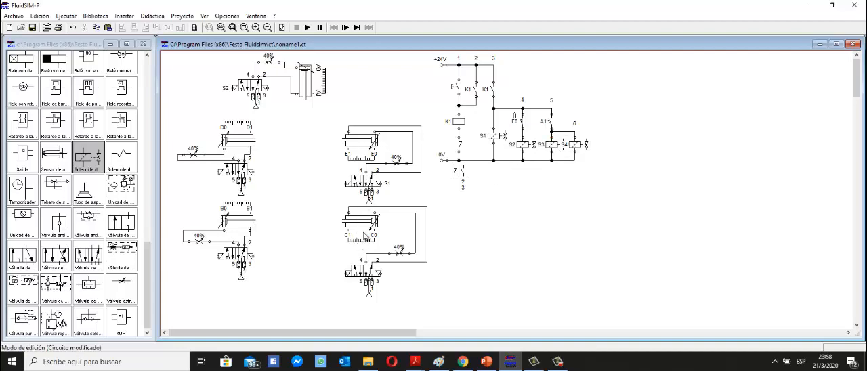
Assign S3 to the left-hand magnet of cylinder B's valve and S4 to that of cylinder C's valve.
double_click(219, 255)
text(S3)
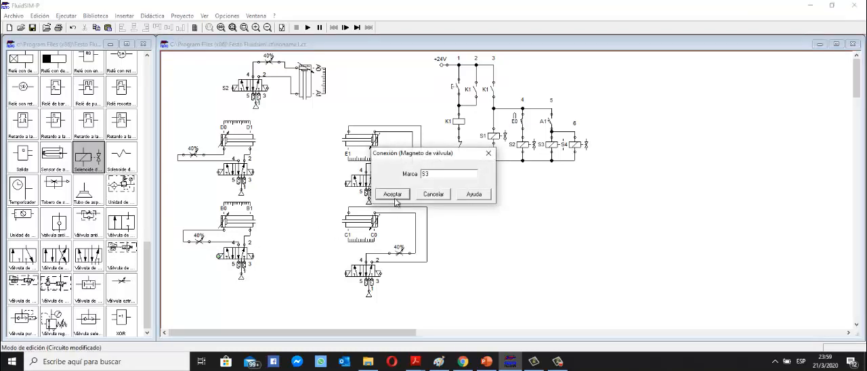
click(393, 195)
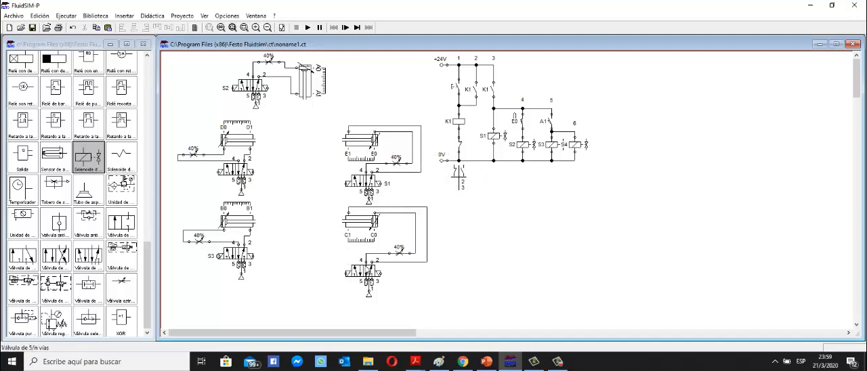
double_click(347, 273)
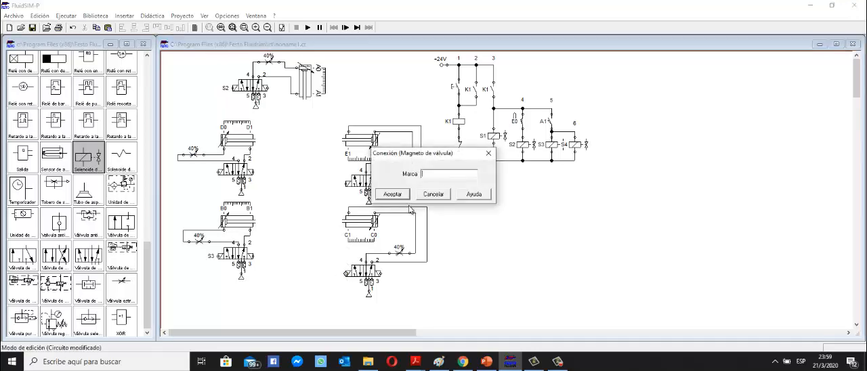
click(393, 195)
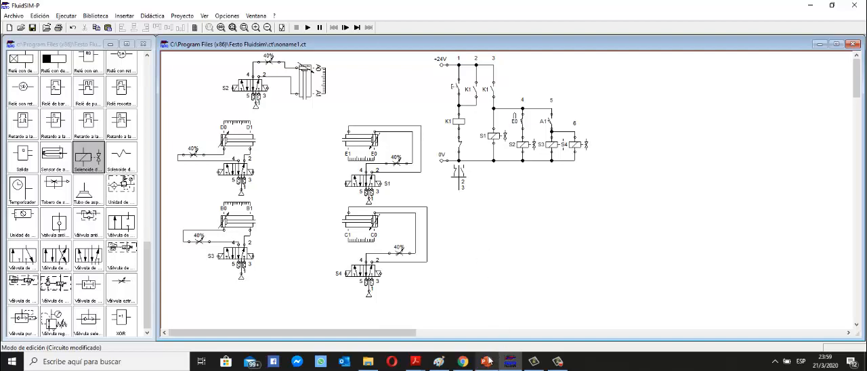
Switch to PowerPoint to check group 2 in the sequence table, and return to FluidSIM.
mouse_move(489, 361)
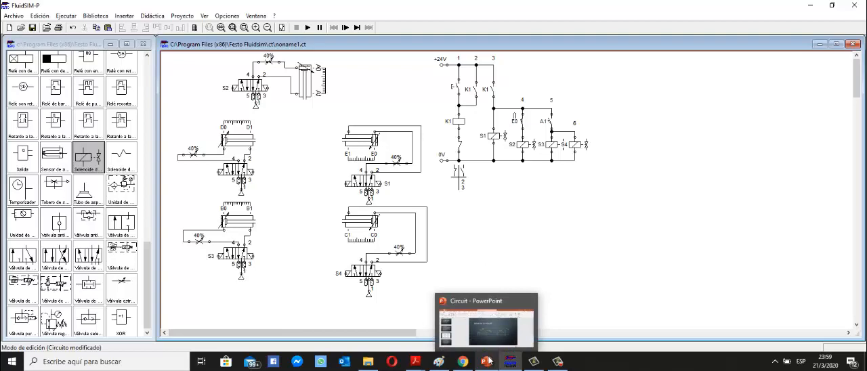
click(485, 331)
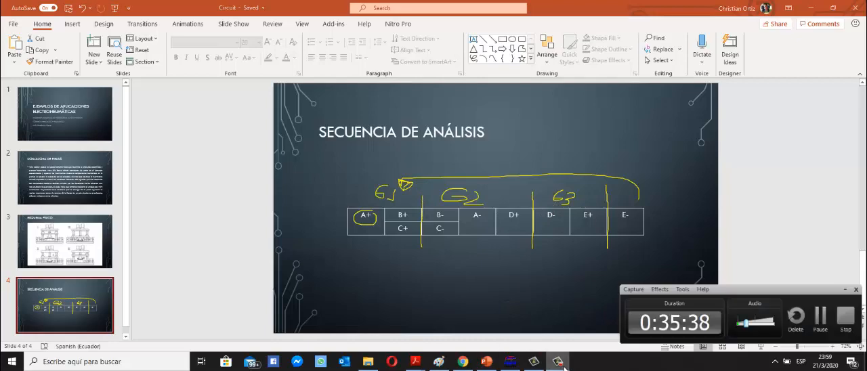
click(511, 364)
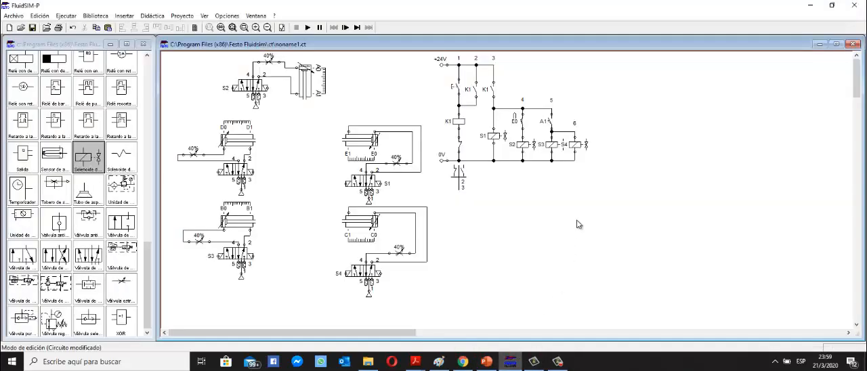
Duplicate the whole K1 control circuit and place the copy to the right of the original.
drag(626, 224, 435, 58)
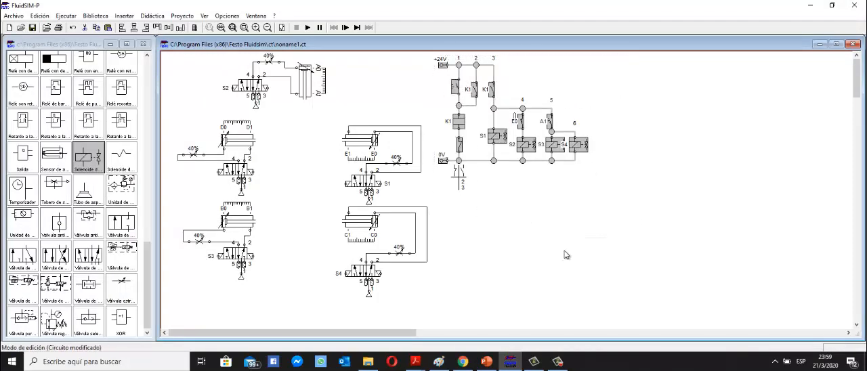
key(ctrl+c)
key(ctrl+v)
drag(534, 248, 722, 140)
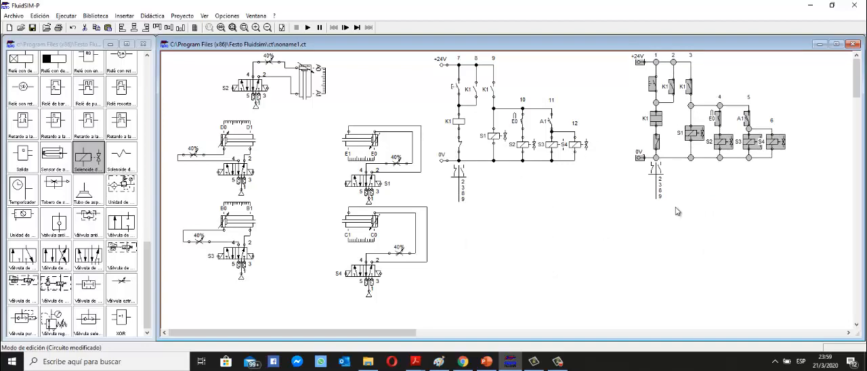
click(713, 224)
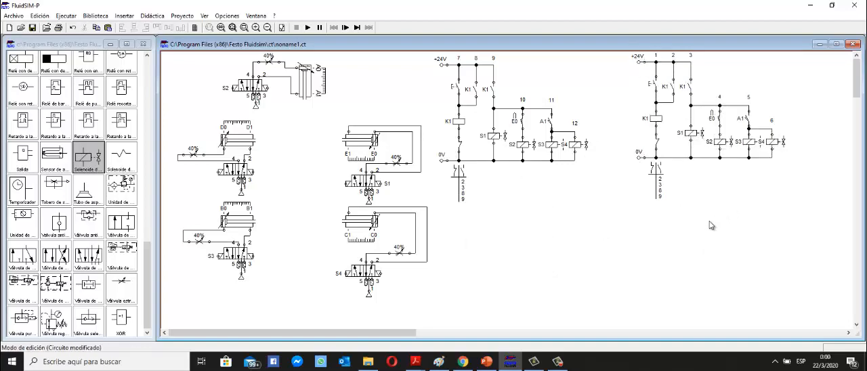
Replace the start pushbutton in the copied circuit with a make contact wired between the +24V line and the relay coil.
click(655, 84)
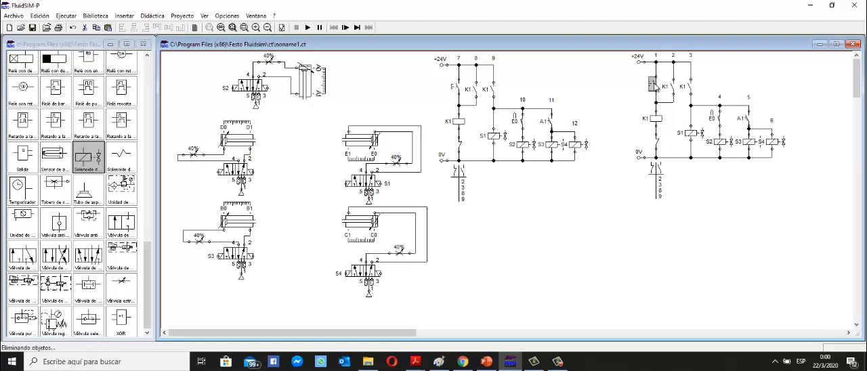
key(Delete)
scroll(72, 199, up, 2)
scroll(72, 199, up, 5)
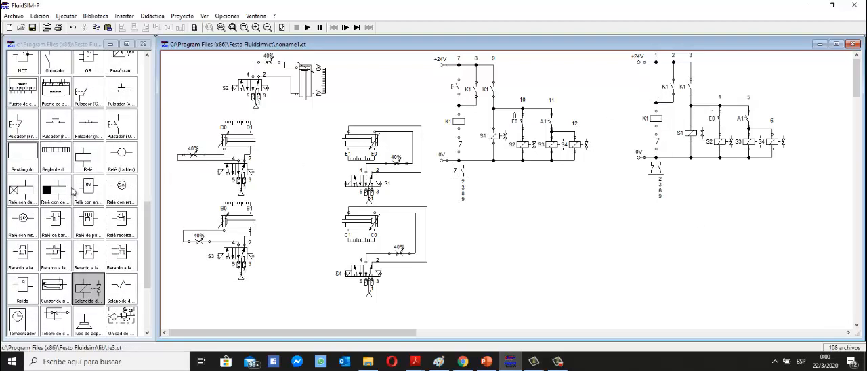
drag(53, 129, 656, 86)
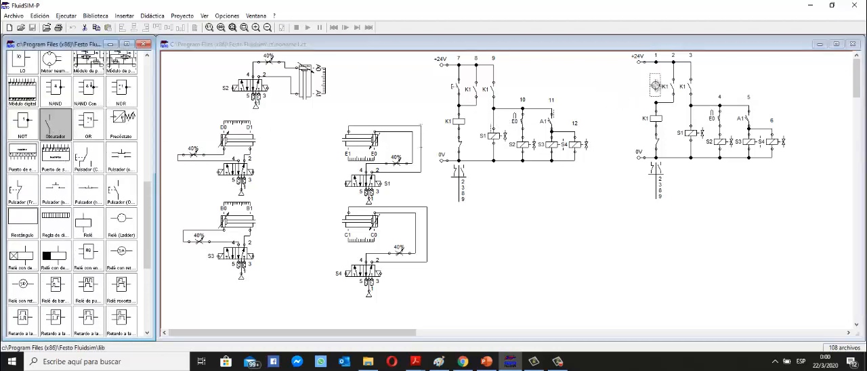
drag(655, 62, 656, 103)
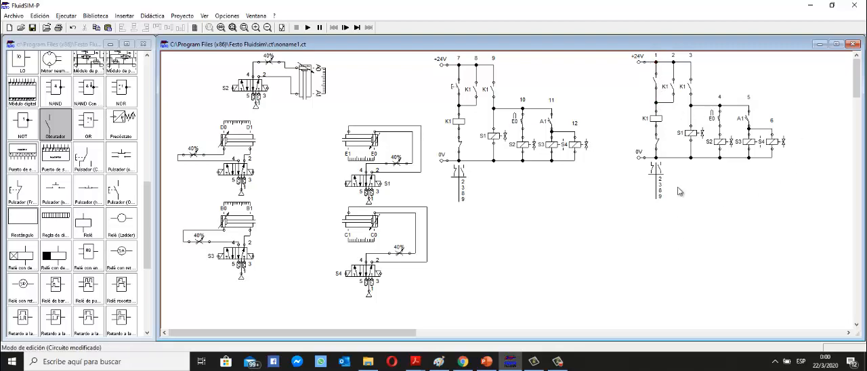
Relabel the copied circuit's relay coil and its make contacts in branches 2 and 3 as K2.
double_click(657, 119)
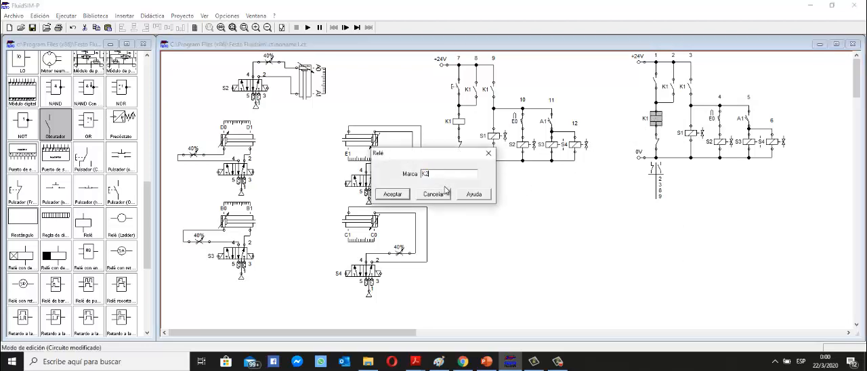
text(K2)
click(397, 195)
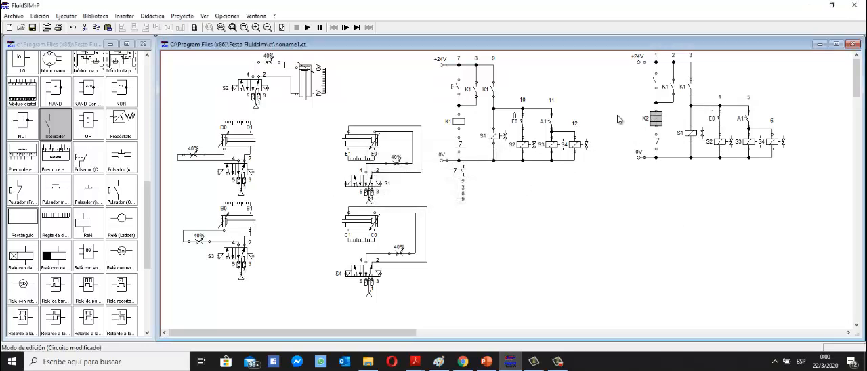
double_click(670, 88)
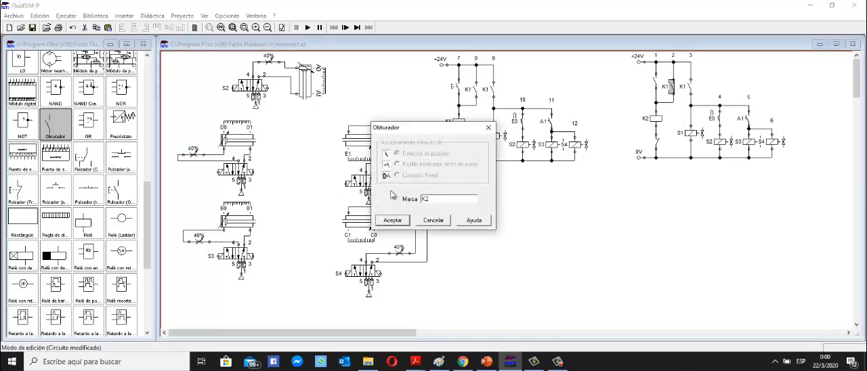
click(396, 218)
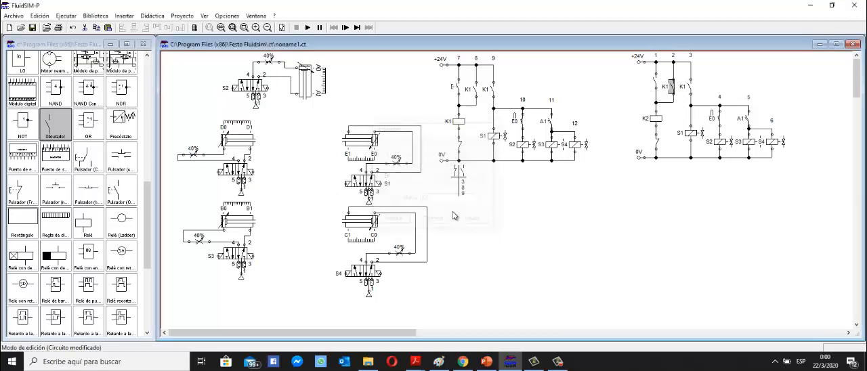
double_click(692, 90)
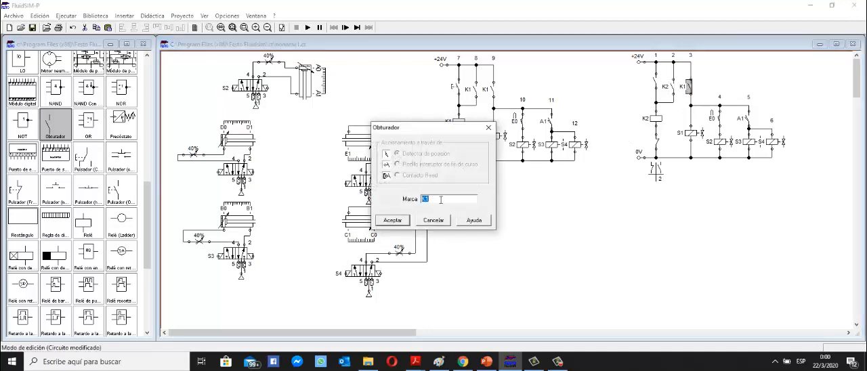
text(K)
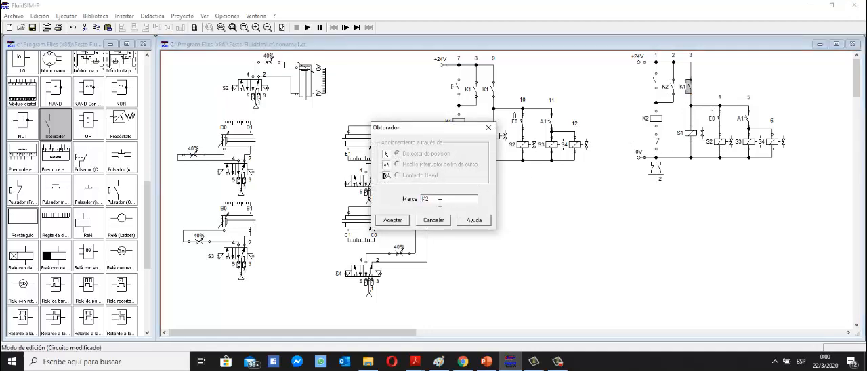
click(401, 222)
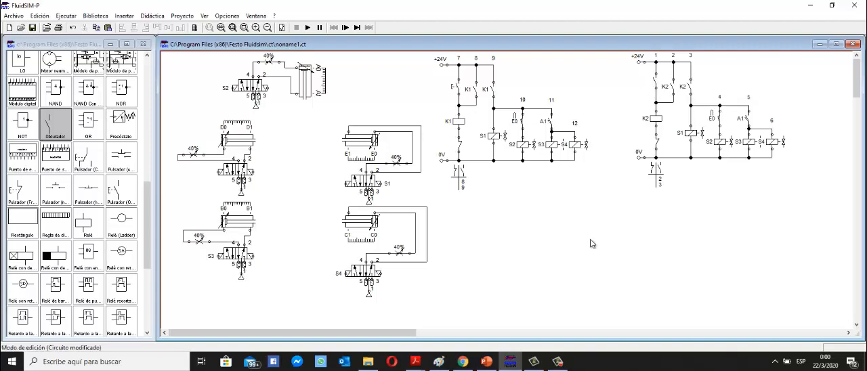
Switch to PowerPoint to check the transition from group 1 to group 2 in the sequence table, and return to FluidSIM.
click(487, 362)
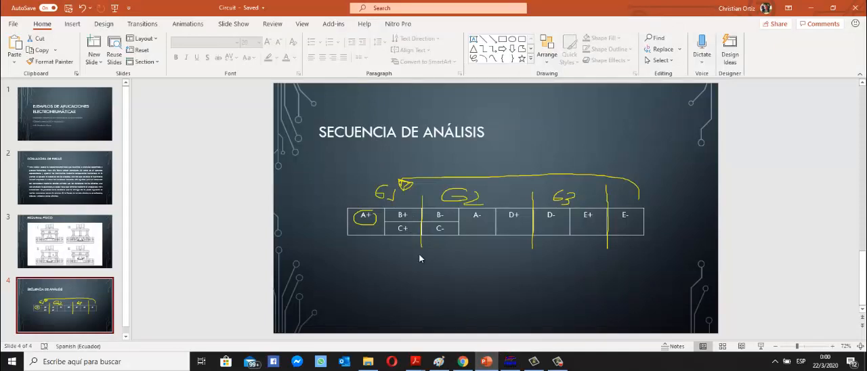
click(511, 361)
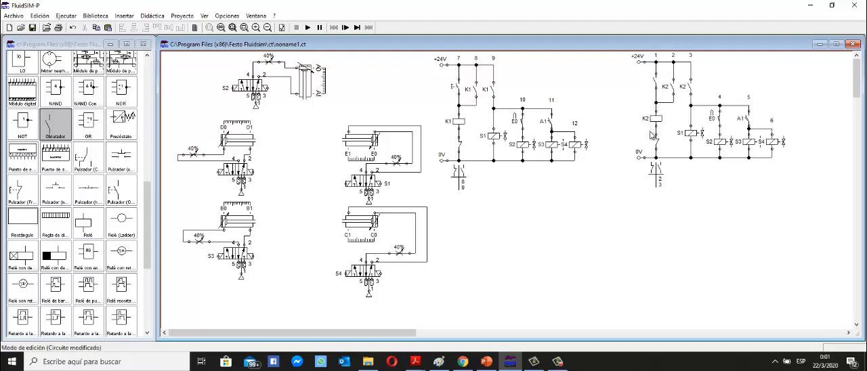
Lower the K2 coil and the components beneath it, and delete the conductor between the branch 1 make contact and the coil.
drag(786, 183, 793, 180)
drag(797, 210, 648, 108)
drag(798, 217, 623, 99)
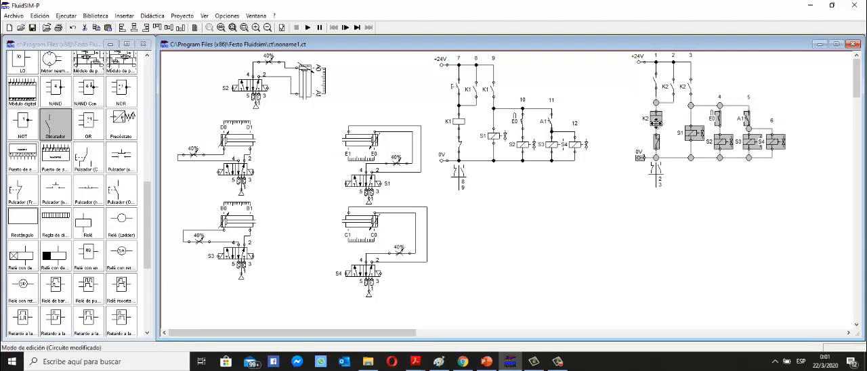
drag(657, 123, 659, 139)
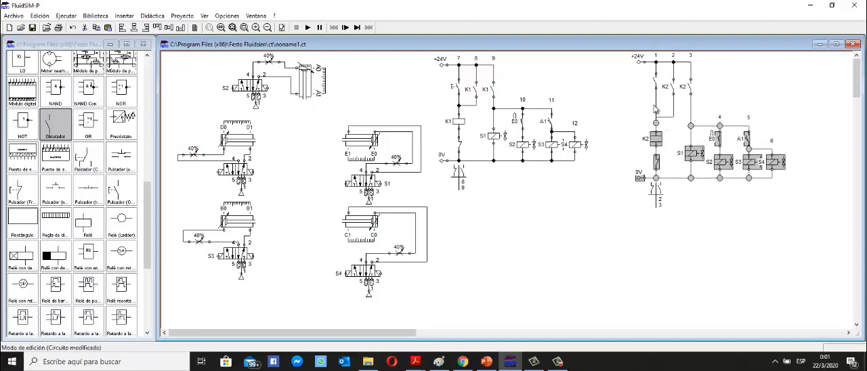
click(656, 110)
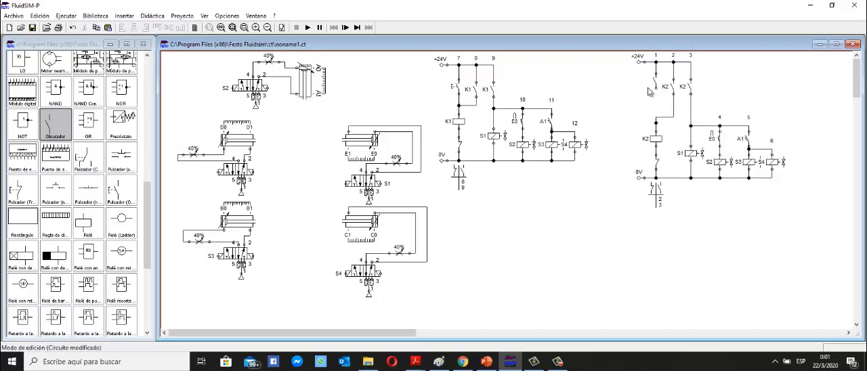
Duplicate the unlabelled make contact in branch 1 and wire both contacts in series ahead of the K2 coil.
click(655, 82)
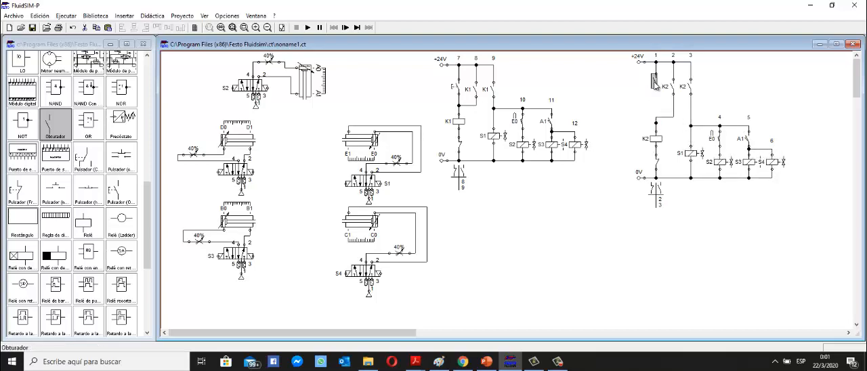
drag(657, 87, 656, 107)
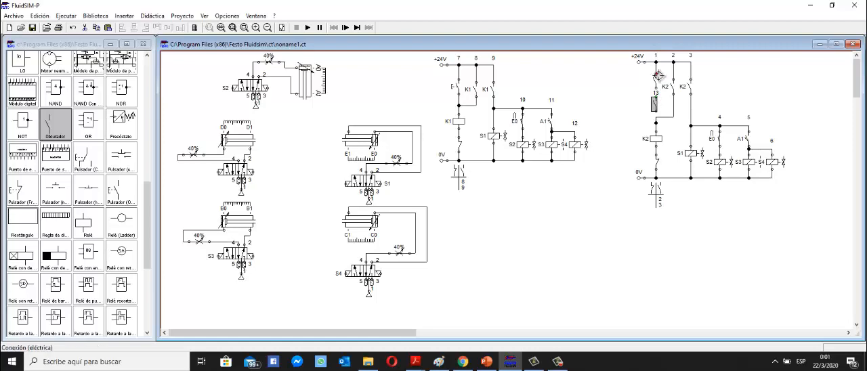
drag(658, 80, 656, 122)
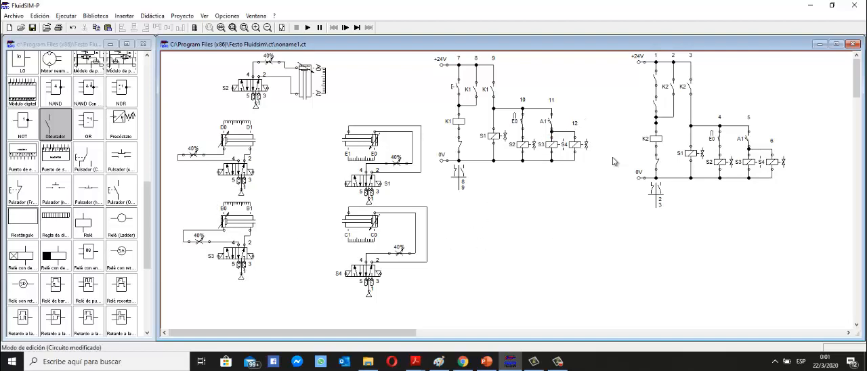
Label the two series make contacts above the K2 coil B1 and C1.
double_click(656, 79)
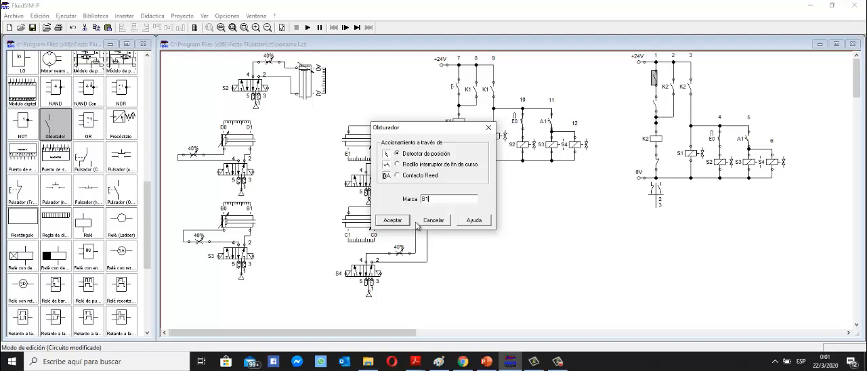
click(393, 221)
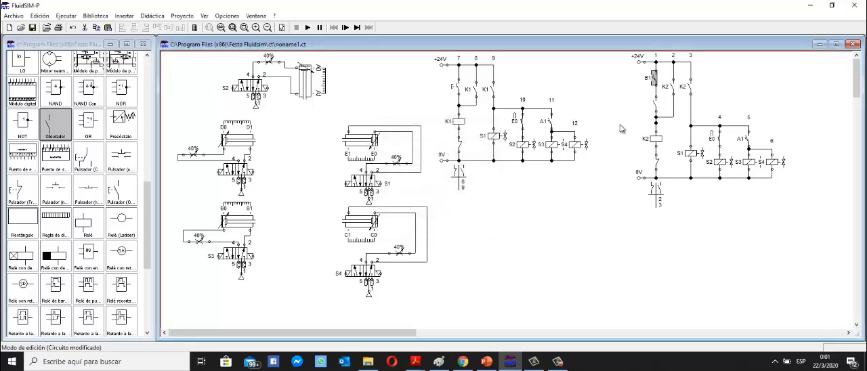
double_click(656, 105)
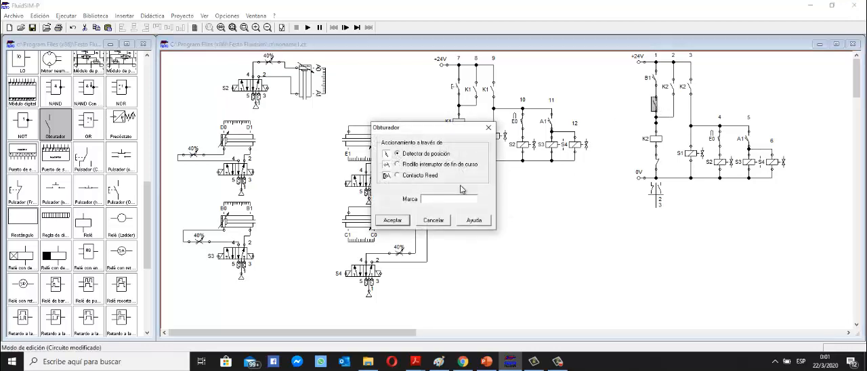
text(C1)
click(393, 220)
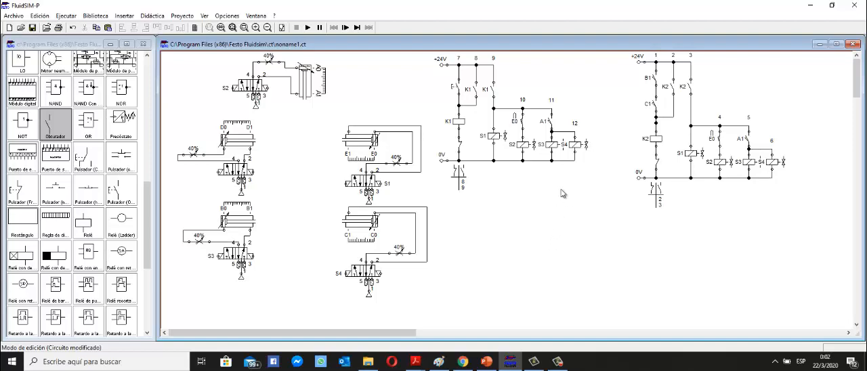
Lower the K1 circuit's 0V line and delete the conductor joining it to the break contact below the coil.
click(460, 145)
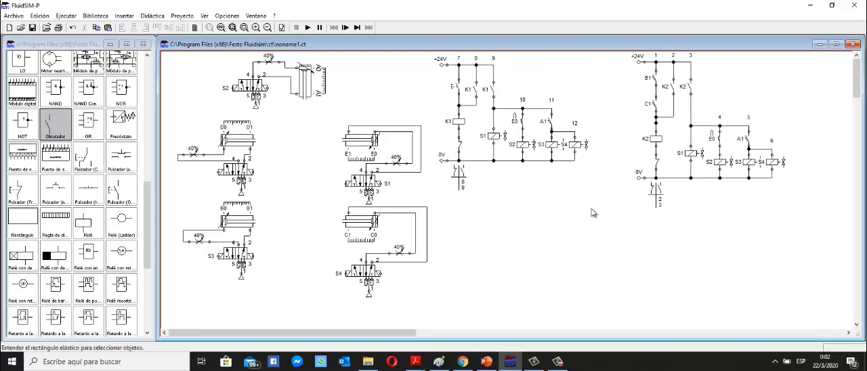
drag(591, 208, 473, 182)
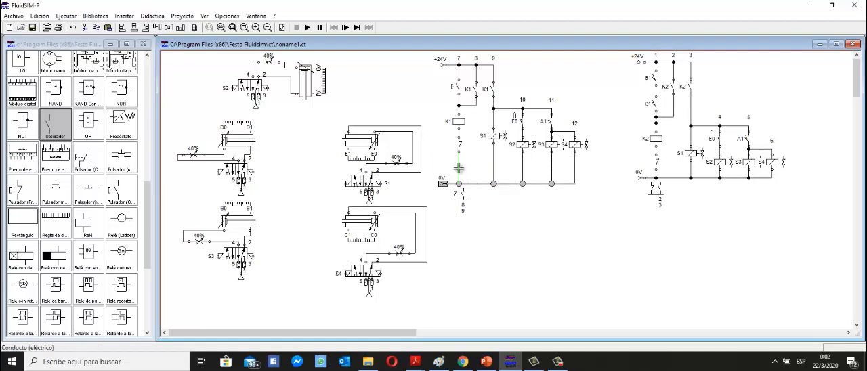
click(459, 172)
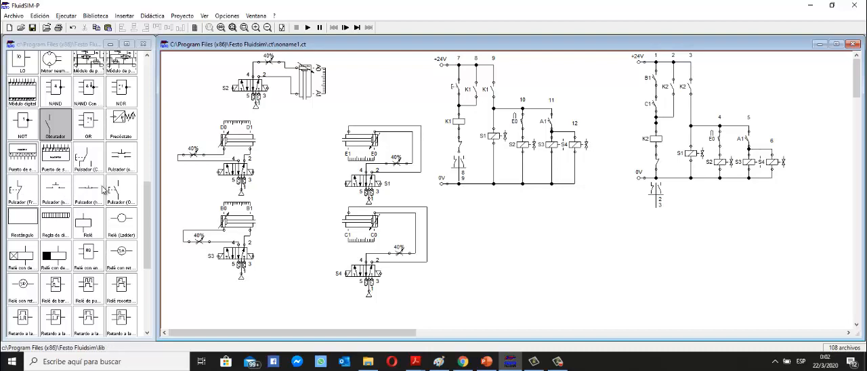
Insert a second break contact (Franqueador) in series below the K1 coil, wire it to 0V, and raise the 0V line closer.
scroll(102, 190, up, 4)
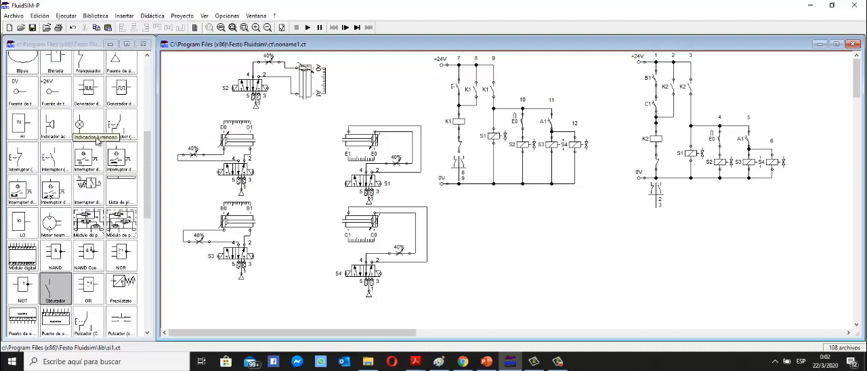
drag(92, 67, 459, 157)
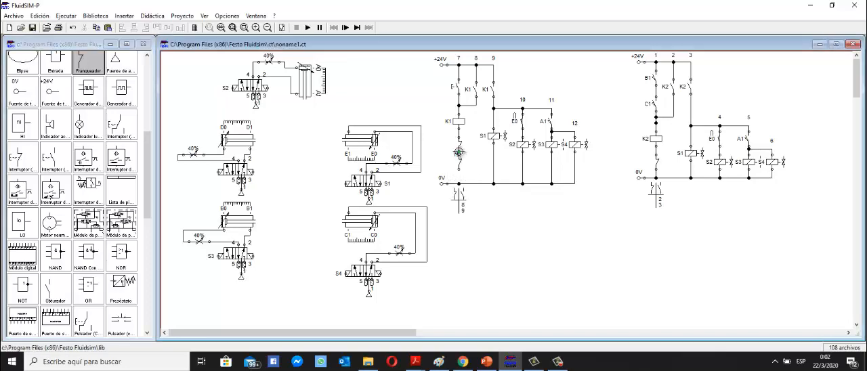
drag(458, 172, 459, 183)
drag(587, 245, 474, 178)
click(484, 246)
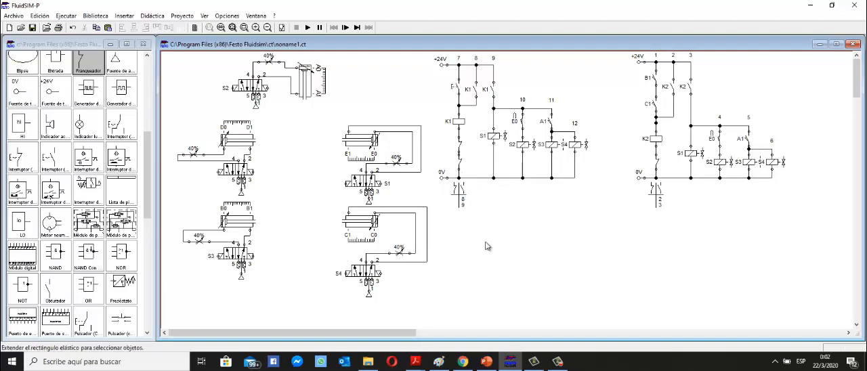
Label the two series break contacts below the K1 coil B1 and C1.
click(461, 145)
double_click(463, 147)
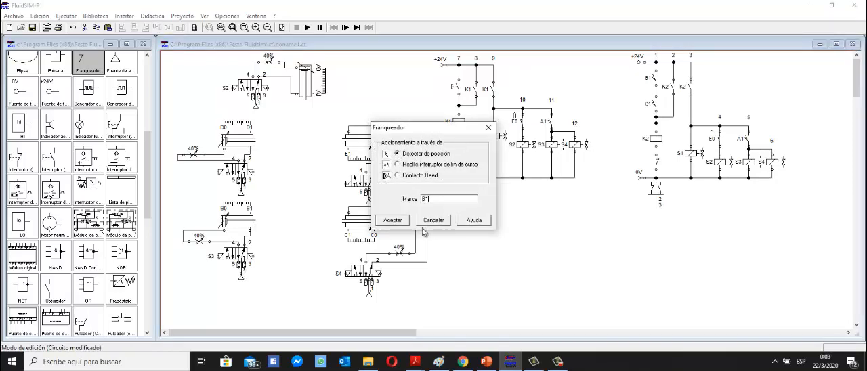
click(399, 223)
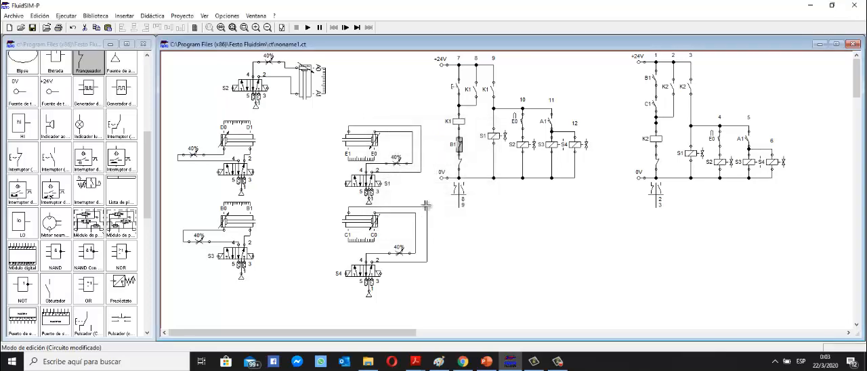
double_click(461, 166)
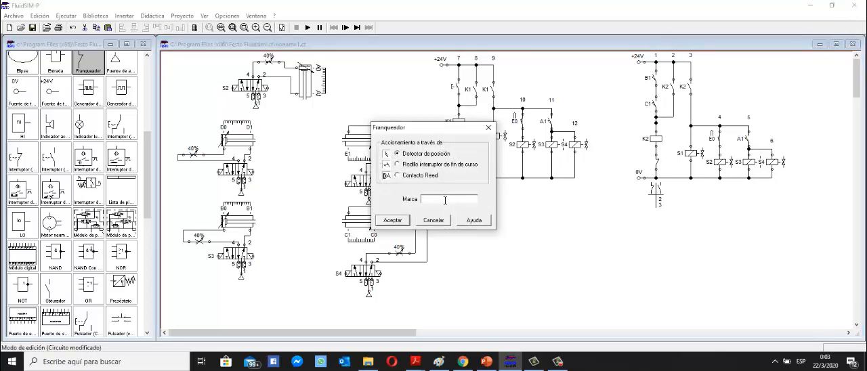
text(C1)
click(393, 221)
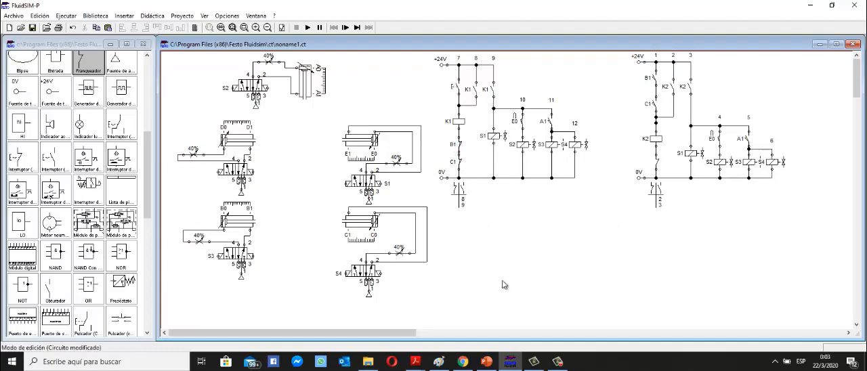
drag(459, 106, 463, 163)
Raise the horizontal conductor feeding branches 4 and 5 of the K2 circuit, aligning both sections in one straight line.
drag(707, 126, 707, 108)
drag(720, 126, 719, 108)
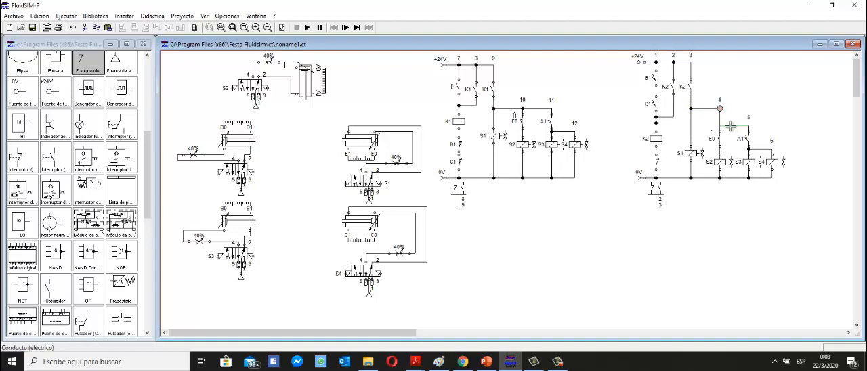
drag(731, 126, 731, 108)
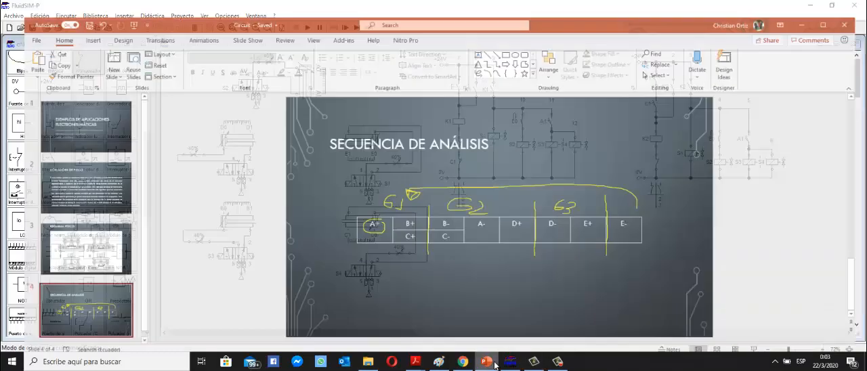
Switch to PowerPoint to check the group 2 movements in the sequence table, and return to FluidSIM.
click(486, 362)
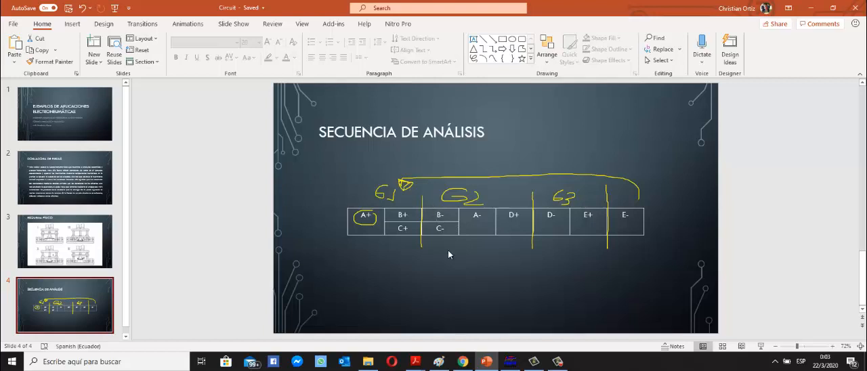
mouse_move(488, 362)
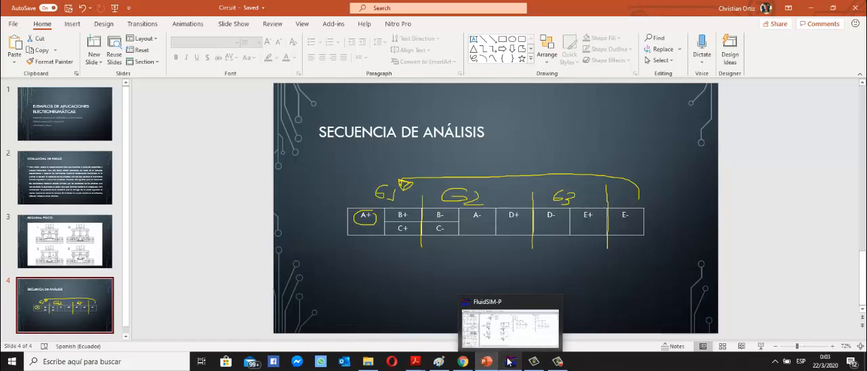
click(511, 362)
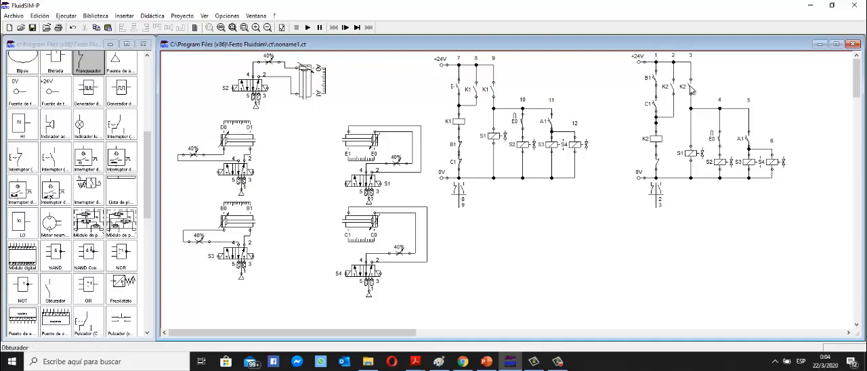
Delete the E0 contact from branch 4 of the K2 circuit, then raise that branch's solenoid and wire it directly to the supply conductor.
click(720, 141)
key(Delete)
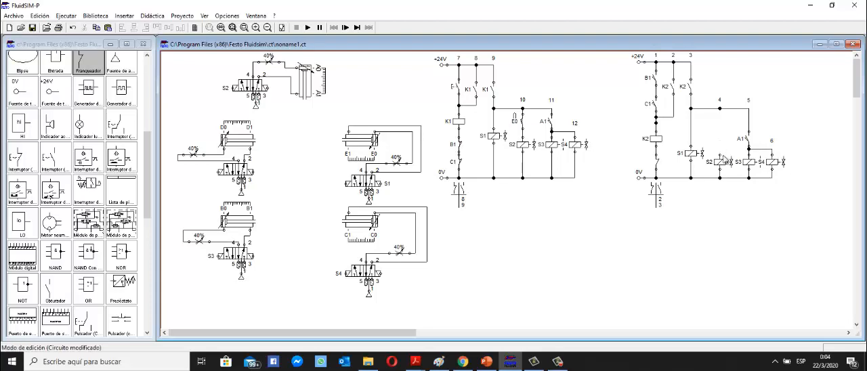
drag(720, 161, 720, 152)
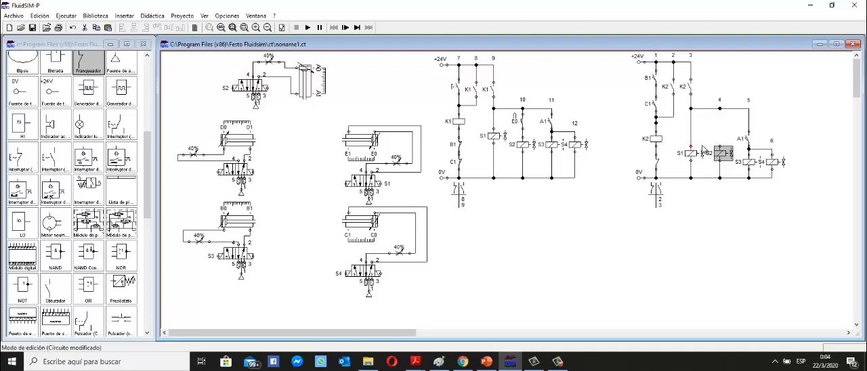
drag(719, 146, 719, 108)
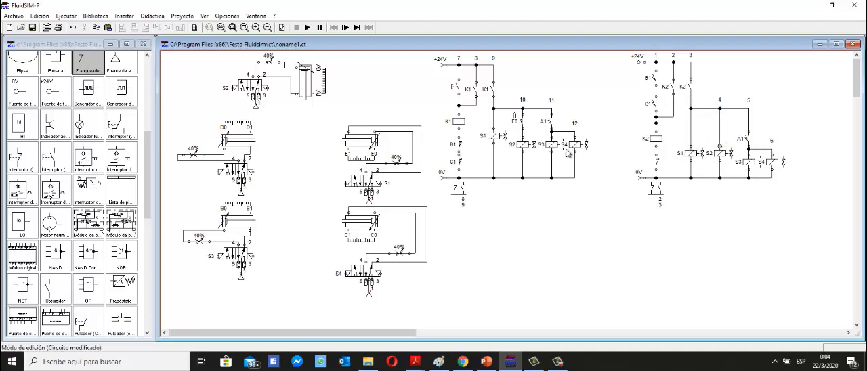
Relabel the valve solenoids in branches 3 and 4 of the K2 circuit as S5 and S6.
double_click(691, 155)
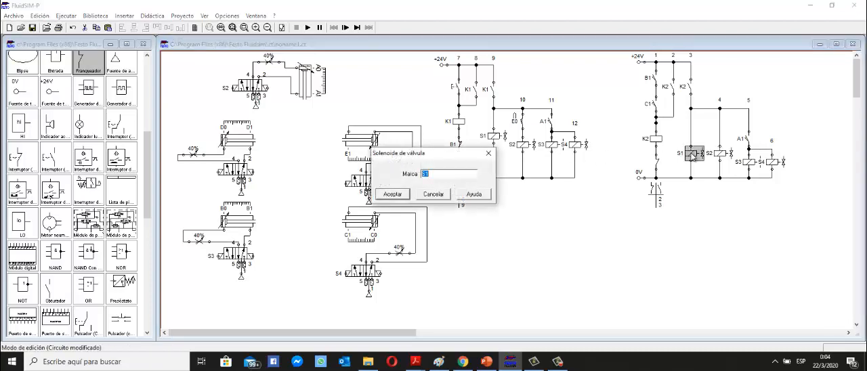
text(S5)
click(393, 194)
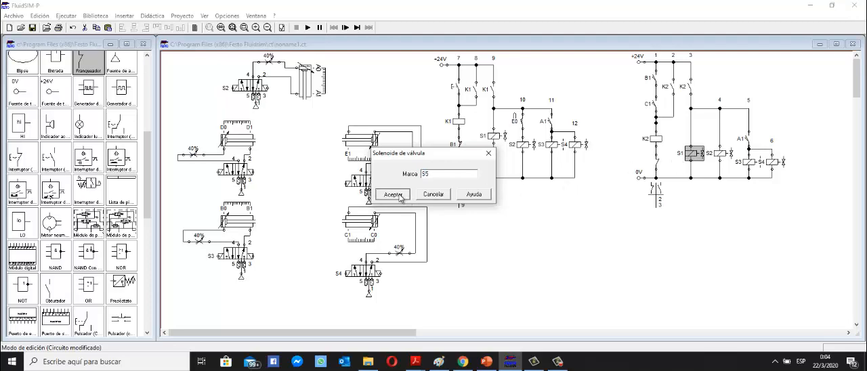
double_click(722, 155)
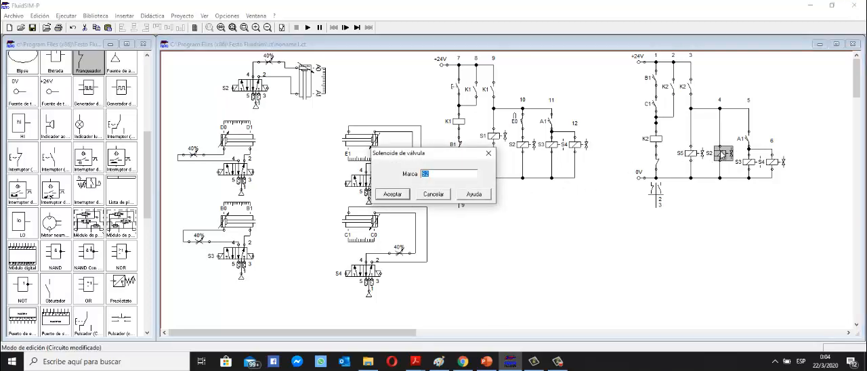
text(S6)
click(402, 194)
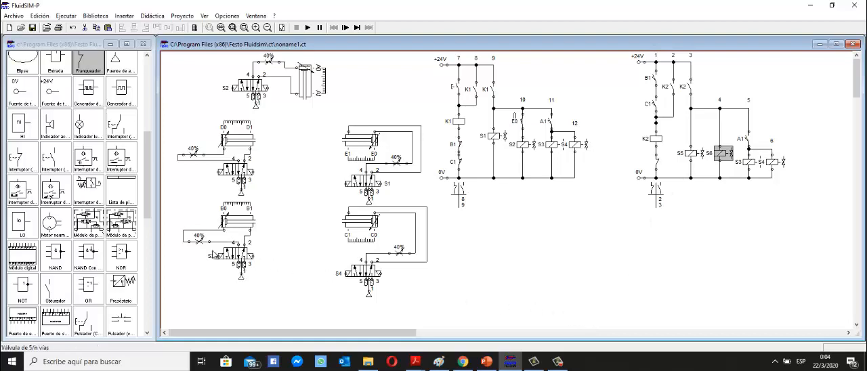
Label the unmarked solenoids of the cylinder B and cylinder C valves as S5 and S6 respectively.
double_click(249, 256)
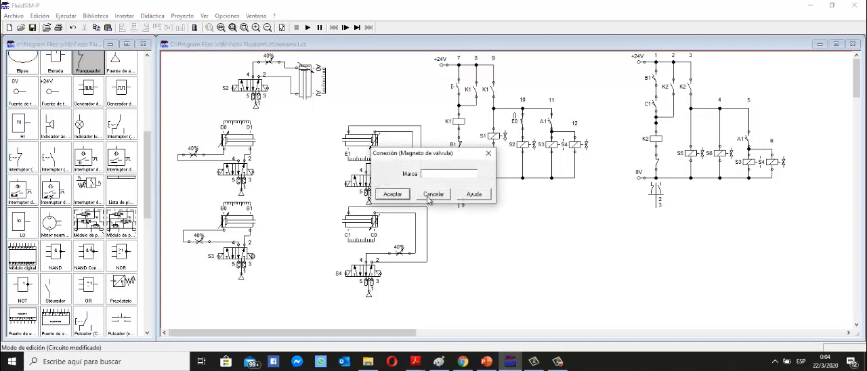
text(S5)
click(393, 194)
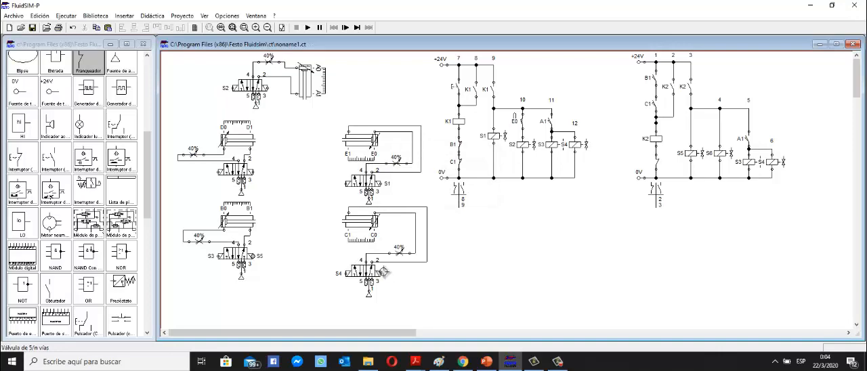
double_click(382, 272)
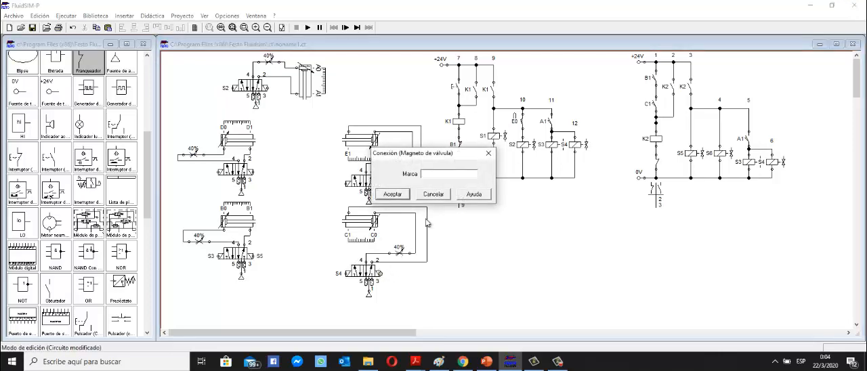
text(S6)
click(393, 194)
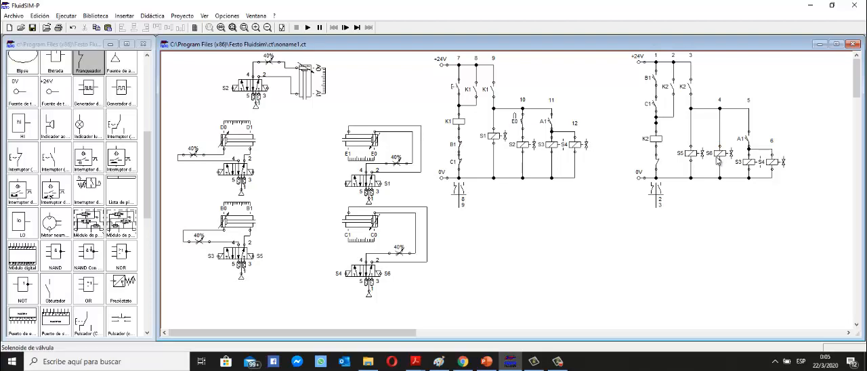
Switch to PowerPoint to check the A- movement in the sequence table, and return to FluidSIM.
click(486, 362)
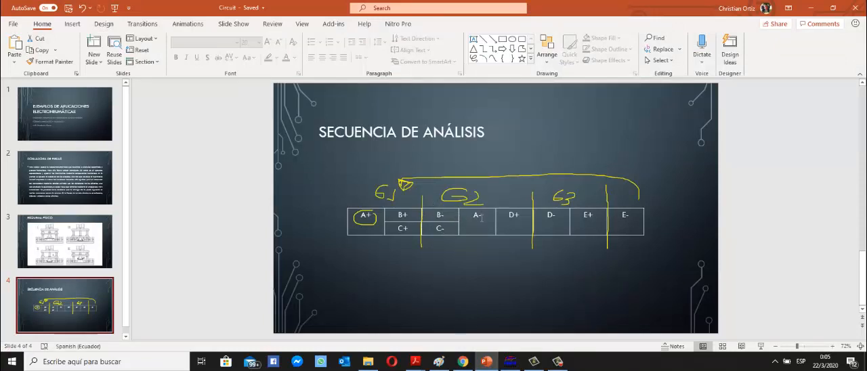
double_click(475, 215)
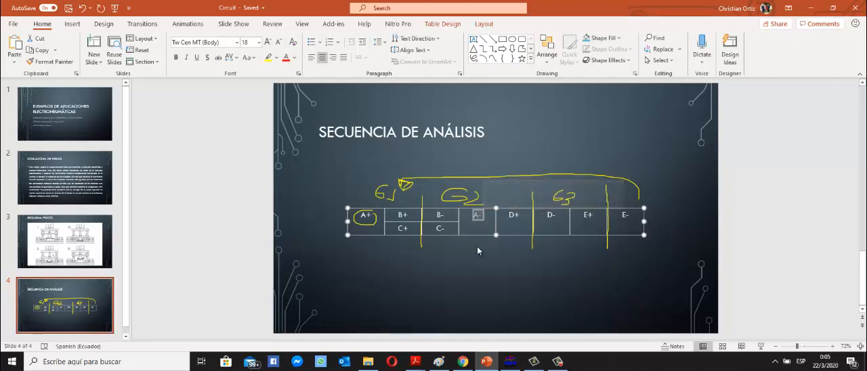
click(472, 275)
click(538, 134)
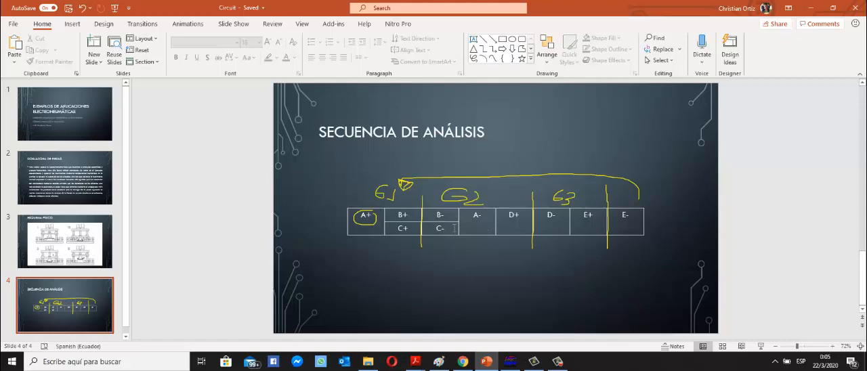
click(485, 363)
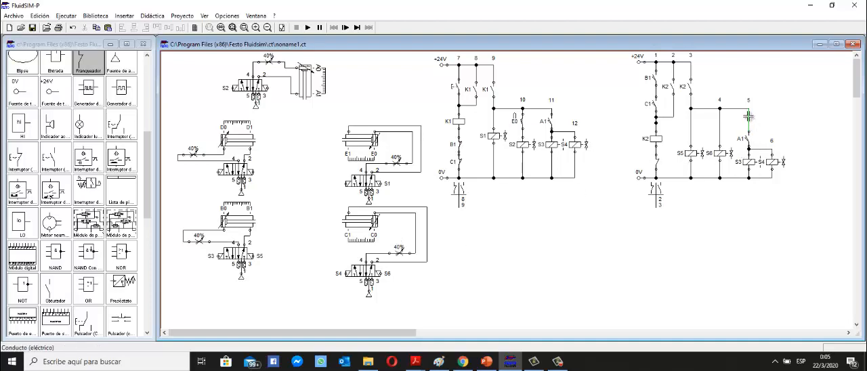
Replace the conductor above the A1 contact in branch 5 of the K2 circuit with a switch contact labelled B0.
click(748, 116)
key(Delete)
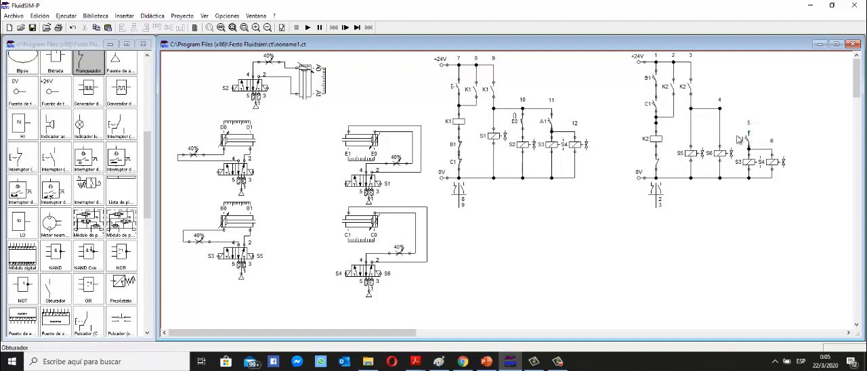
scroll(97, 115, up, 1)
scroll(77, 172, down, 1)
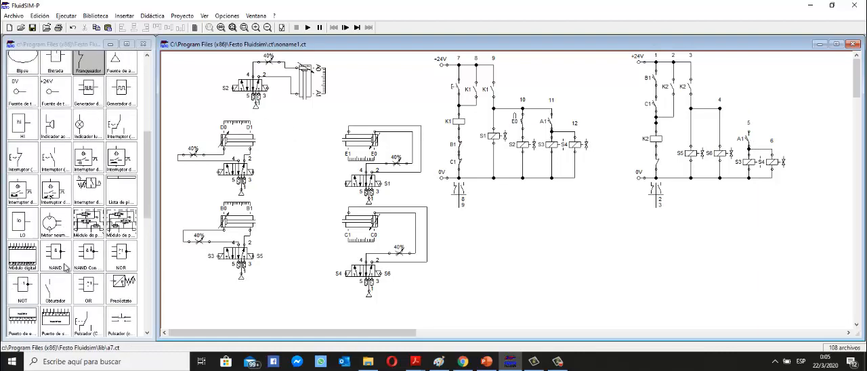
mouse_move(65, 295)
mouse_down()
mouse_move(441, 226)
mouse_move(732, 131)
mouse_move(750, 111)
mouse_move(720, 109)
mouse_up()
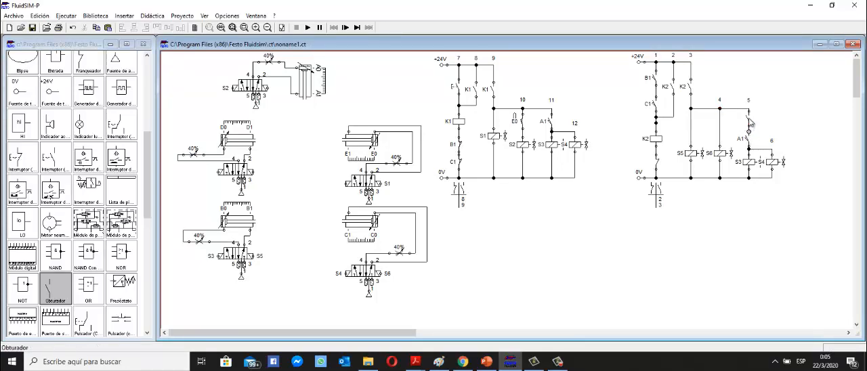
double_click(750, 119)
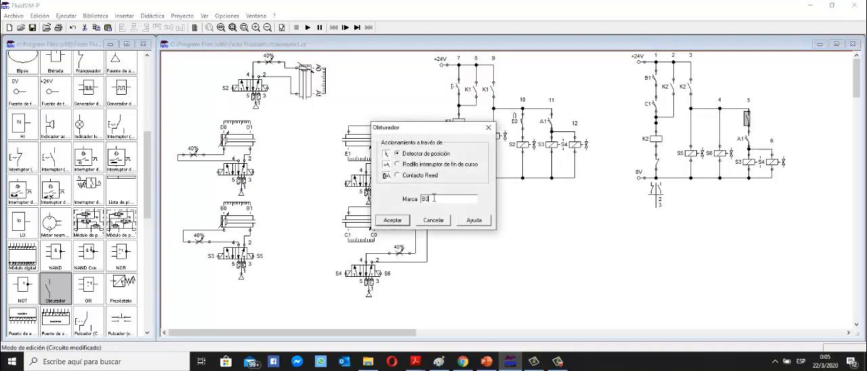
click(393, 220)
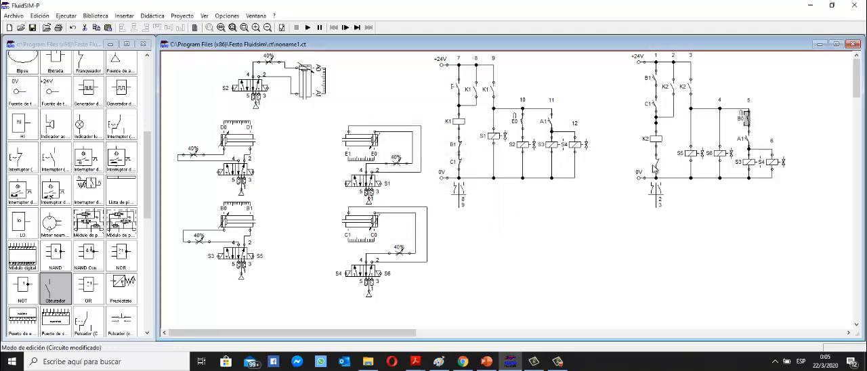
Relabel the A1 contact in branch 5 of the K2 circuit as C0.
double_click(748, 141)
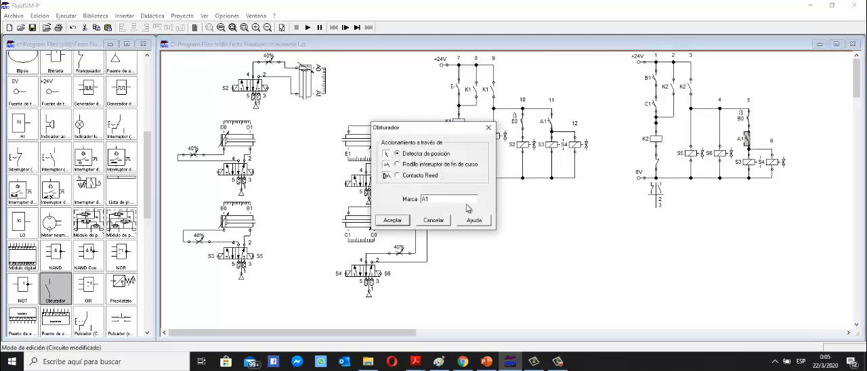
drag(450, 202, 419, 197)
text(C0)
click(393, 222)
click(684, 262)
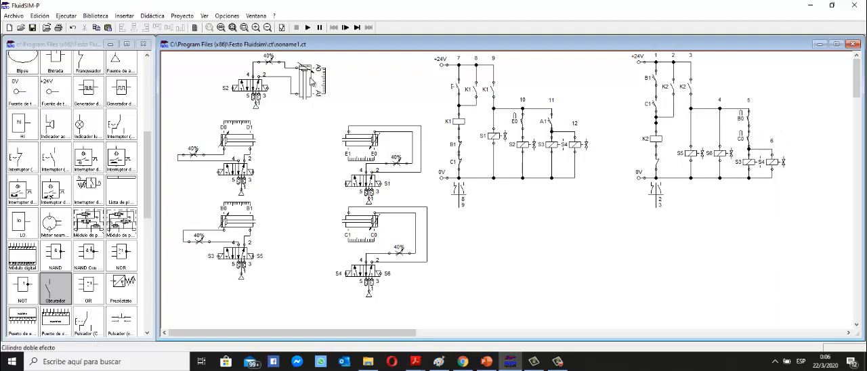
Label the unmarked solenoid of cylinder A's valve as S1.
mouse_move(309, 87)
double_click(269, 88)
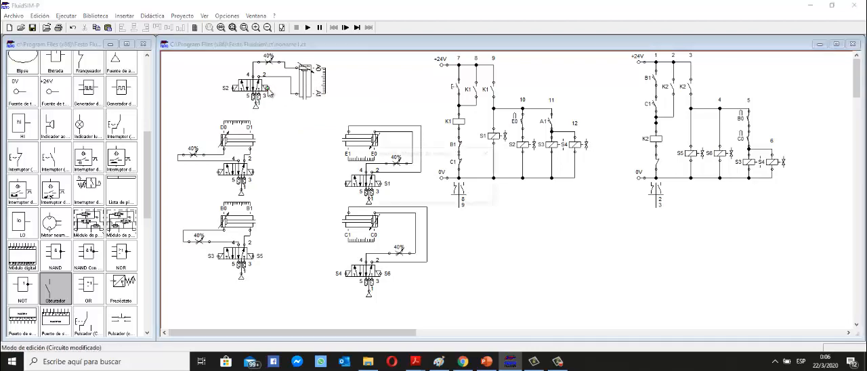
text(S)
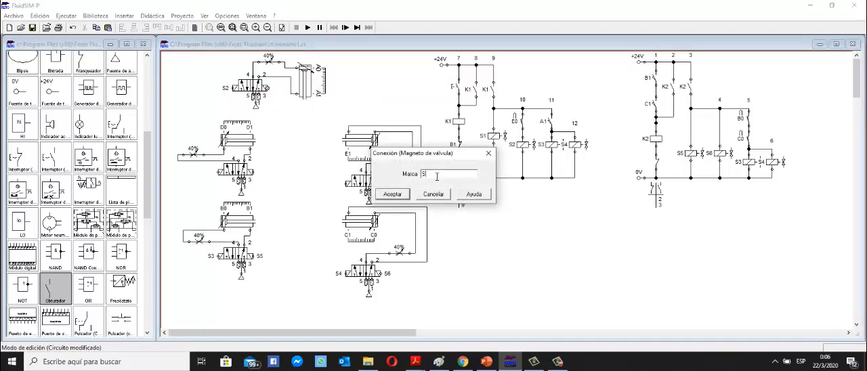
text(1)
click(393, 194)
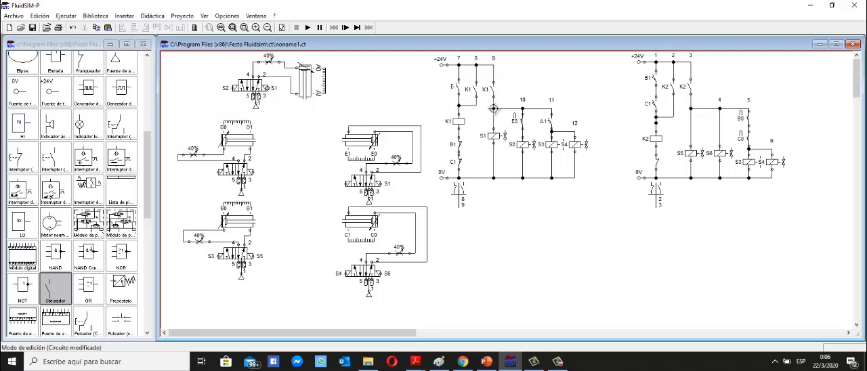
Relabel the branch 5 solenoid of the K2 circuit and the matching return solenoid of cylinder A's valve as S7.
click(750, 168)
double_click(750, 165)
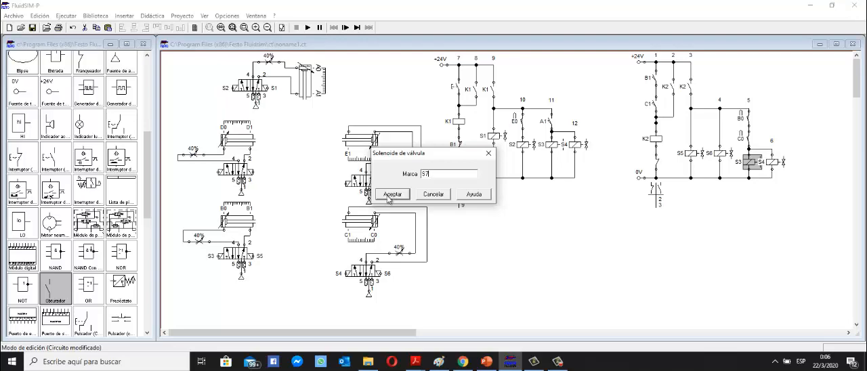
click(386, 194)
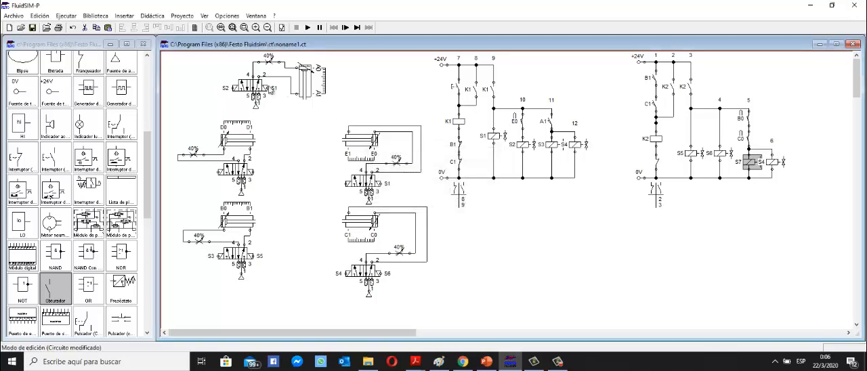
double_click(266, 88)
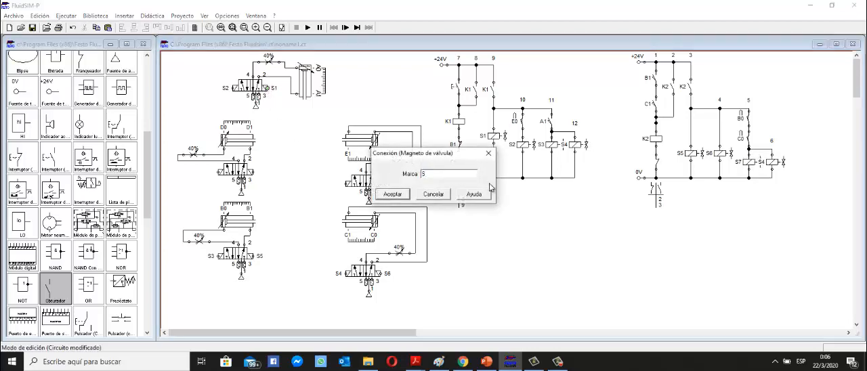
text(7)
click(392, 194)
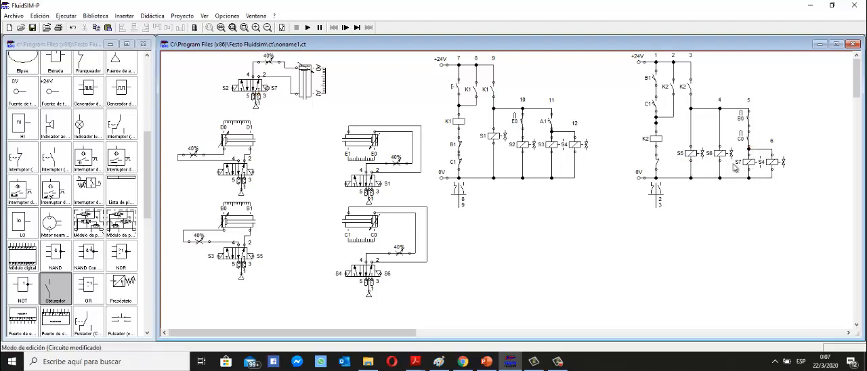
After checking the sequence table in PowerPoint, lower the K2 circuit's 0V line and its branch 6 solenoid in FluidSIM.
click(485, 363)
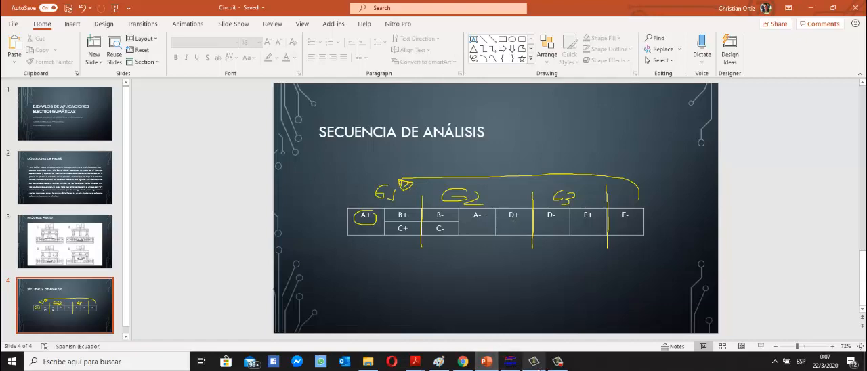
click(510, 361)
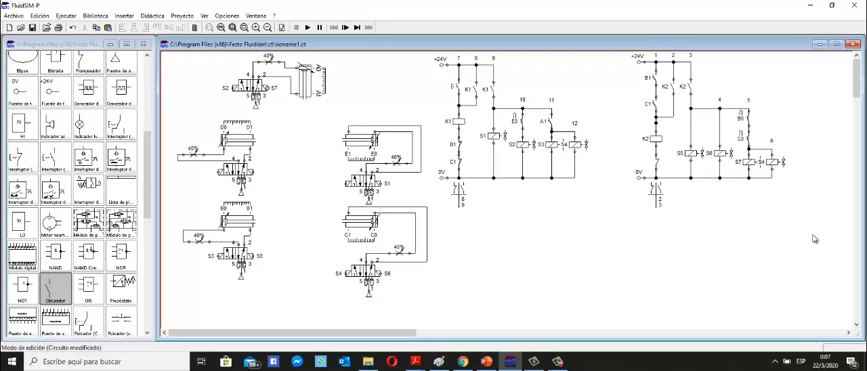
drag(813, 230, 678, 207)
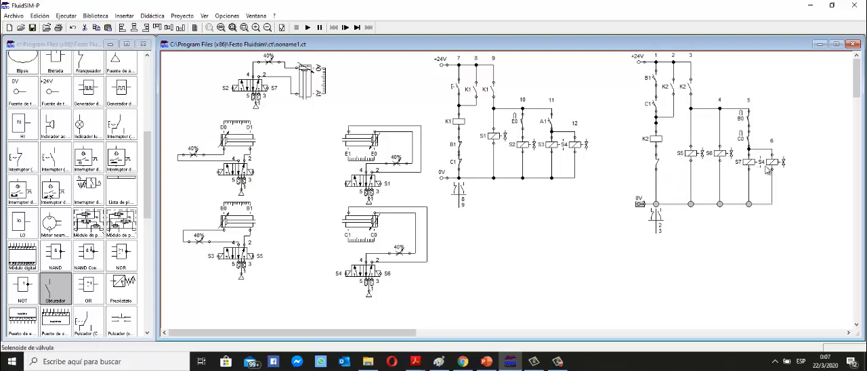
drag(772, 163, 772, 189)
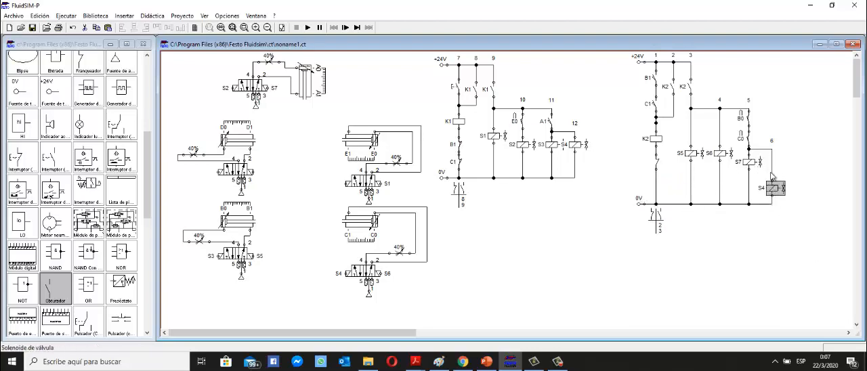
Replace the conductor above the branch 6 solenoid with a switch contact labelled A0, wired to the junction below C0 in branch 5.
click(772, 163)
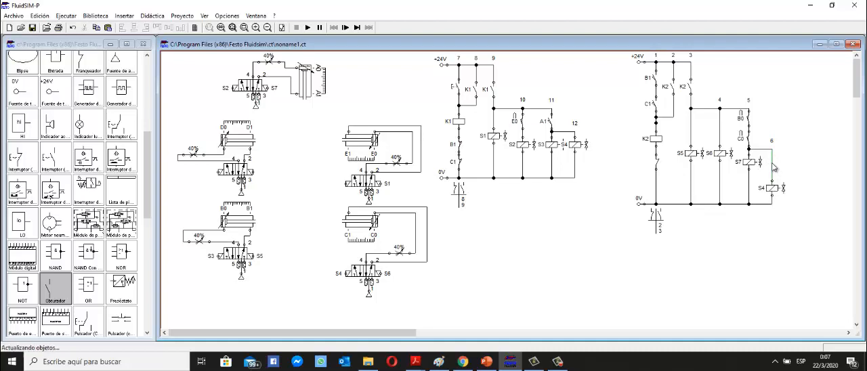
key(Delete)
scroll(61, 173, up, 2)
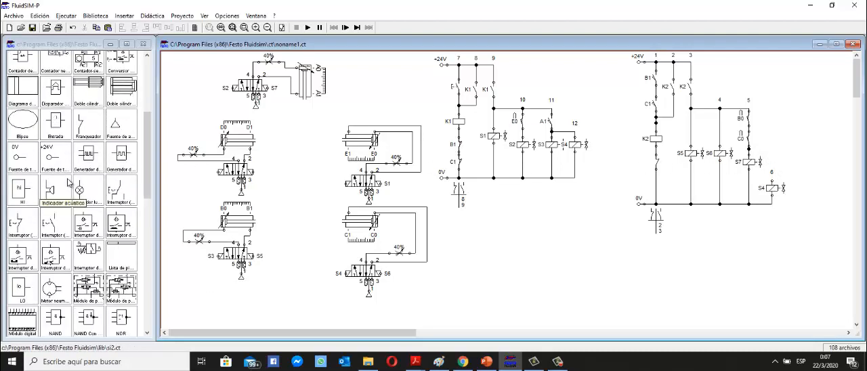
scroll(68, 182, down, 1)
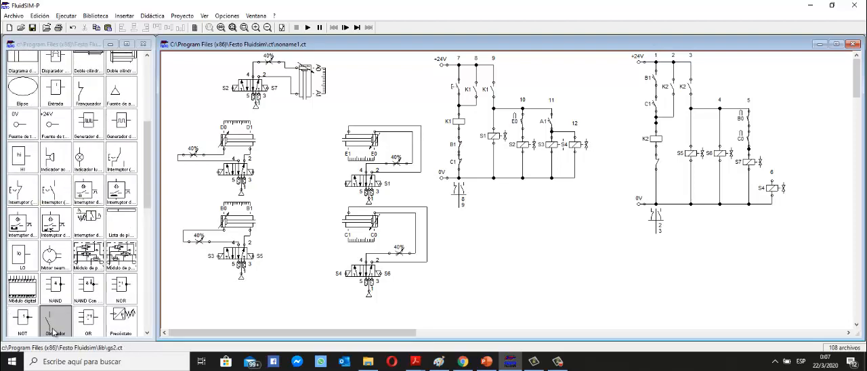
drag(56, 322, 772, 183)
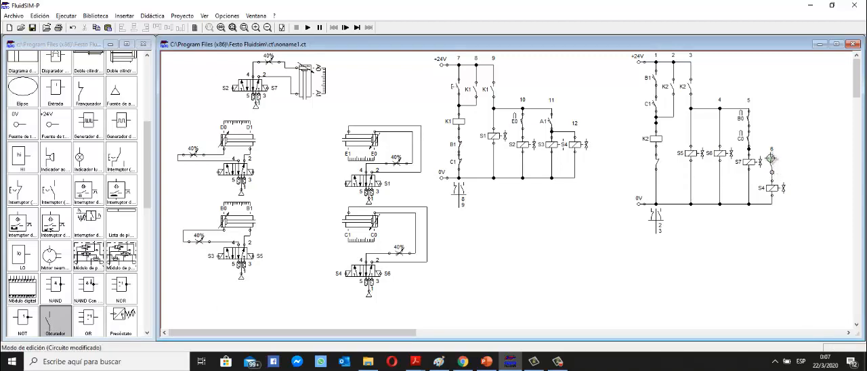
drag(772, 160, 748, 148)
click(772, 165)
double_click(773, 168)
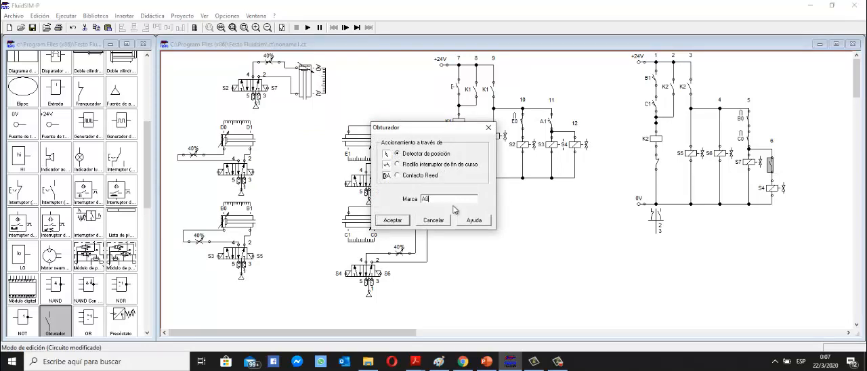
click(398, 221)
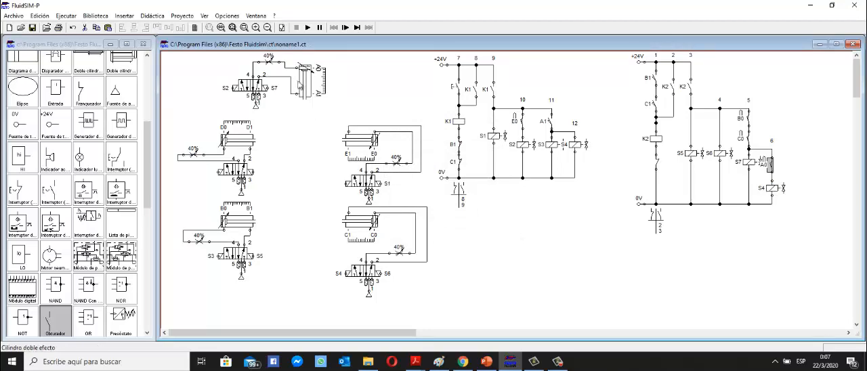
Relabel the solenoid in branch 6 of the K2 circuit as S8.
mouse_move(303, 74)
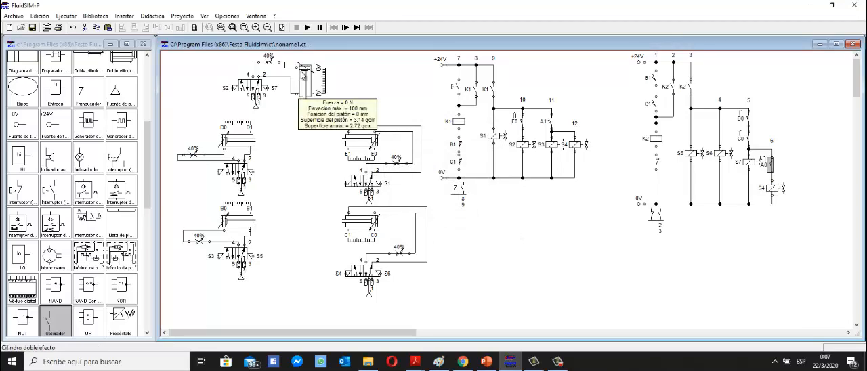
double_click(773, 190)
text(S8)
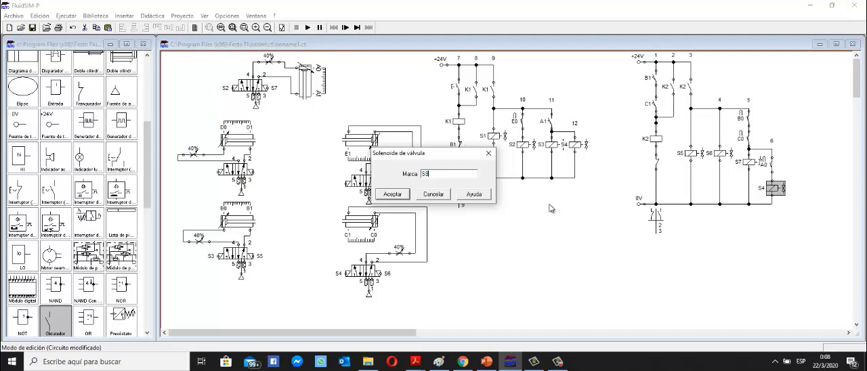
click(392, 195)
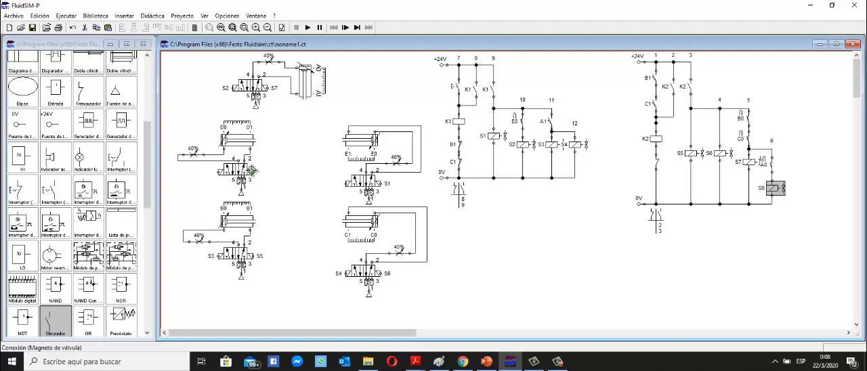
After checking the sequence table in PowerPoint, label the unlabelled left solenoid of cylinder D's valve as S8 in FluidSIM.
click(487, 361)
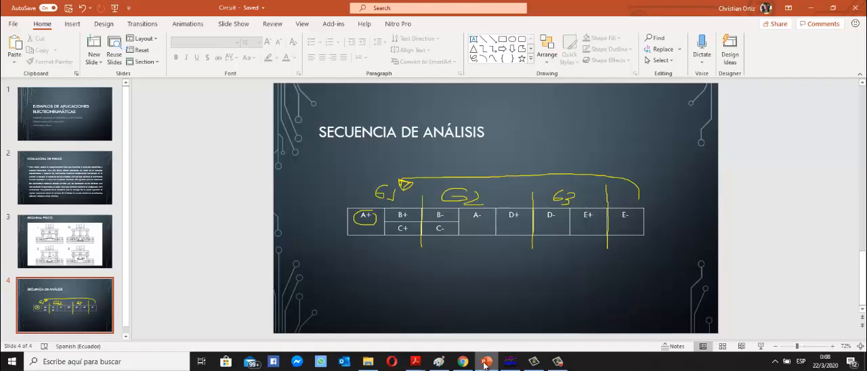
click(485, 365)
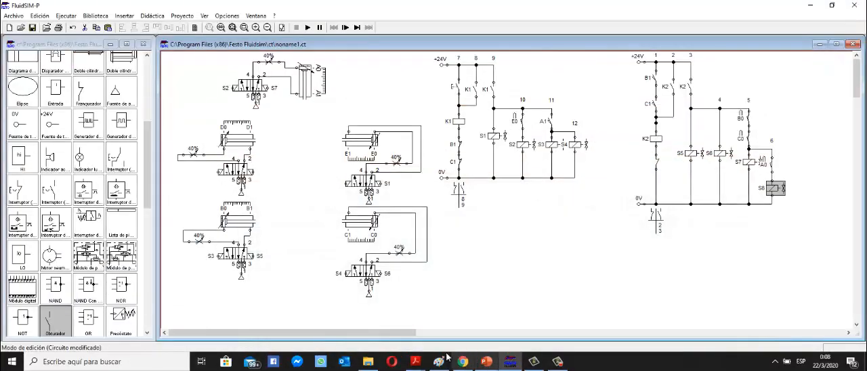
double_click(218, 171)
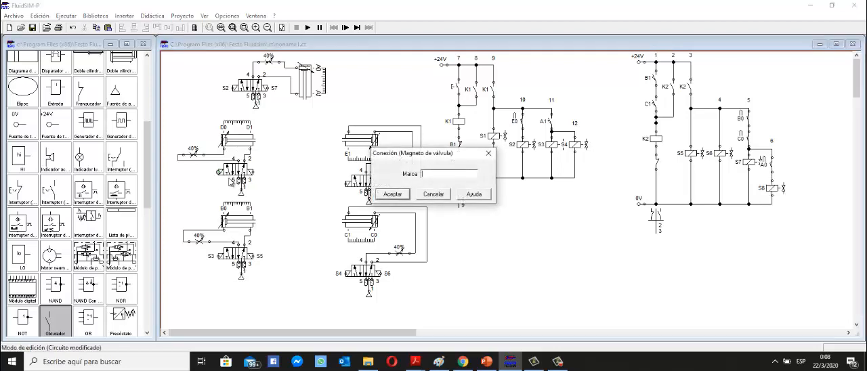
text(S8)
click(393, 195)
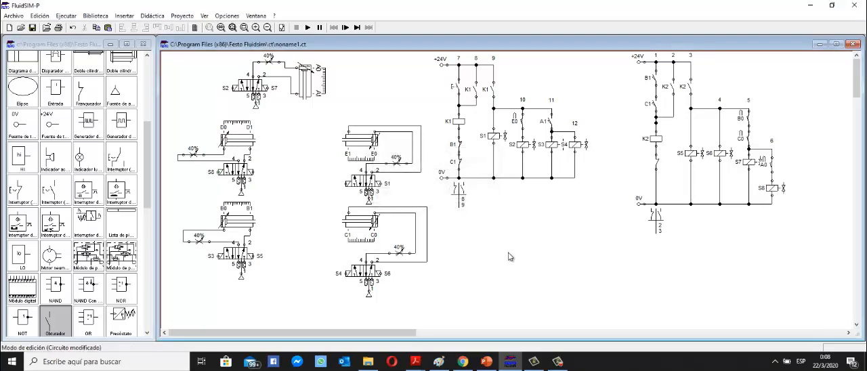
Review the sequence table in PowerPoint, then duplicate the whole K1 circuit in FluidSIM and place the copy directly below the original.
click(487, 362)
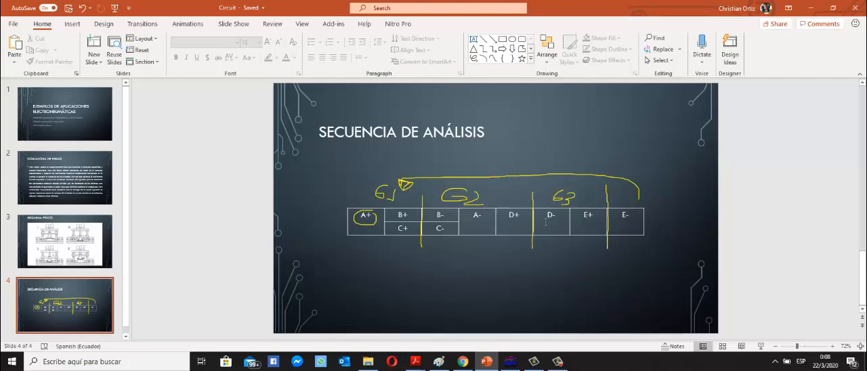
click(811, 8)
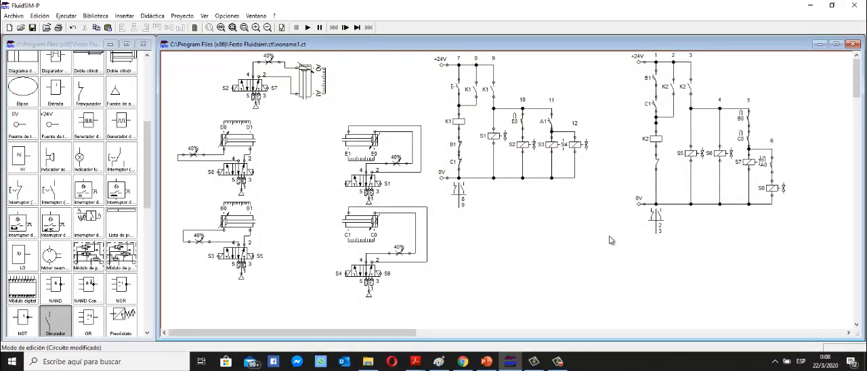
drag(602, 240, 449, 92)
mouse_move(434, 67)
mouse_down()
mouse_move(431, 52)
mouse_move(441, 67)
mouse_up()
drag(604, 218, 431, 55)
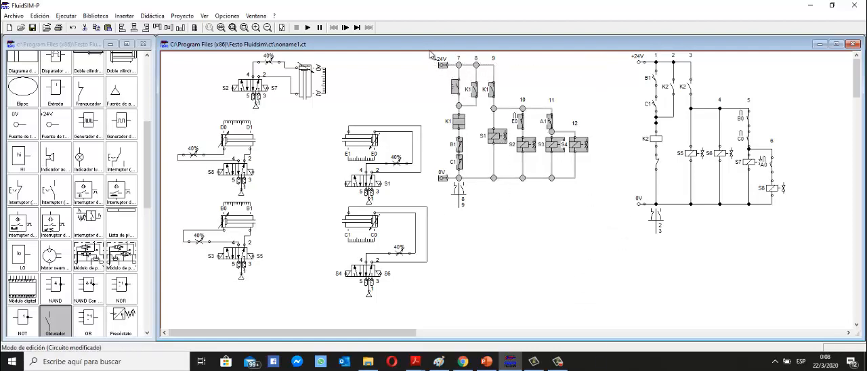
key(ctrl+v)
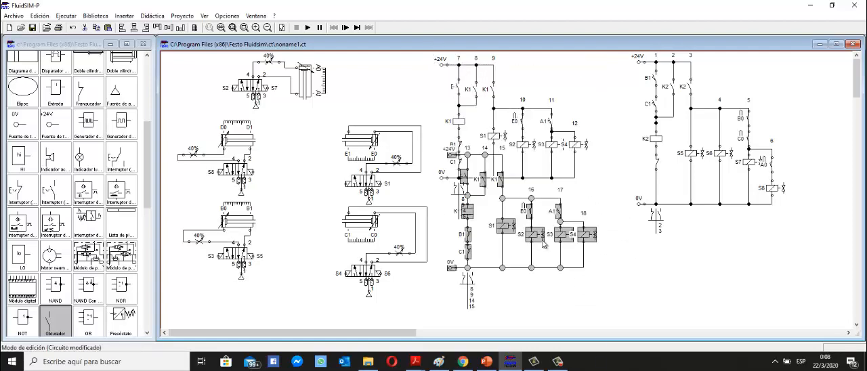
drag(501, 244, 496, 294)
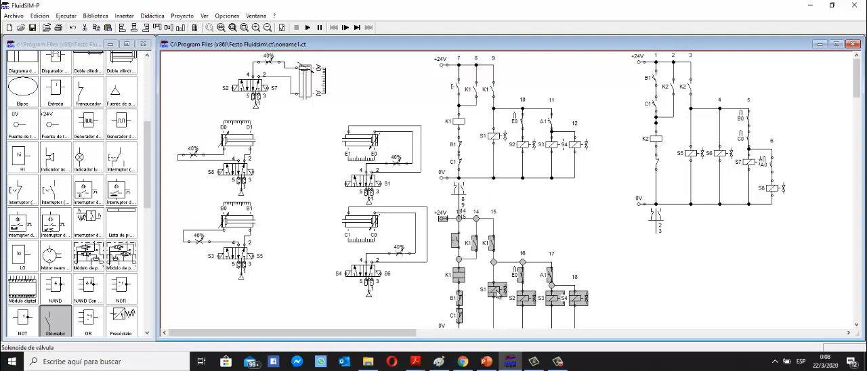
scroll(498, 291, down, 1)
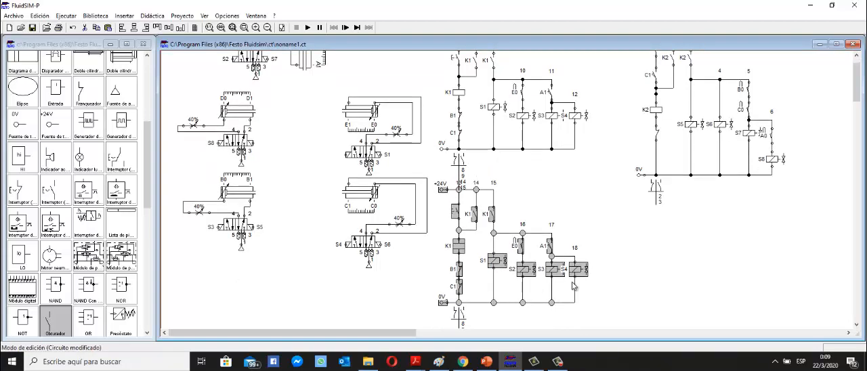
click(539, 212)
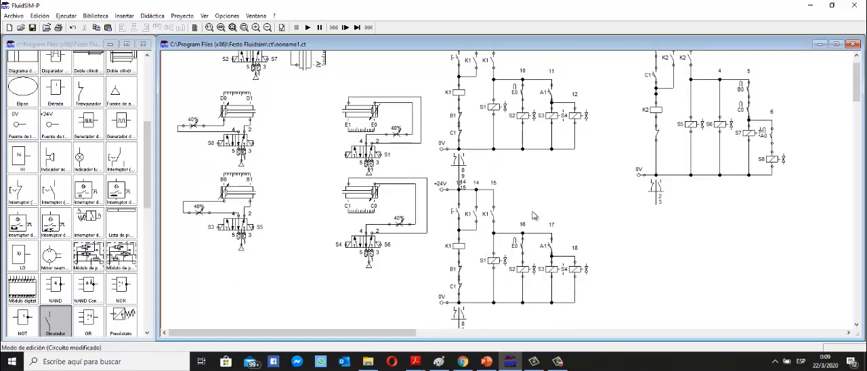
Shift the copied circuit to the right, clear of K1's contact table, and bring its +24V and 0V sources in beside branch 13.
drag(585, 324, 445, 179)
drag(493, 214, 493, 217)
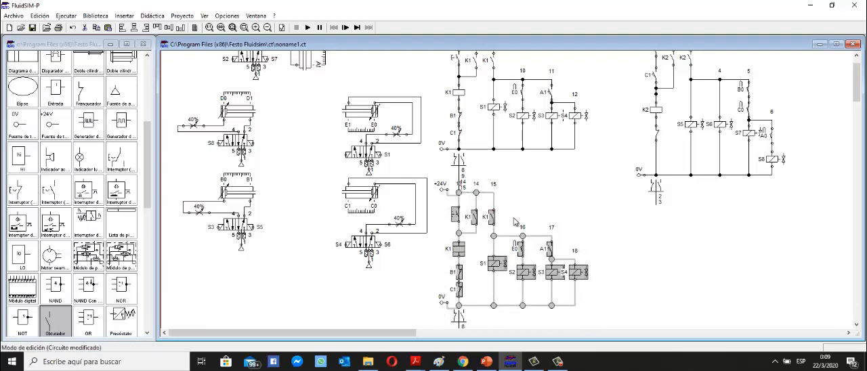
key(Right)
key(Right)
key(Right)
key(Right)
key(Right)
key(Right)
key(Right)
key(Right)
key(Right)
key(Right)
key(Right)
key(Right)
key(Right)
key(Right)
key(Right)
key(Right)
key(Right)
key(Right)
key(Right)
key(Right)
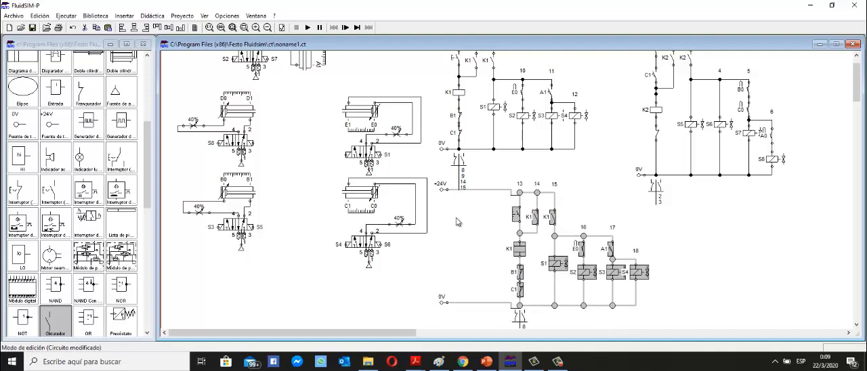
drag(441, 193, 503, 195)
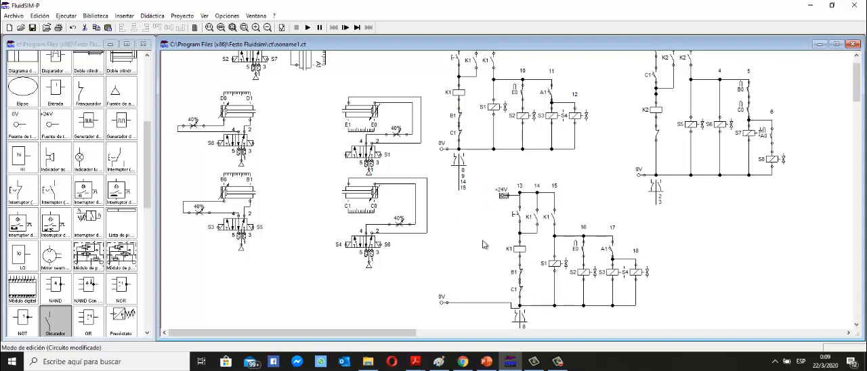
drag(447, 303, 500, 304)
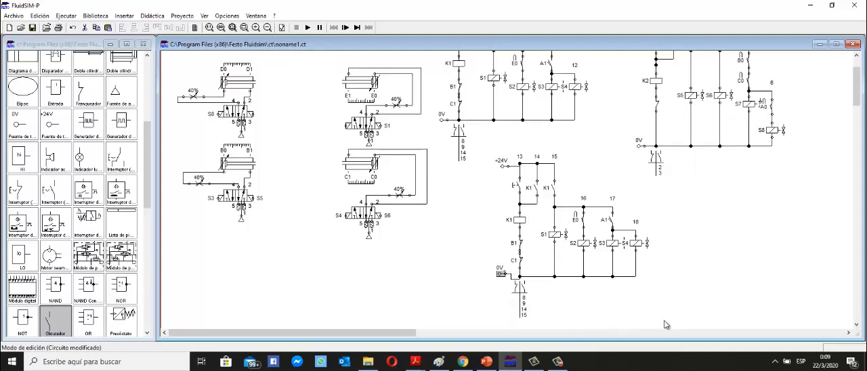
Raise the entire copied circuit closer to the K1 circuit and align its +24V source with the supply line.
drag(663, 325, 480, 156)
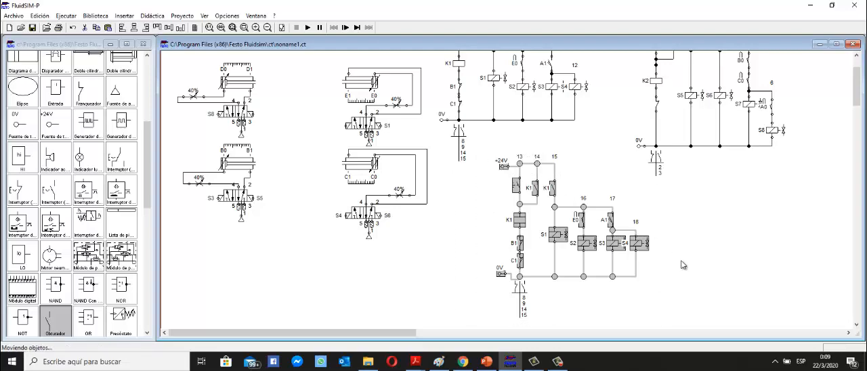
key(Up)
key(Up)
key(Up)
key(Up)
key(Up)
key(Up)
scroll(682, 263, up, 2)
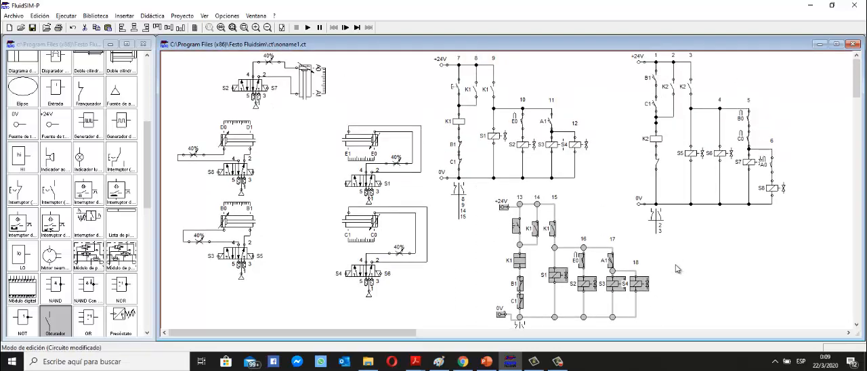
key(Up)
key(Up)
key(Up)
key(Up)
click(705, 294)
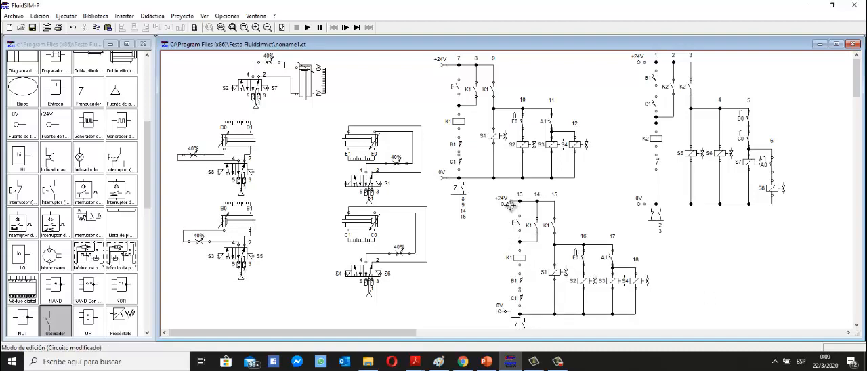
mouse_move(509, 205)
mouse_down()
mouse_move(505, 194)
mouse_move(503, 201)
mouse_up()
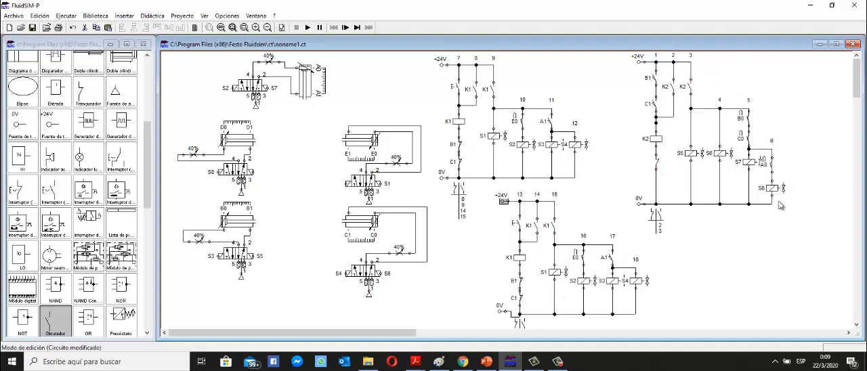
Replace the pushbutton in branch 13 with a normally open switch contact wired between the +24V line and the junction above the relay.
click(516, 223)
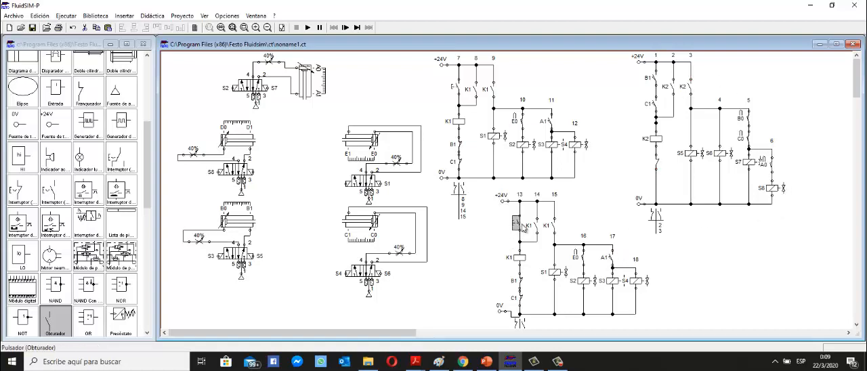
key(Delete)
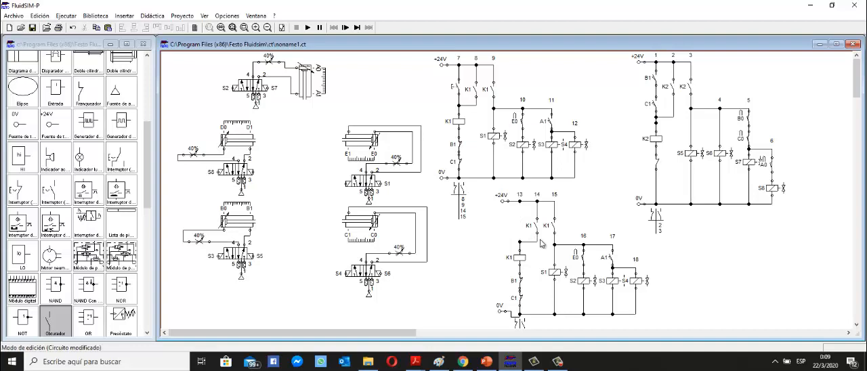
drag(45, 325, 520, 202)
click(516, 216)
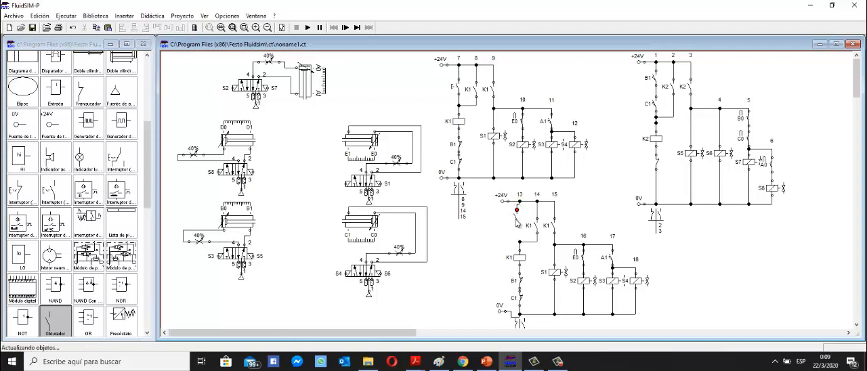
drag(517, 224, 520, 242)
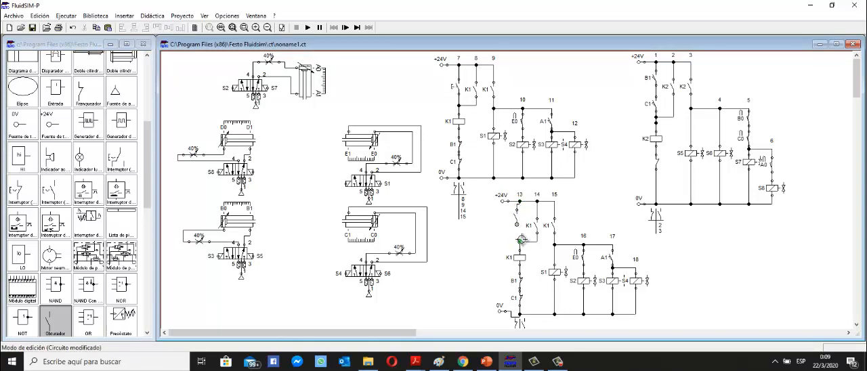
click(519, 224)
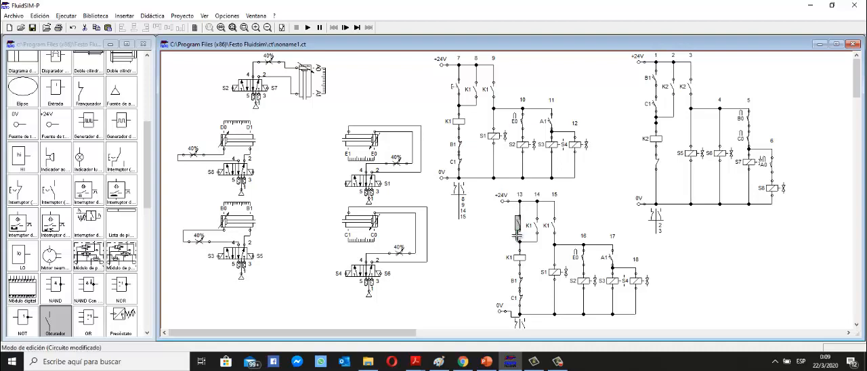
click(518, 236)
Label the new contact in branch 13 and the normally closed contact below relay K2 as D1.
mouse_move(227, 139)
double_click(519, 224)
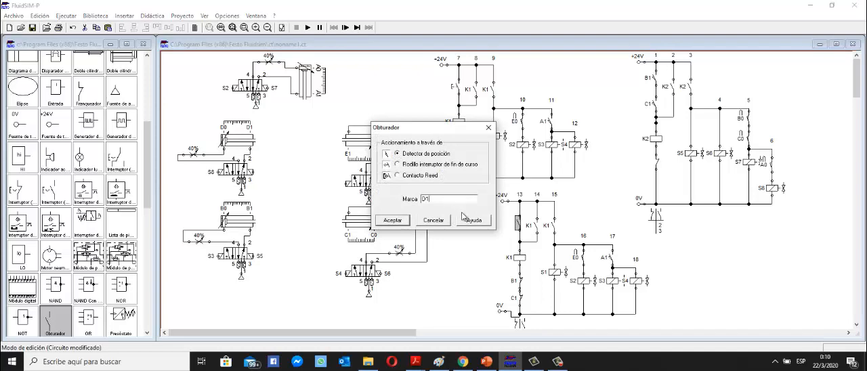
click(396, 220)
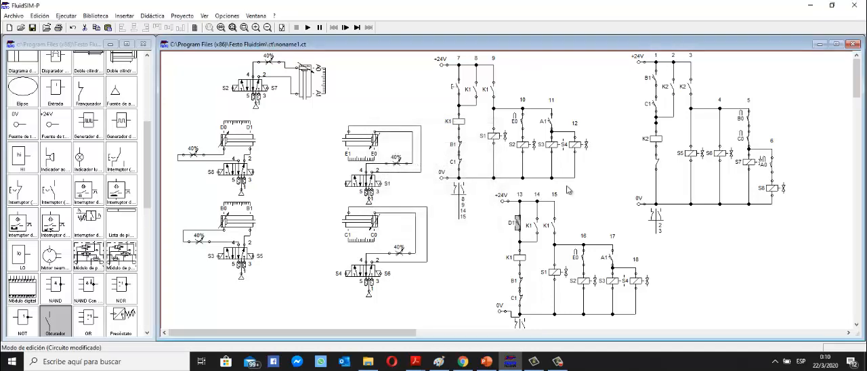
double_click(654, 166)
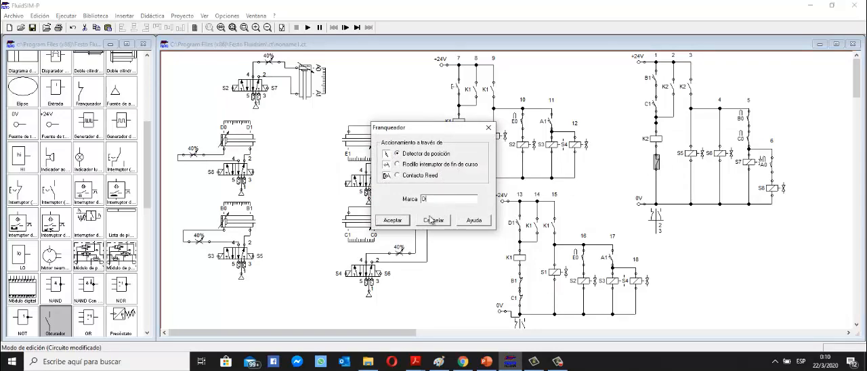
click(400, 222)
click(684, 256)
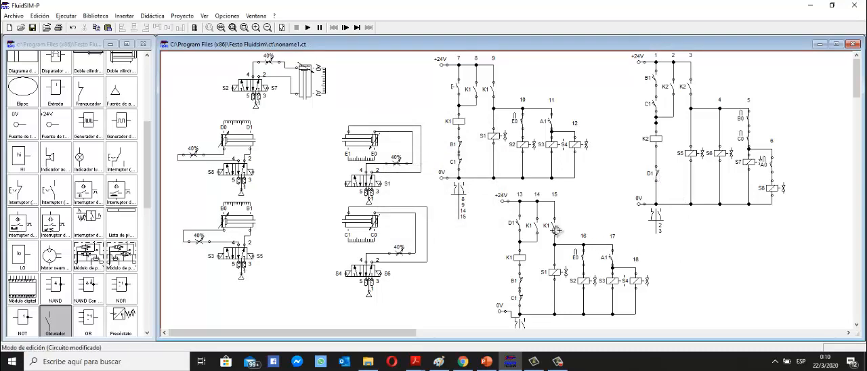
Relabel the copied circuit's relay in branch 13 and its contacts in branches 14 and 15 as K3.
double_click(519, 257)
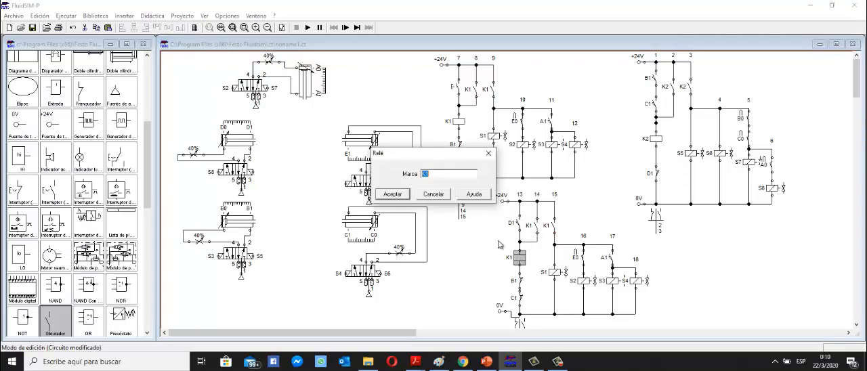
text(3)
click(392, 195)
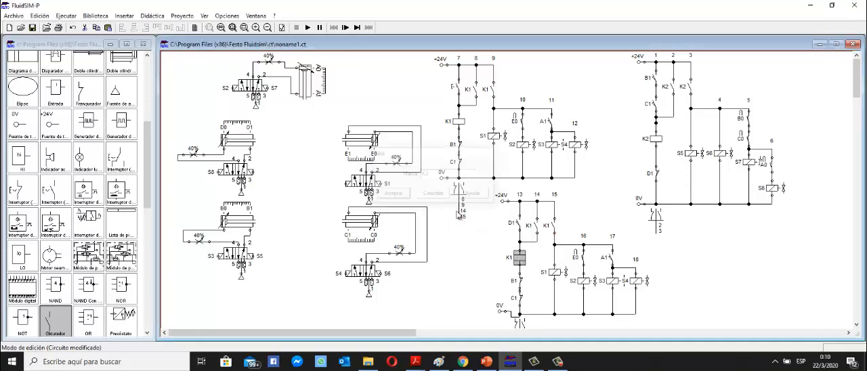
double_click(534, 229)
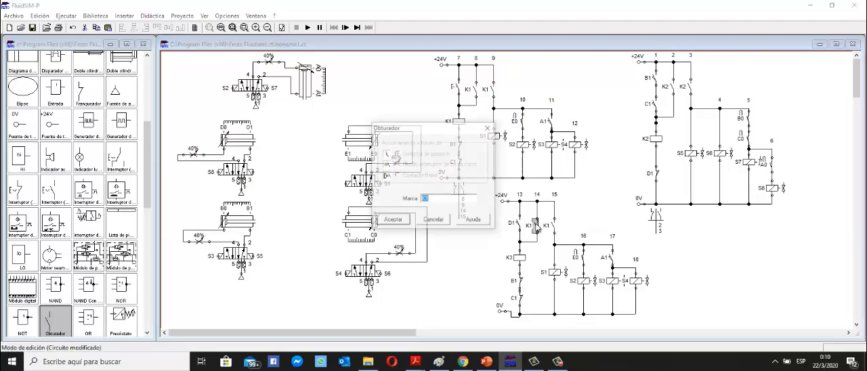
text(K3)
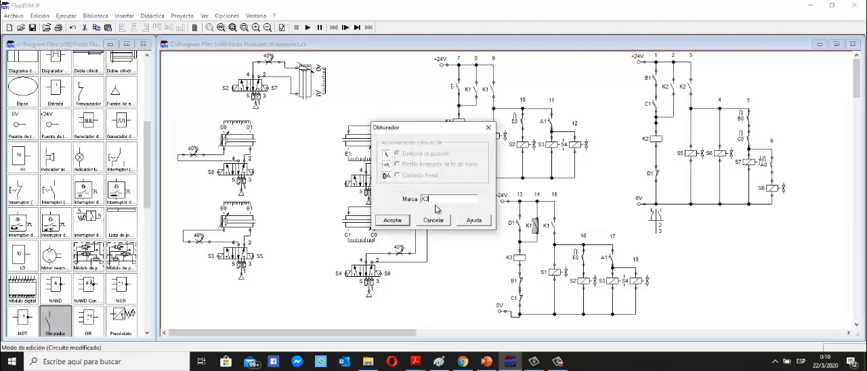
click(393, 220)
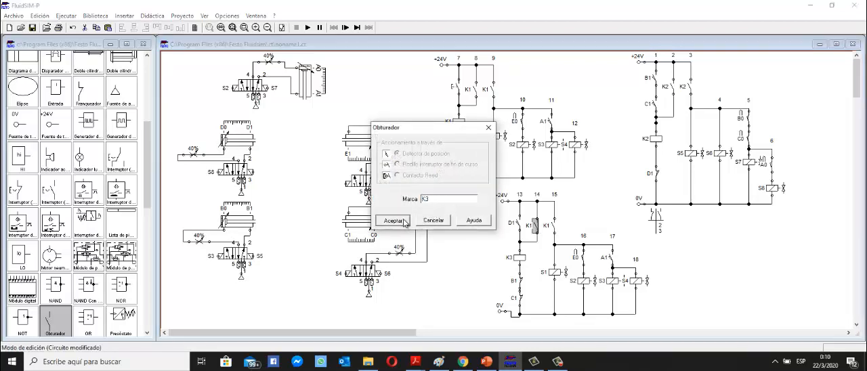
double_click(553, 226)
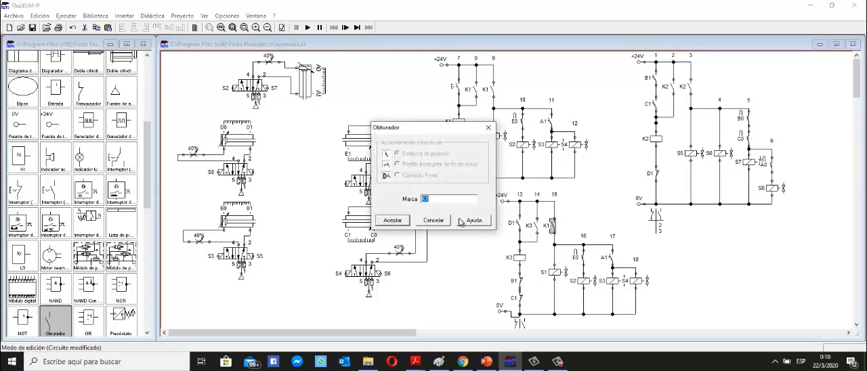
text(K3)
click(393, 220)
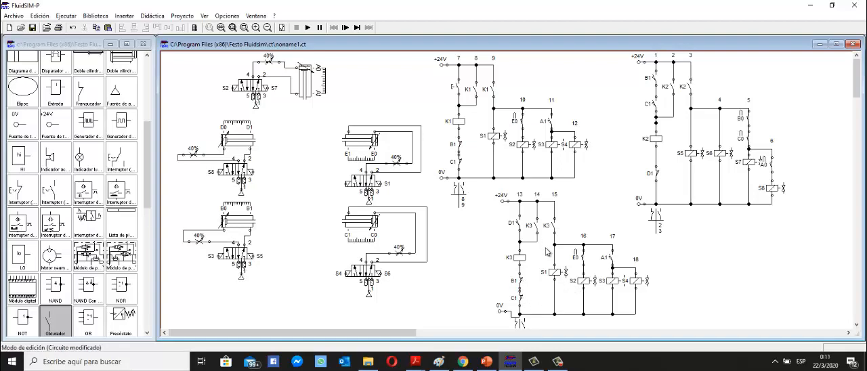
Check the movement sequence slide, then label the solenoid in branch 15 and the unlabelled solenoid of cylinder D's valve as S9.
click(487, 362)
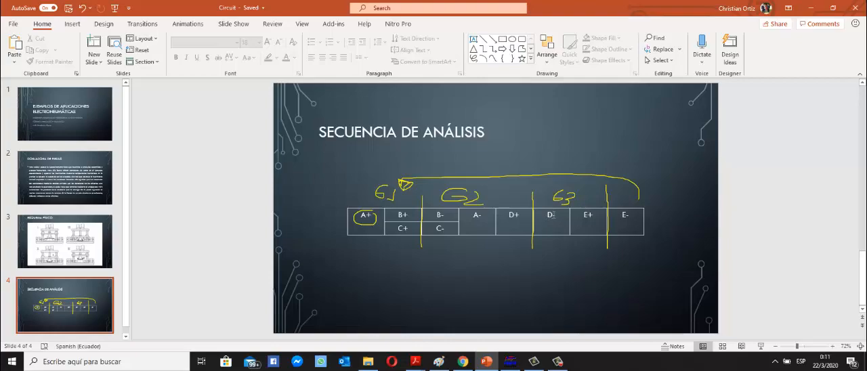
click(510, 362)
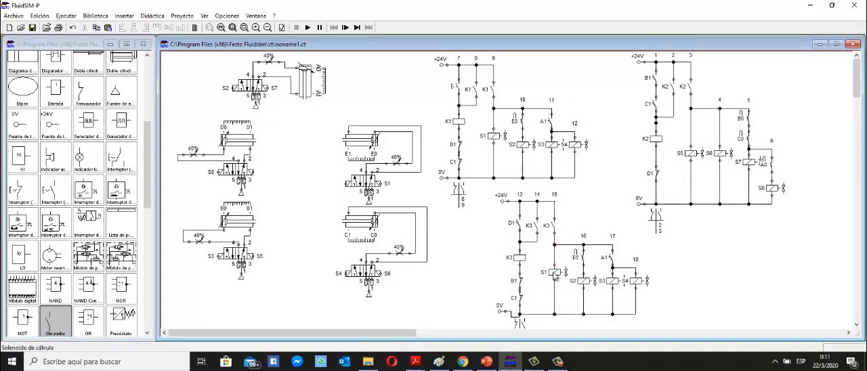
double_click(555, 276)
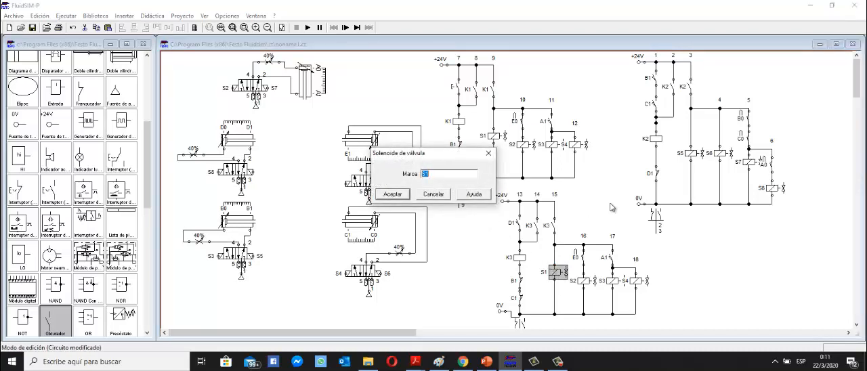
text(S5)
click(392, 196)
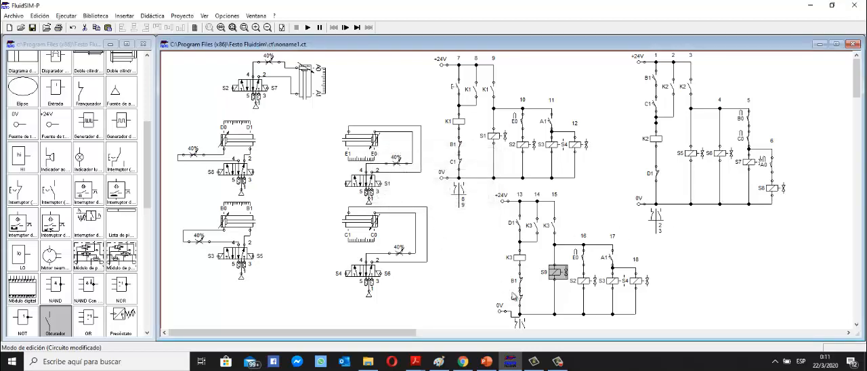
double_click(370, 196)
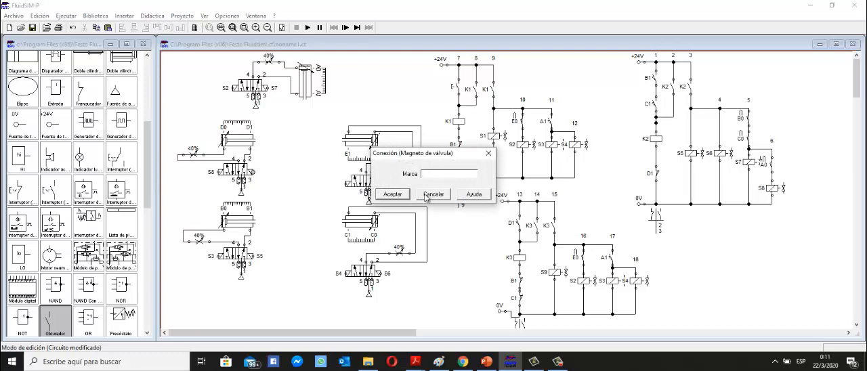
text(S5)
click(400, 197)
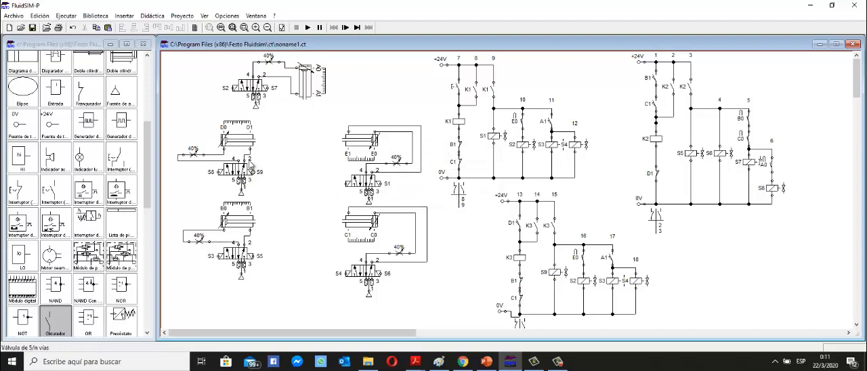
Relabel the position switch contact in branch 16 of the K3 circuit as D0.
mouse_move(228, 143)
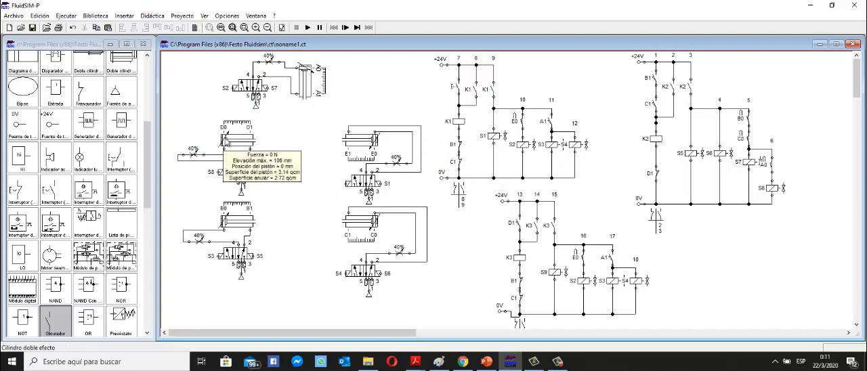
double_click(584, 262)
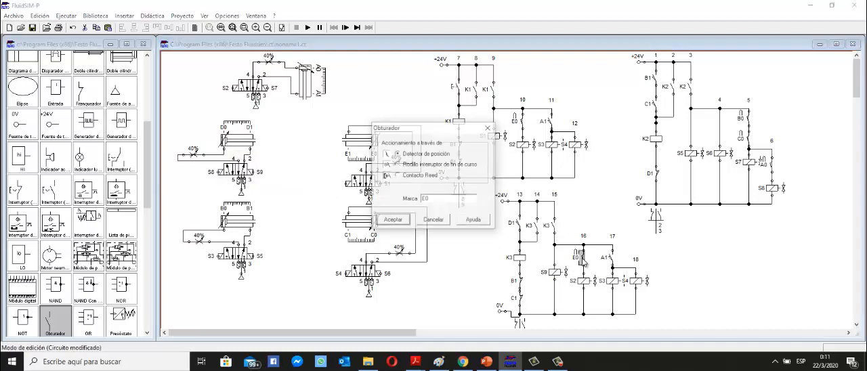
drag(435, 199, 411, 200)
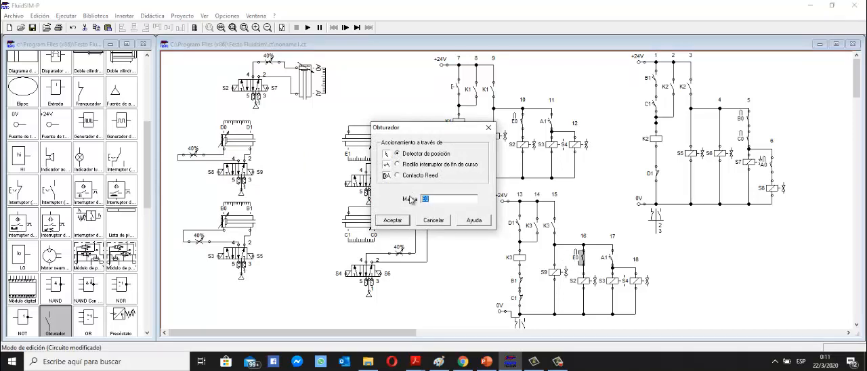
text(D0)
click(402, 222)
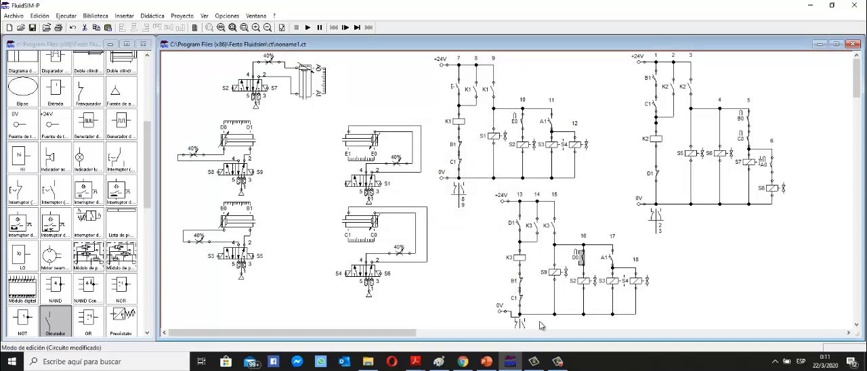
Recheck the sequence slide, then label the solenoid in branch 16 and the unlabelled solenoid of cylinder E's valve as S10.
click(487, 364)
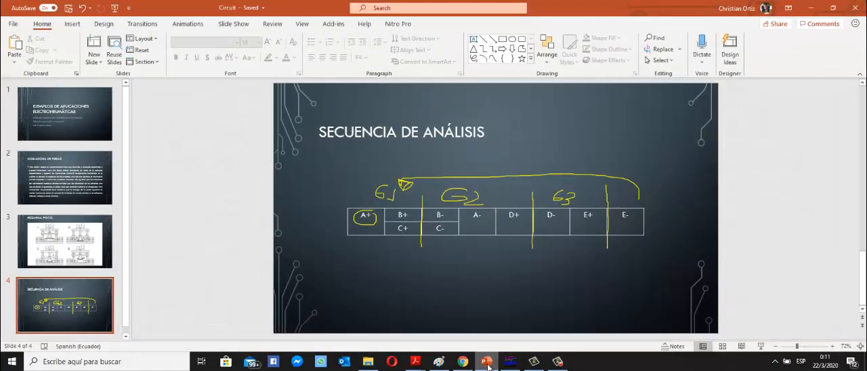
click(487, 364)
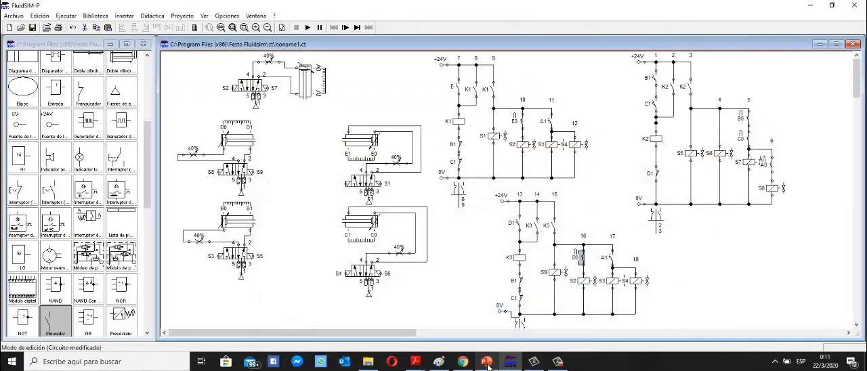
double_click(584, 284)
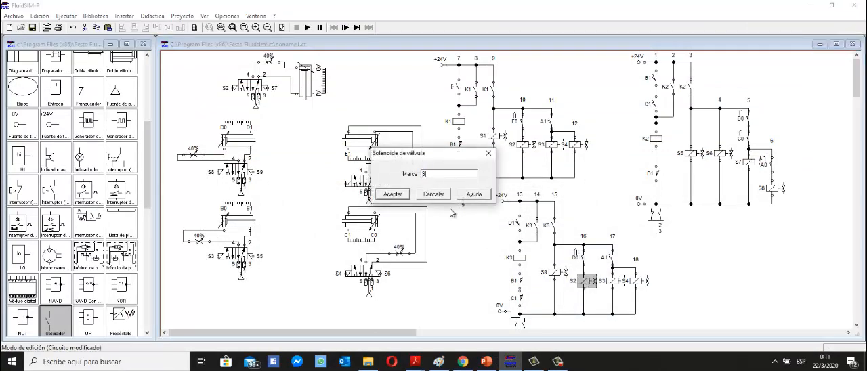
click(394, 194)
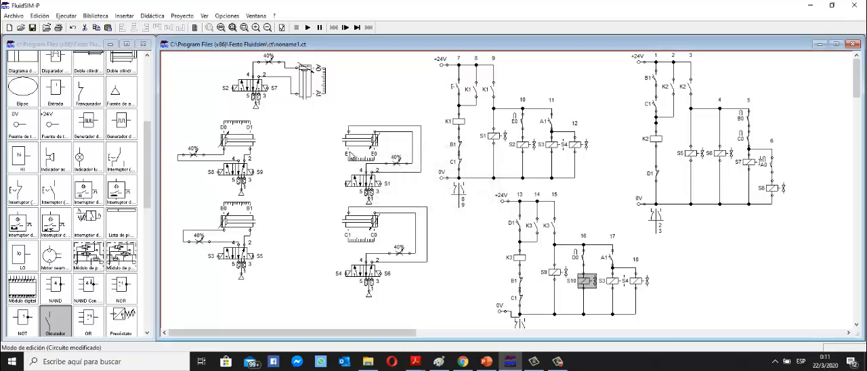
double_click(346, 183)
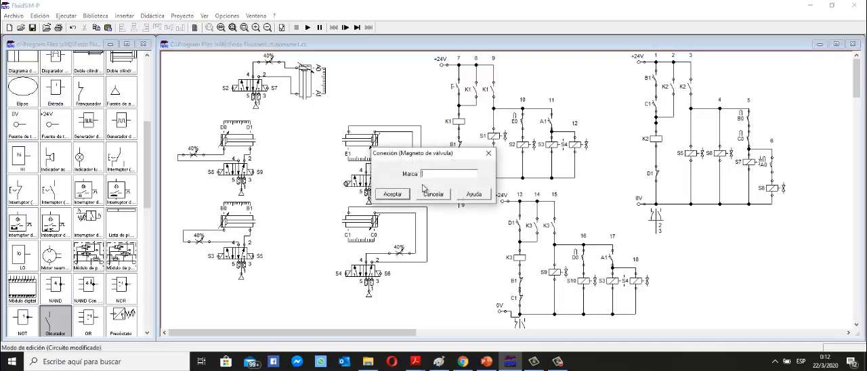
text(S1)
click(386, 198)
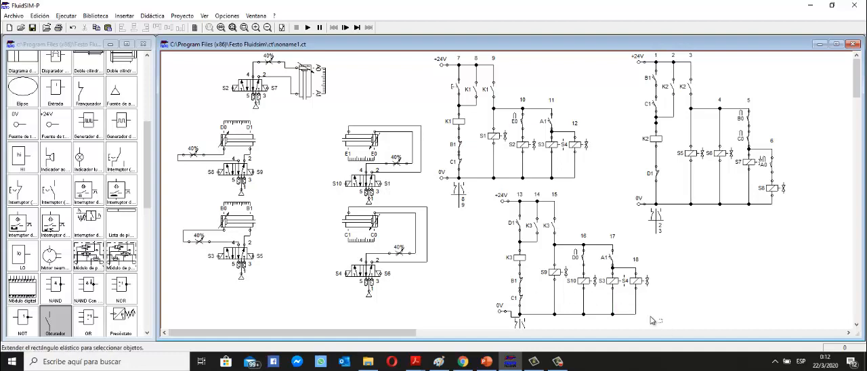
Delete branches 17 and 18 from the K3 circuit, along with the C1 contact in branch 13.
drag(656, 315, 598, 239)
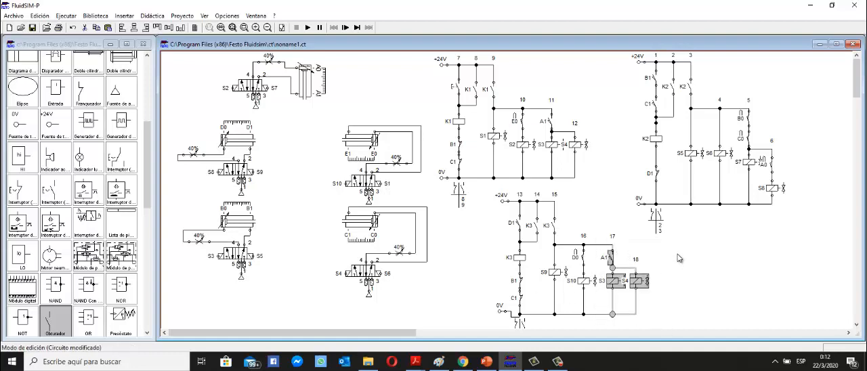
key(Delete)
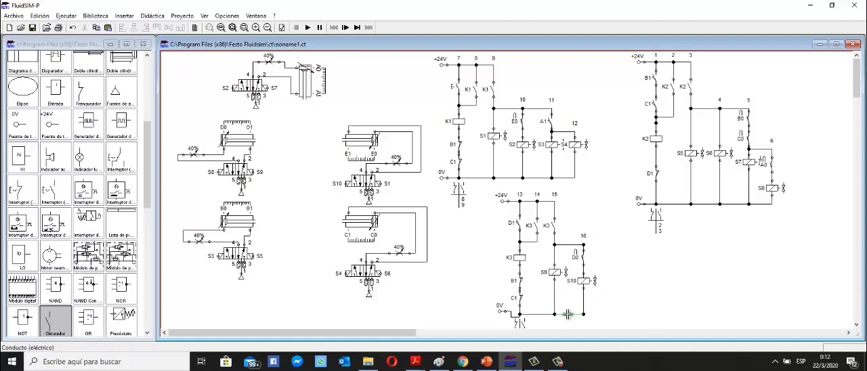
click(520, 301)
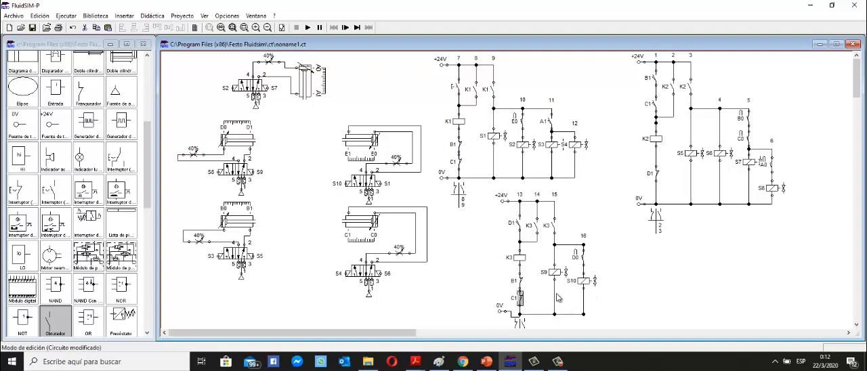
key(Delete)
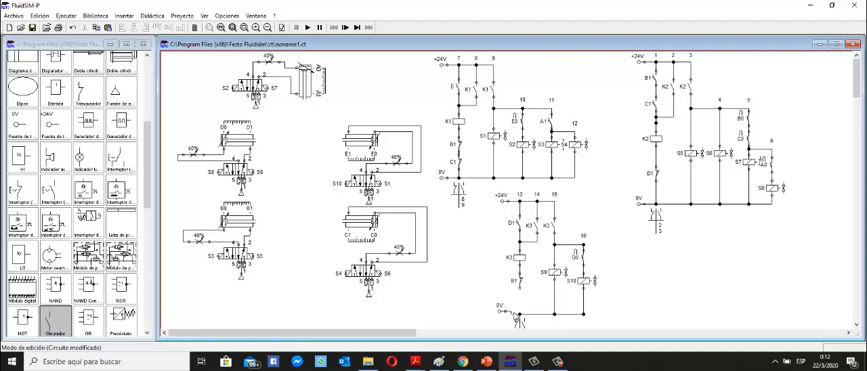
Replace the pushbutton in branch 7 with a normally open switch contact wired between the +24V line and relay K1's upper junction, labelled E1.
mouse_move(358, 142)
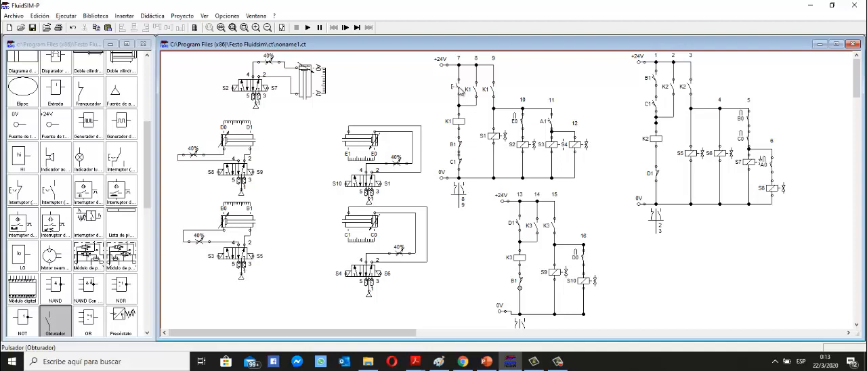
double_click(458, 89)
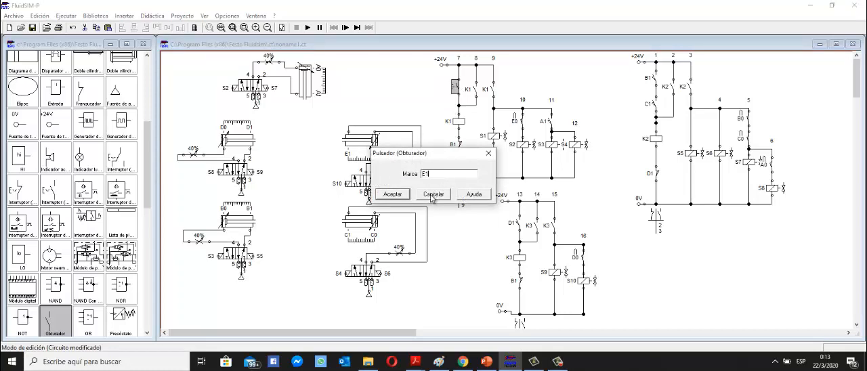
click(397, 195)
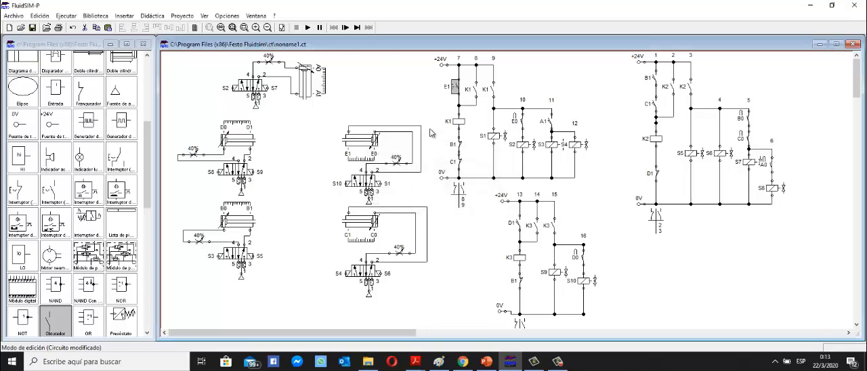
key(Delete)
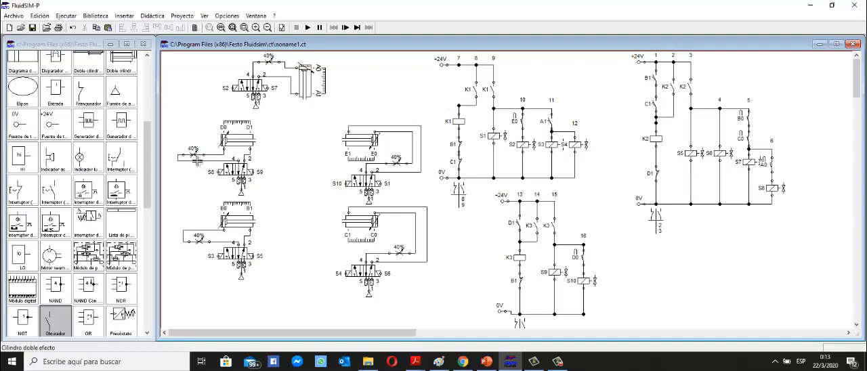
drag(55, 319, 458, 105)
drag(459, 74, 458, 64)
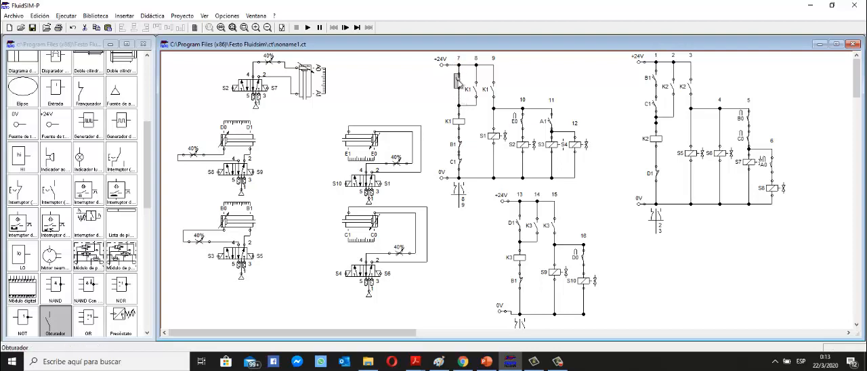
double_click(459, 86)
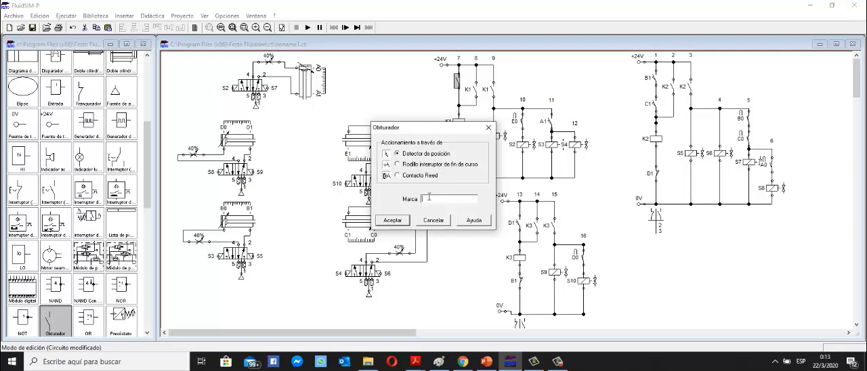
click(403, 218)
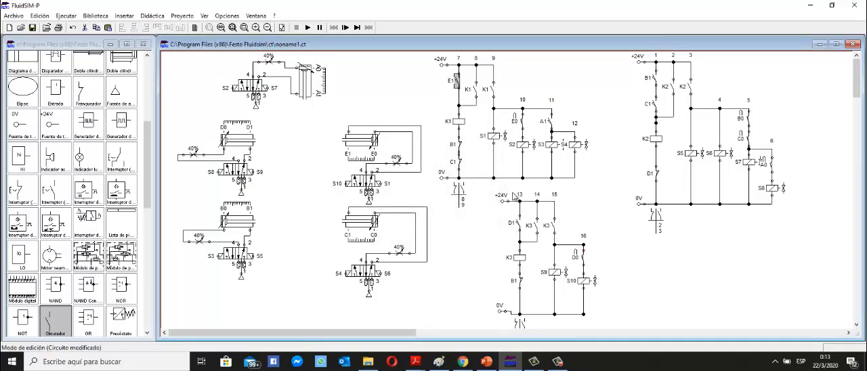
Lower the normally closed B1 contact beneath relay K3 slightly and relabel it as E1.
click(58, 320)
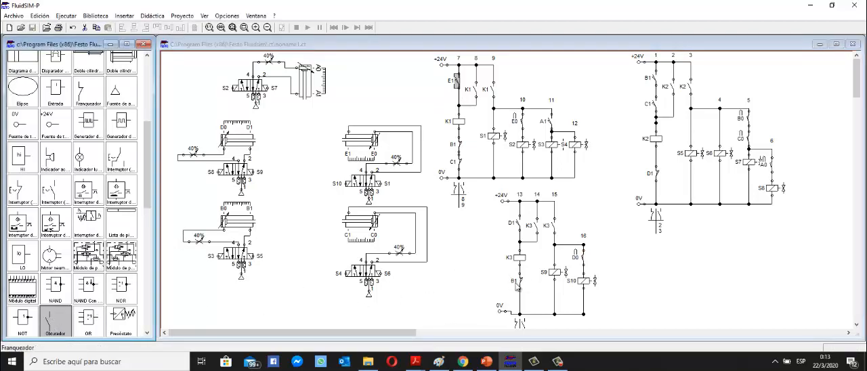
drag(521, 284, 522, 291)
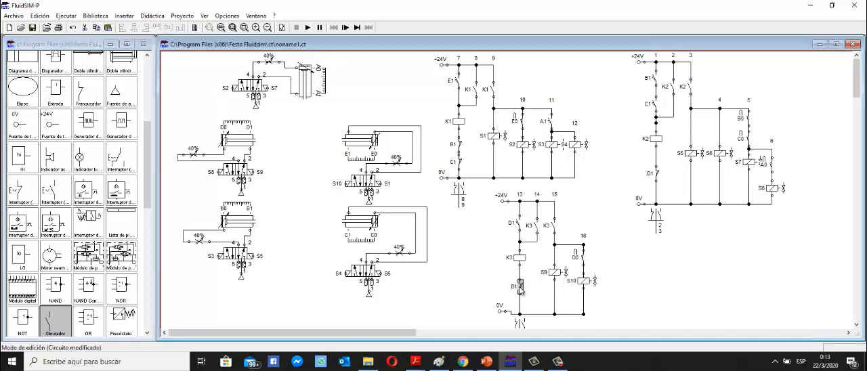
click(517, 288)
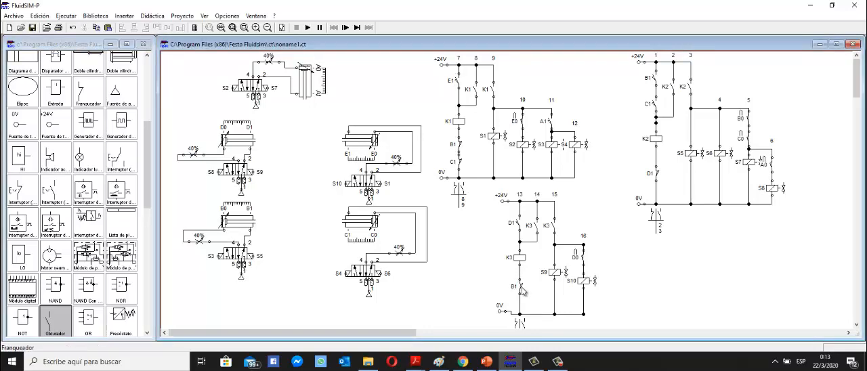
double_click(522, 290)
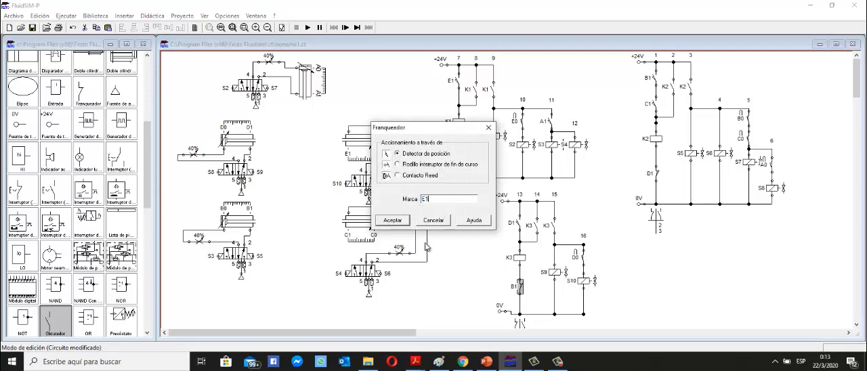
click(401, 223)
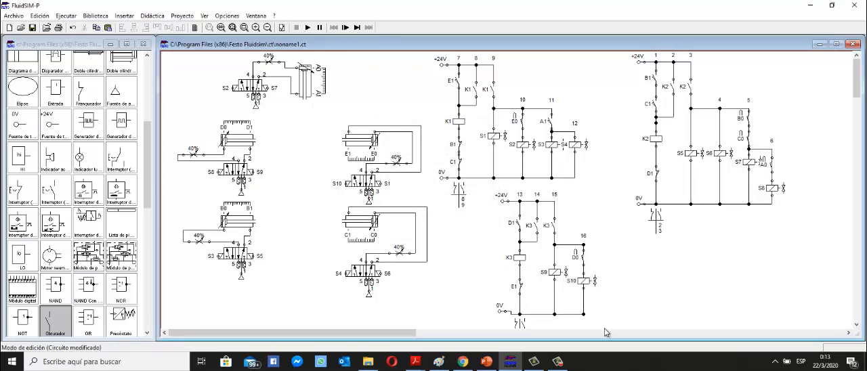
Raise the K3 circuit's 0V source and supply line, and move the E1 contact up closer to relay K3.
scroll(542, 323, right, 5)
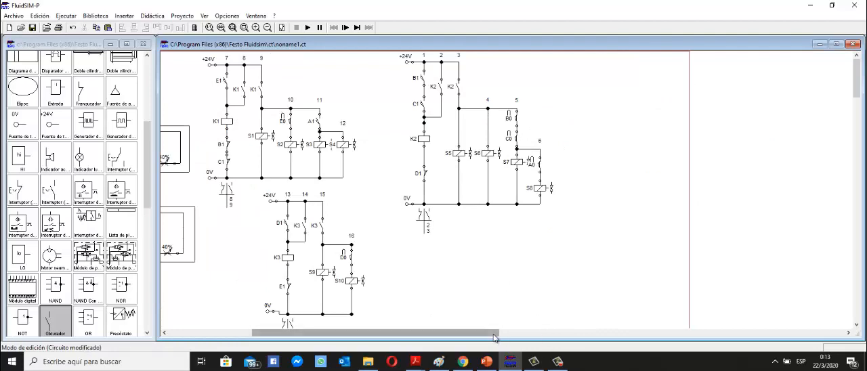
scroll(501, 335, left, 5)
drag(537, 312, 497, 301)
drag(531, 325, 534, 301)
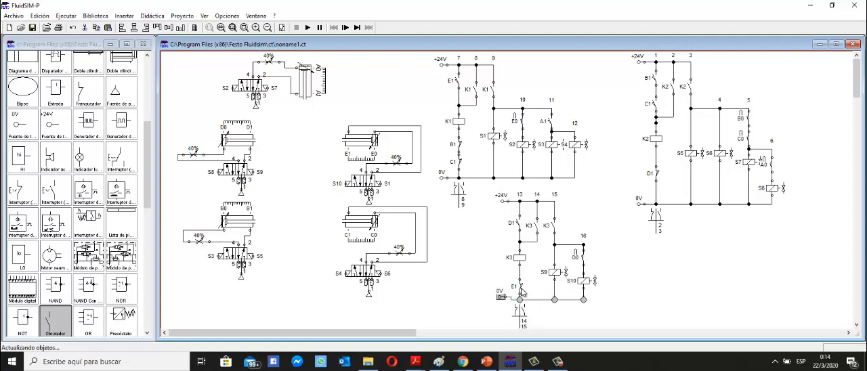
drag(523, 291, 523, 279)
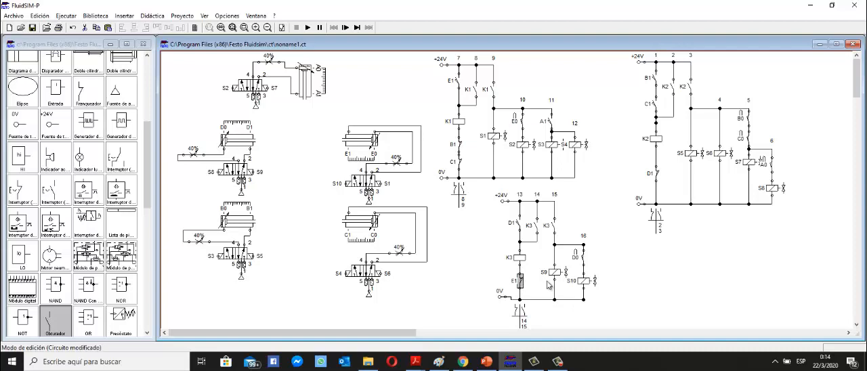
Add a normally open pushbutton beside the E1 contact above relay K1 and wire it in parallel with that contact.
click(617, 286)
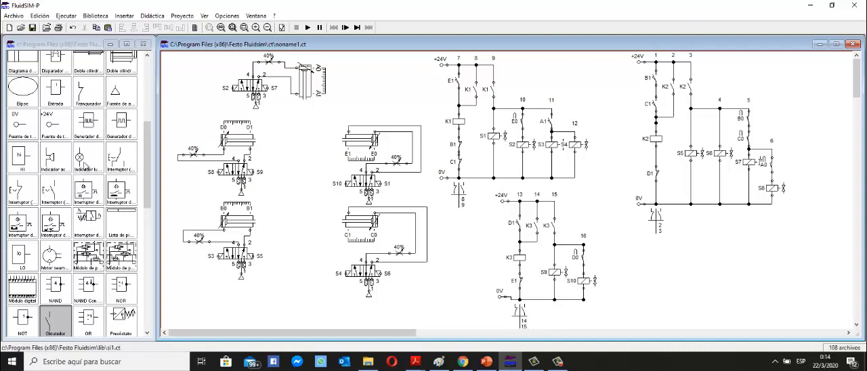
scroll(83, 288, up, 3)
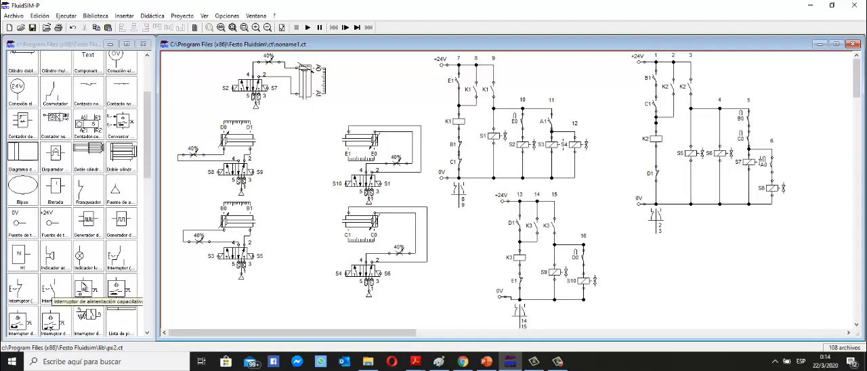
scroll(82, 287, up, 3)
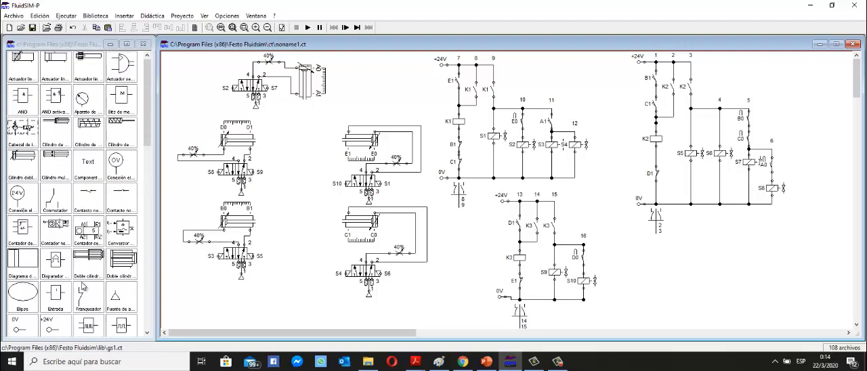
scroll(82, 288, down, 7)
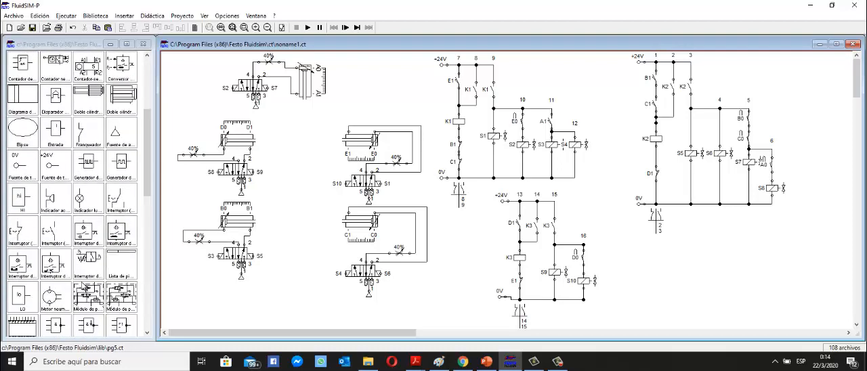
scroll(83, 289, down, 1)
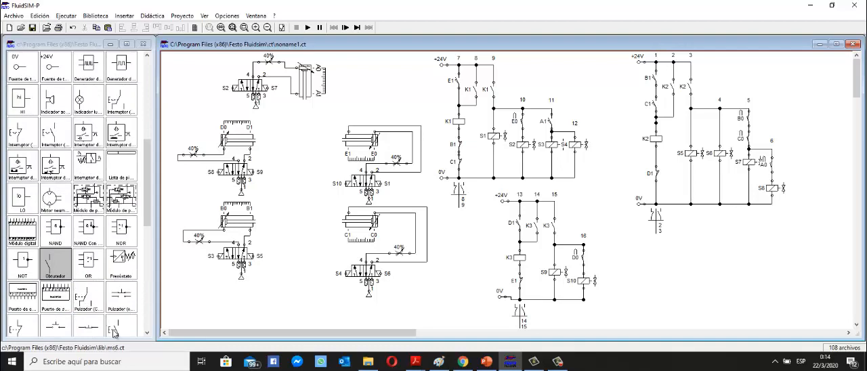
drag(119, 334, 434, 86)
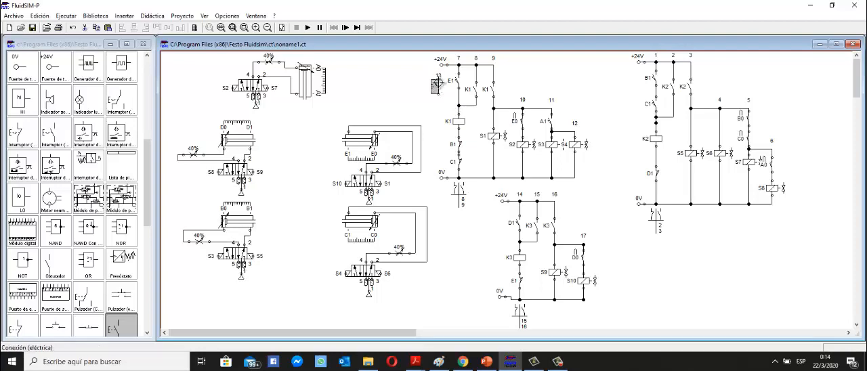
drag(439, 80, 452, 64)
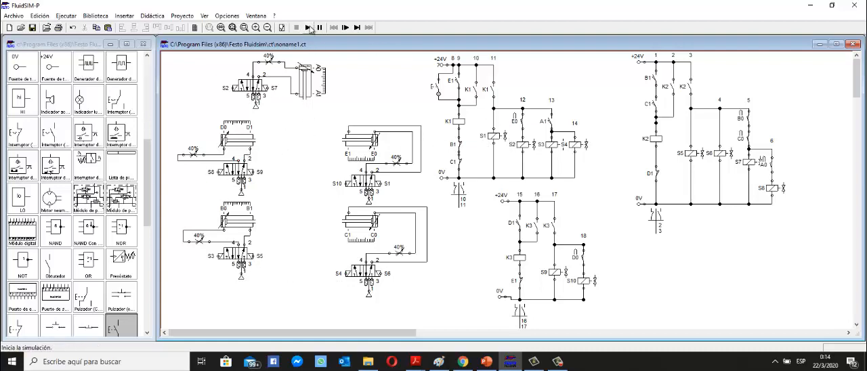
Start the circuit simulation and actuate the start pushbutton beside the E1 contact to launch the cylinder sequence.
click(309, 27)
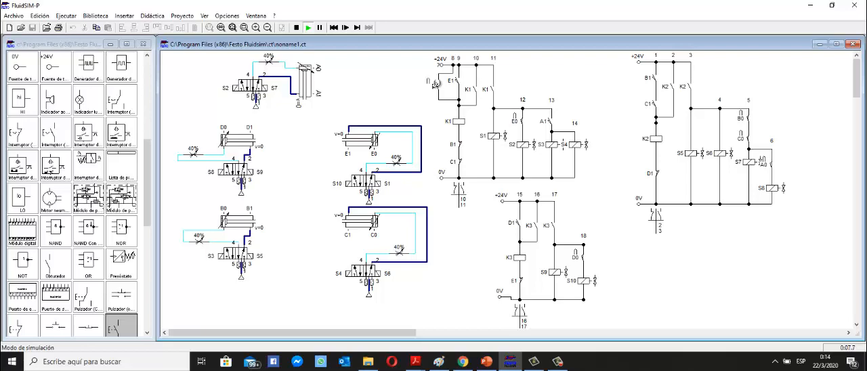
click(436, 83)
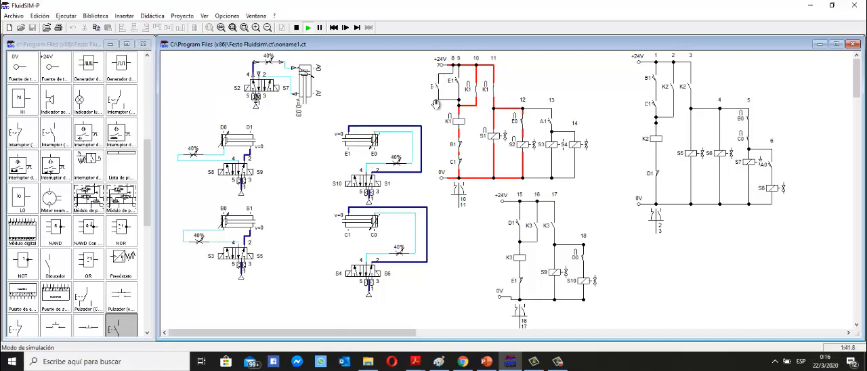
Compare the running cylinders with the "Secuencia de análisis" slide in PowerPoint, then return to FluidSIM and pause the simulation.
click(487, 361)
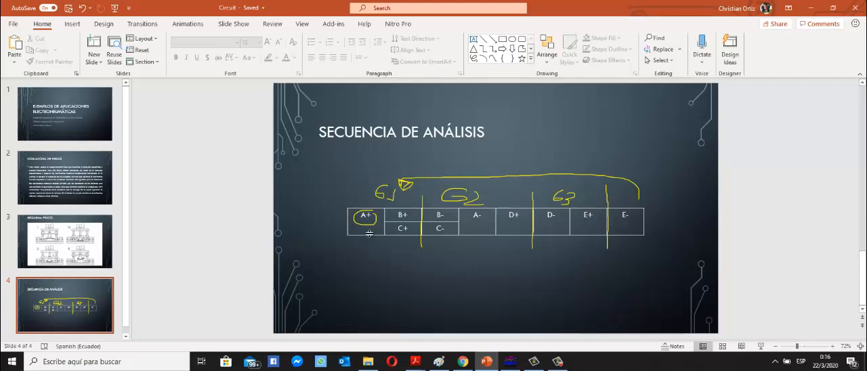
click(486, 362)
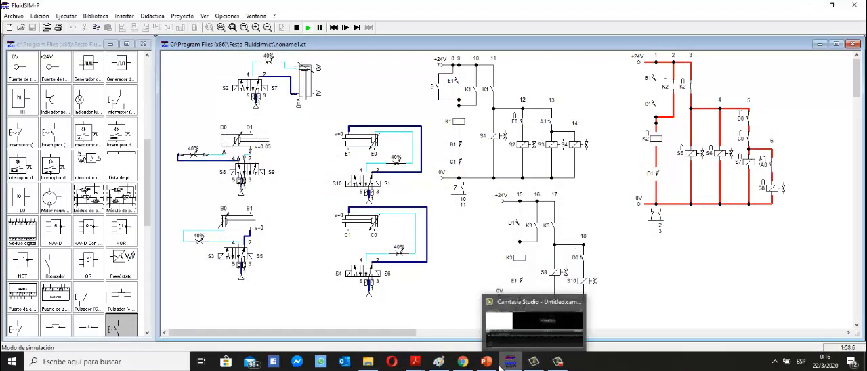
click(522, 331)
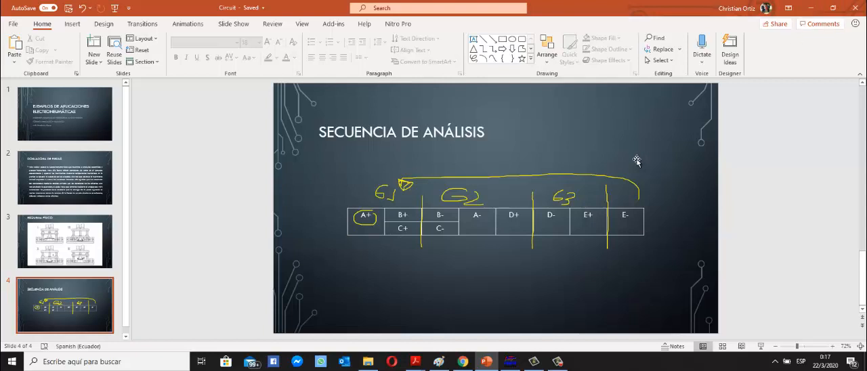
click(812, 7)
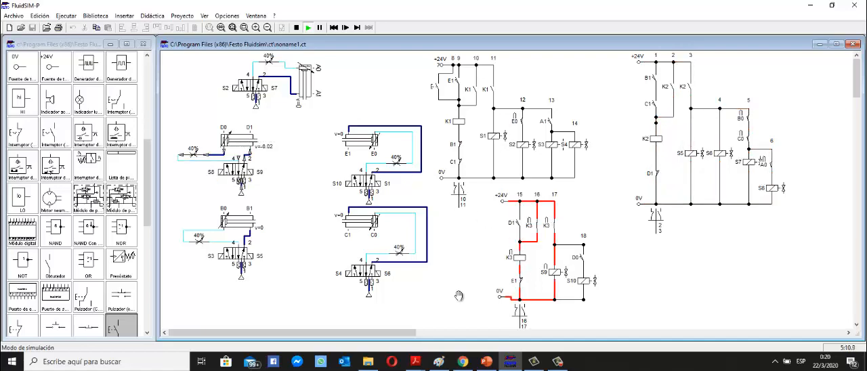
click(320, 27)
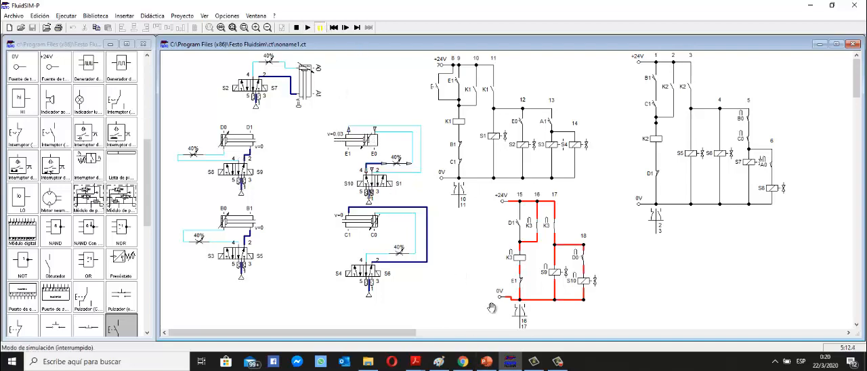
click(513, 363)
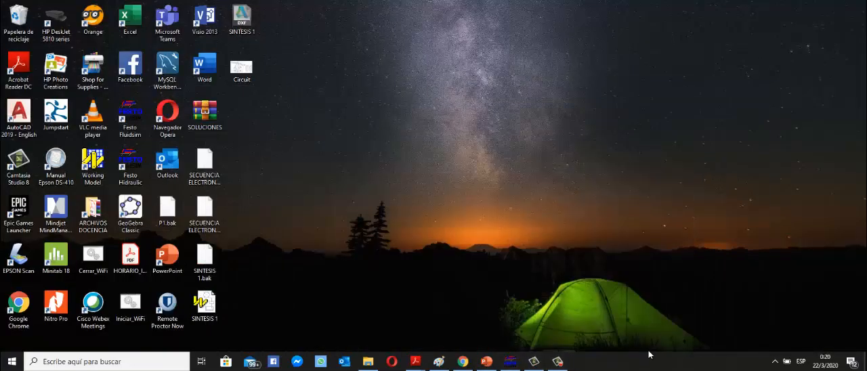
click(511, 363)
click(558, 362)
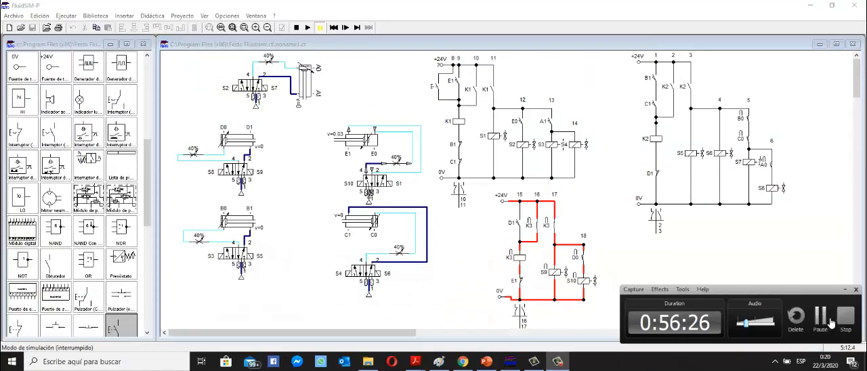